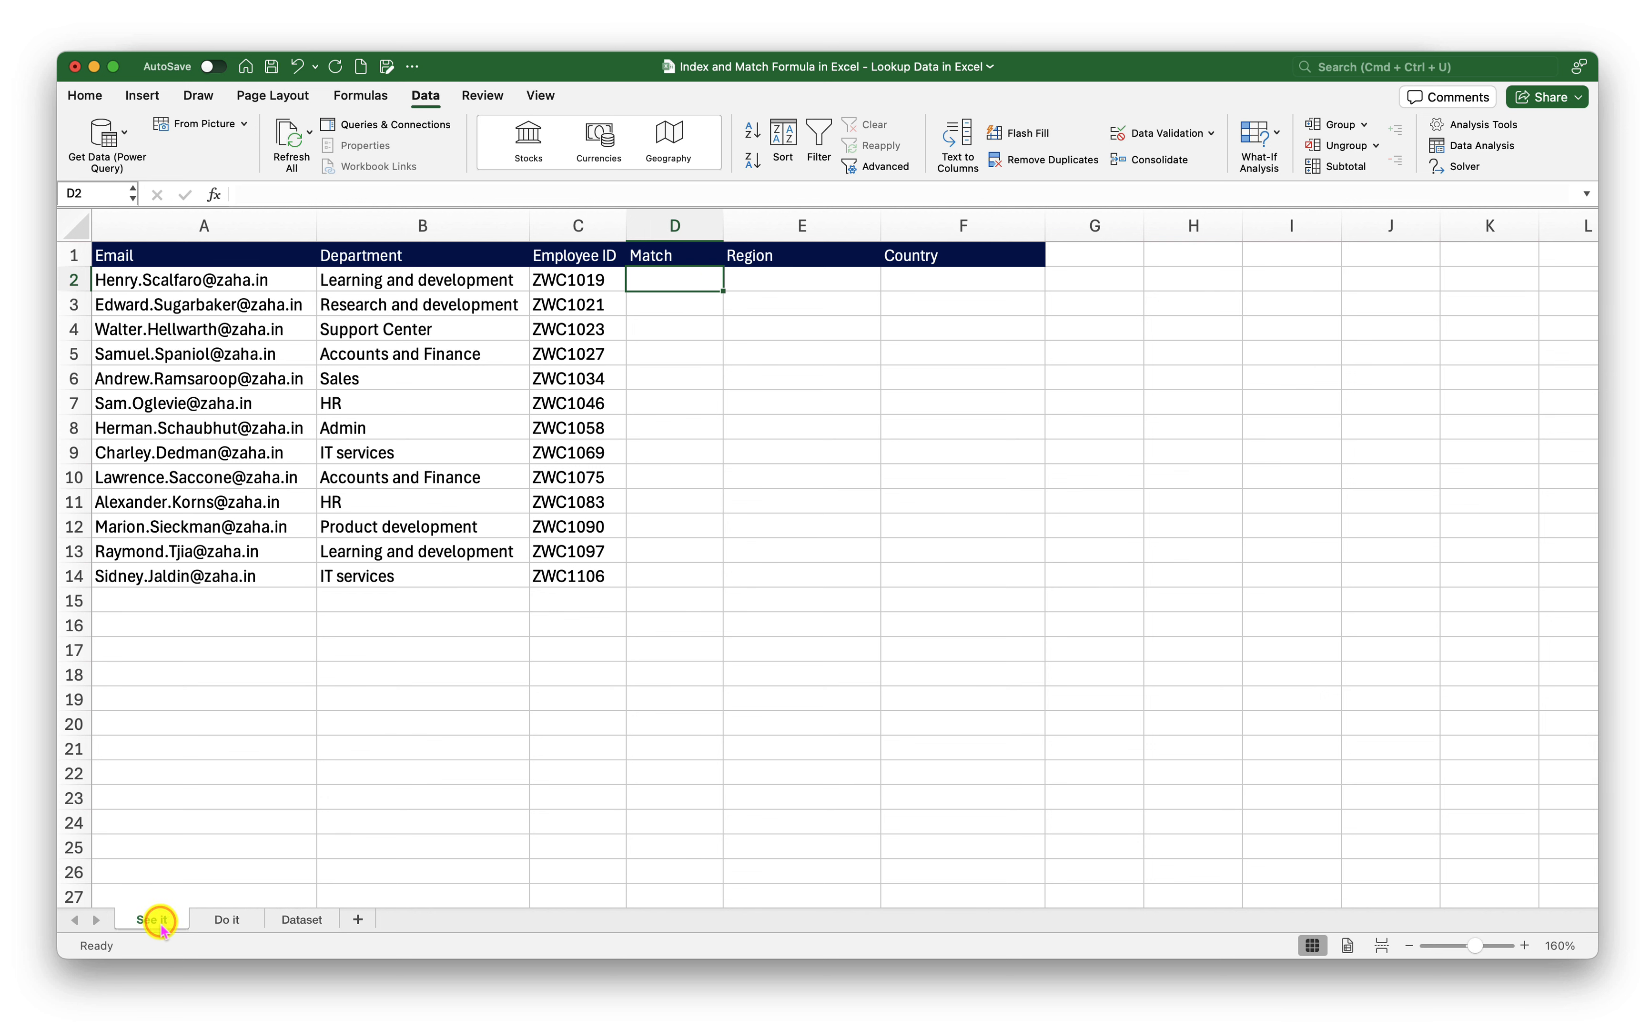
Look over the Do it sheet, the See it Match, Region, Country and employee ID columns, ending on Dataset
{"action": "left_click", "coordinate": [215, 926]}
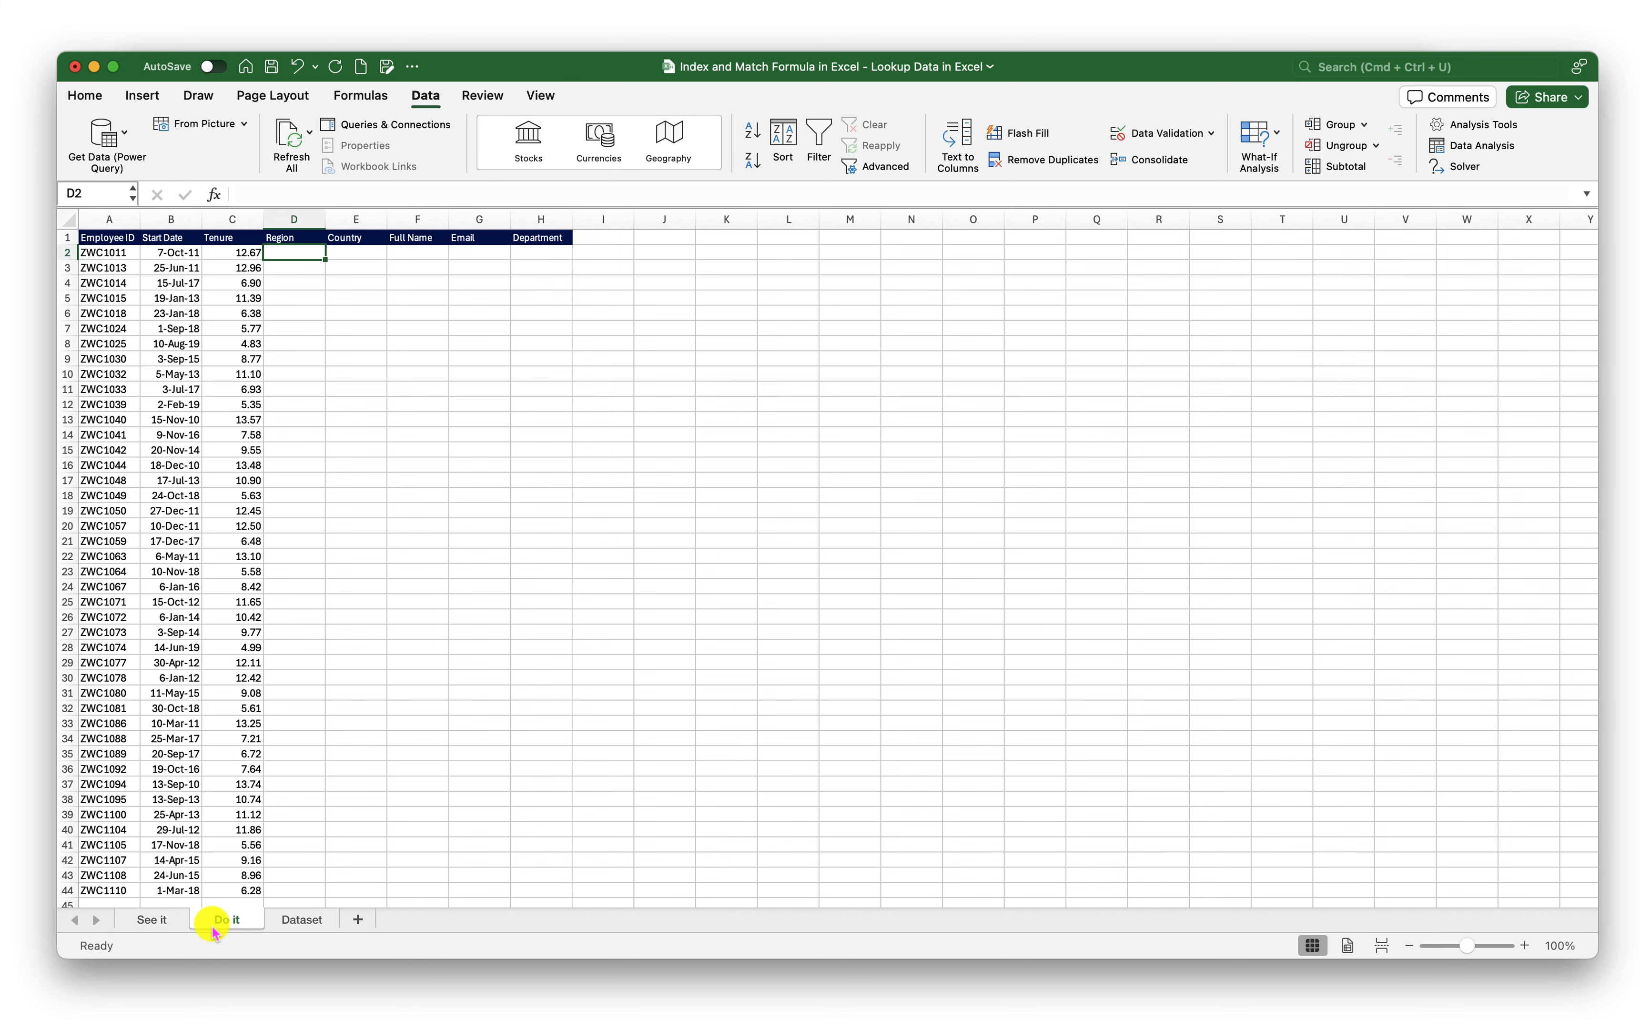
{"action": "left_click", "coordinate": [294, 920]}
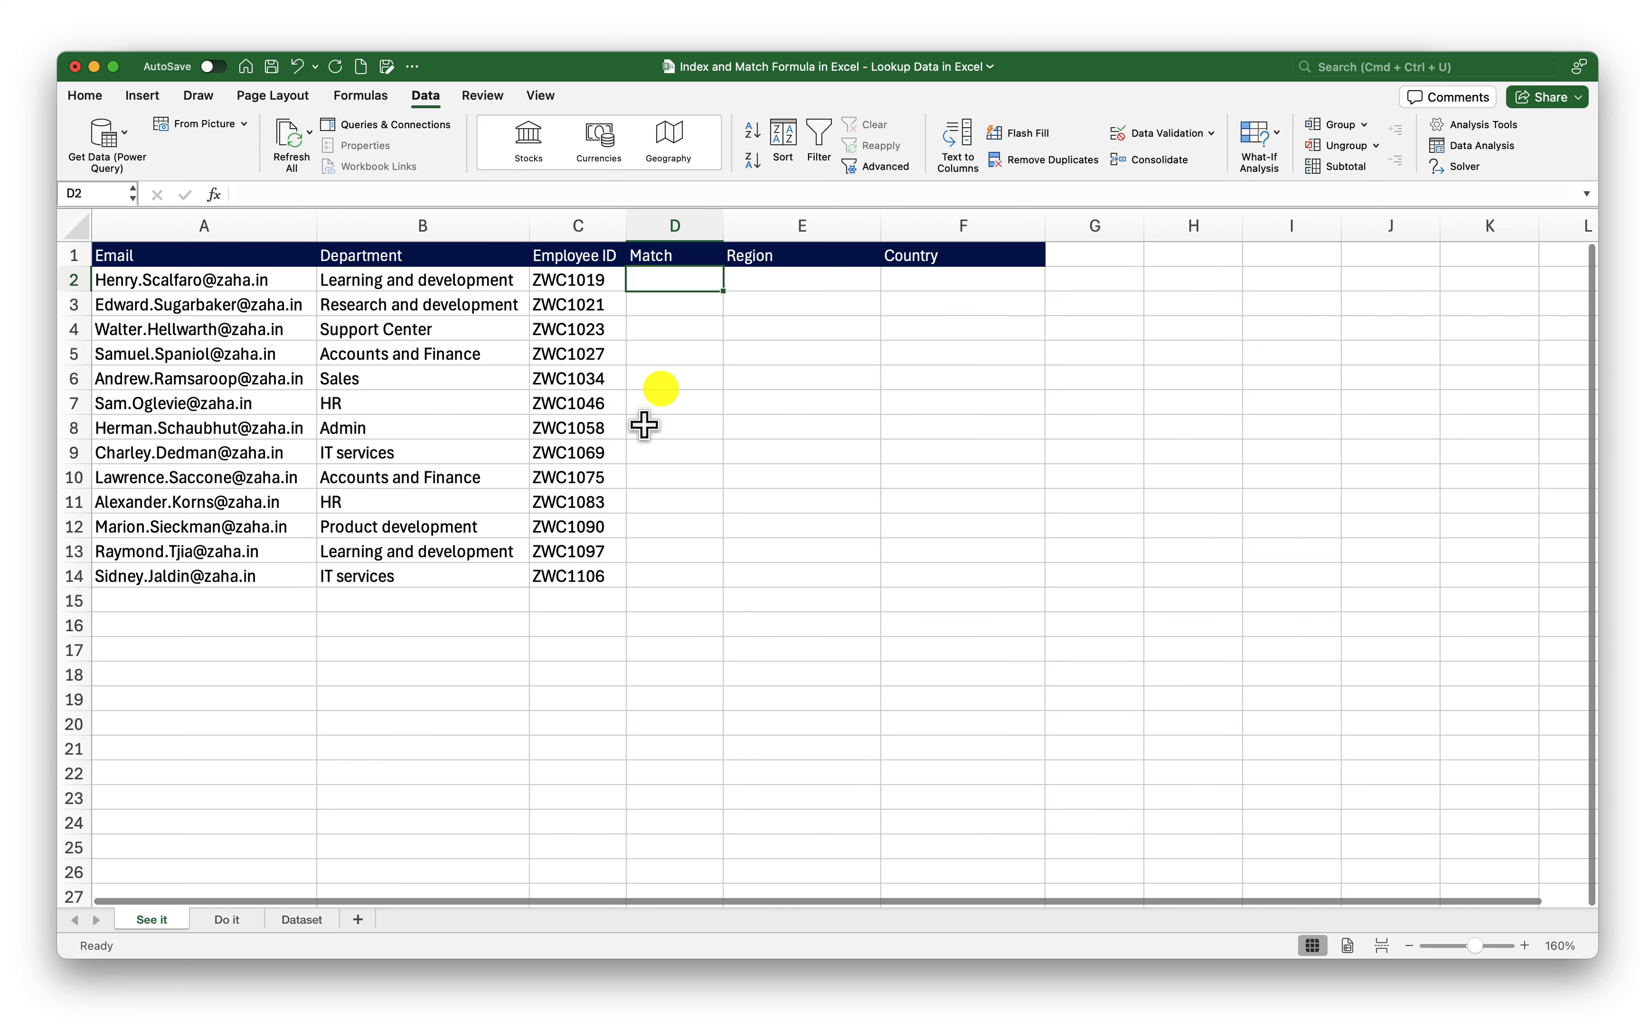
{"action": "left_click", "coordinate": [715, 353]}
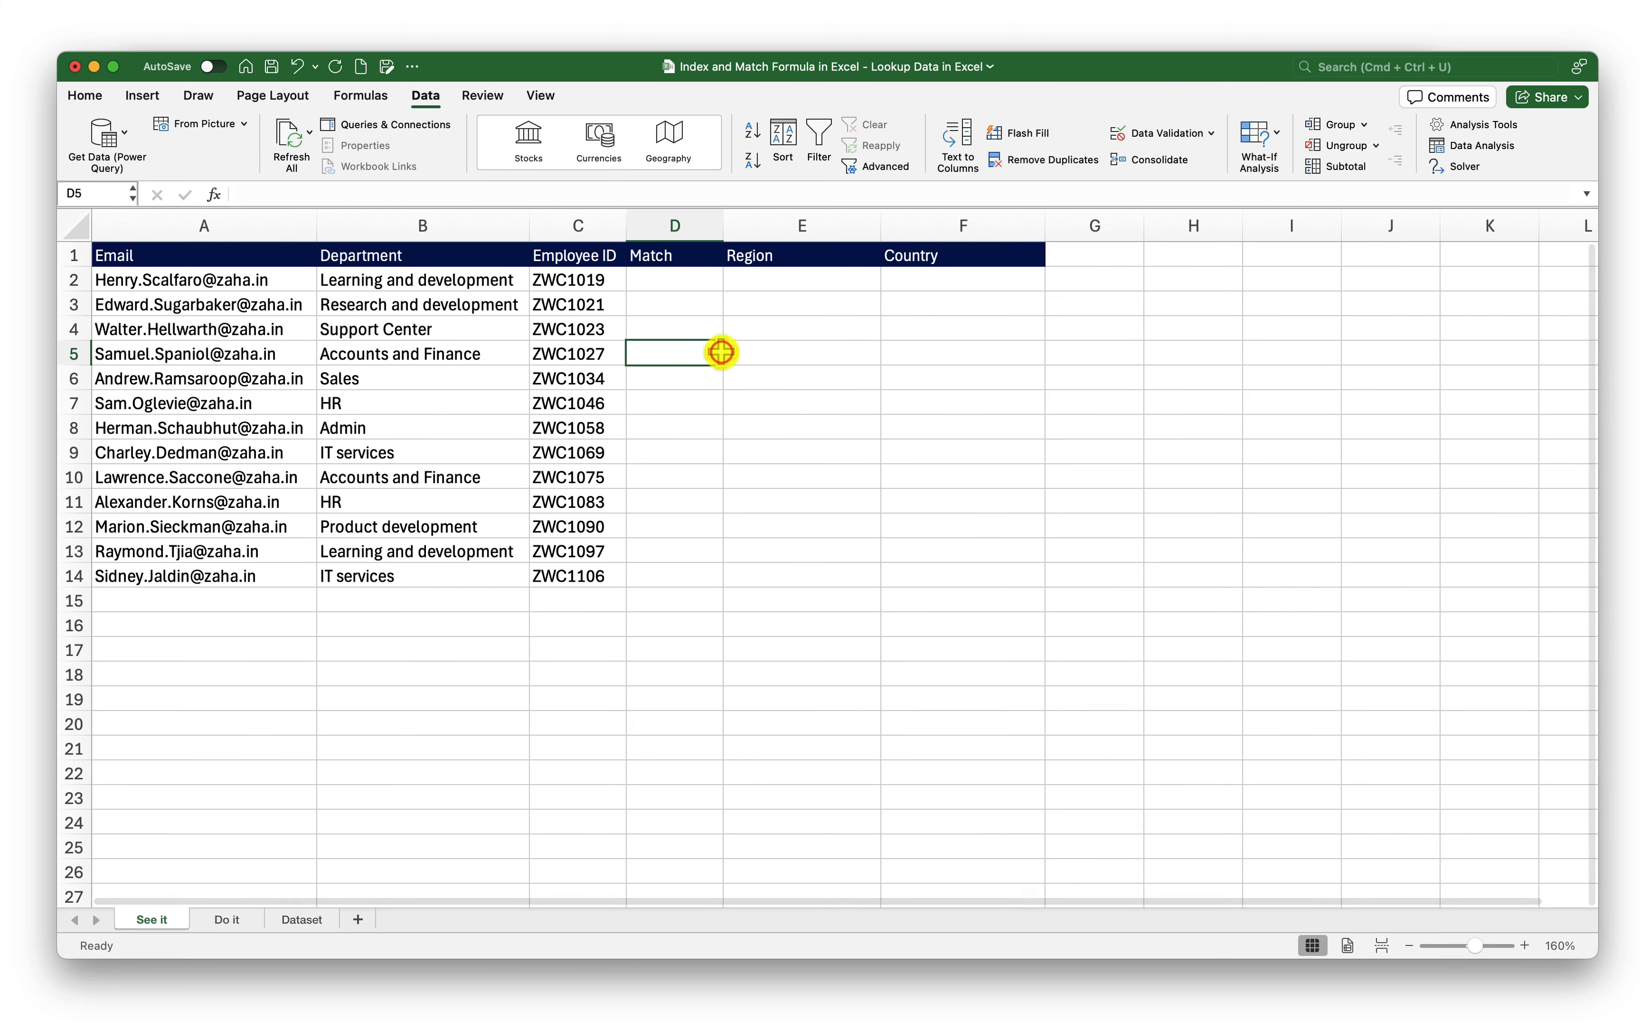
{"action": "left_click", "coordinate": [808, 279]}
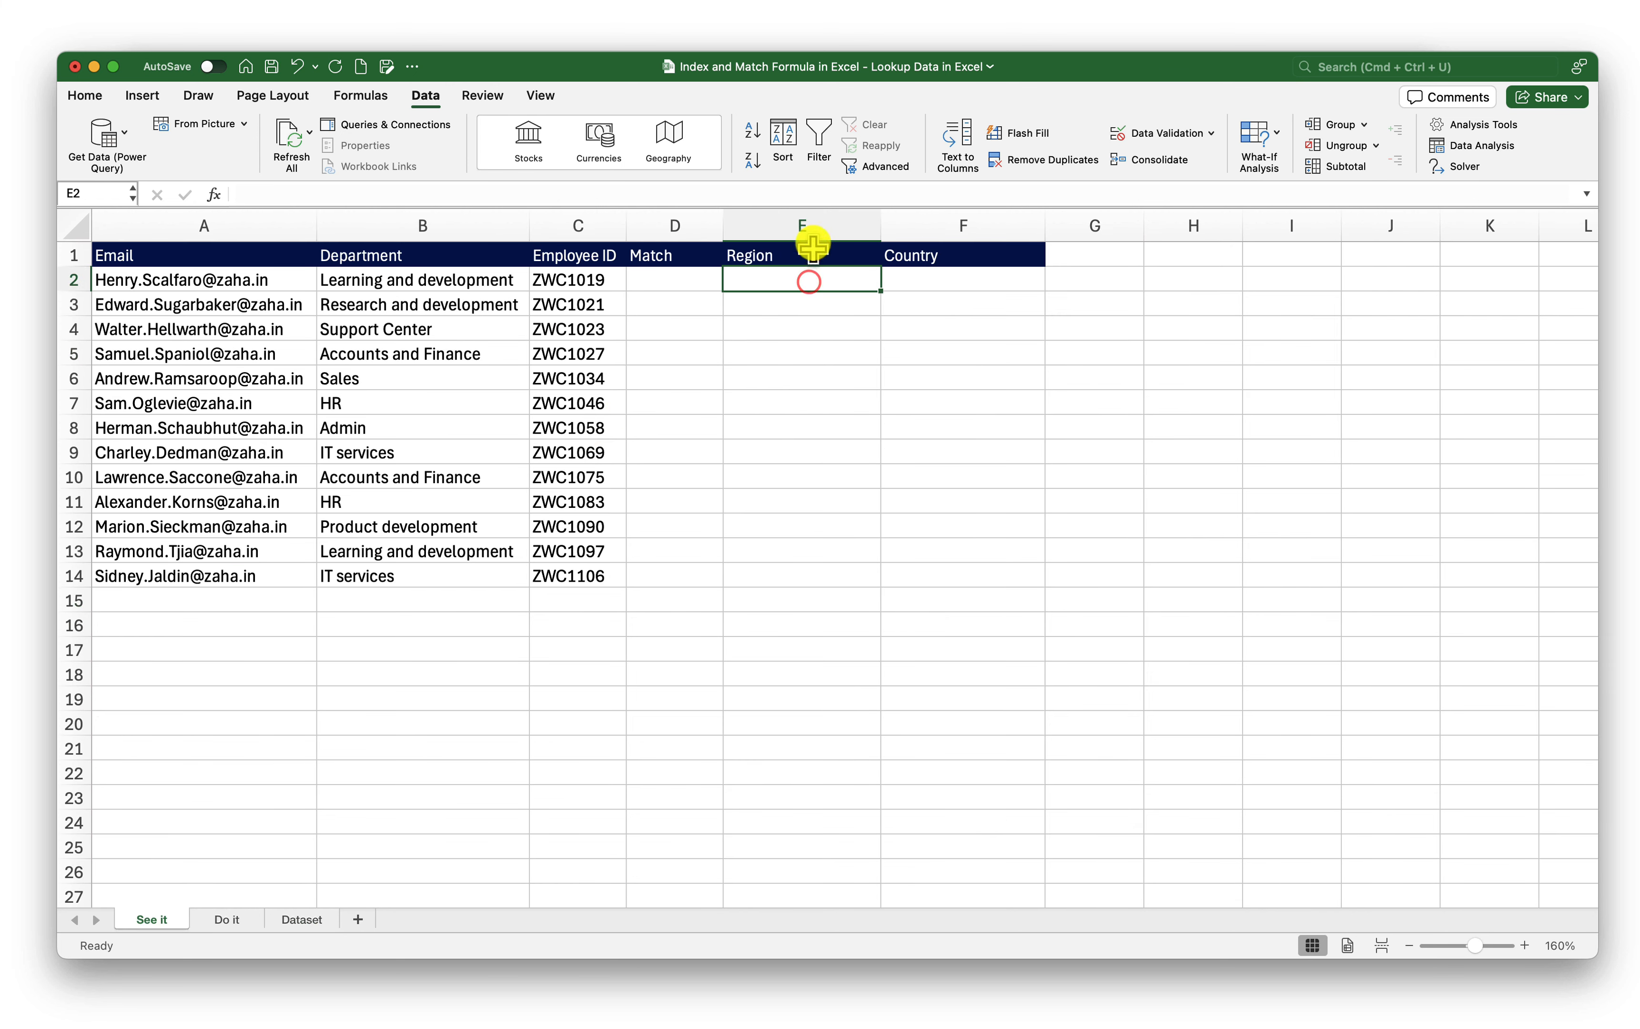
{"action": "left_click", "coordinate": [812, 228]}
{"action": "left_click", "coordinate": [931, 225]}
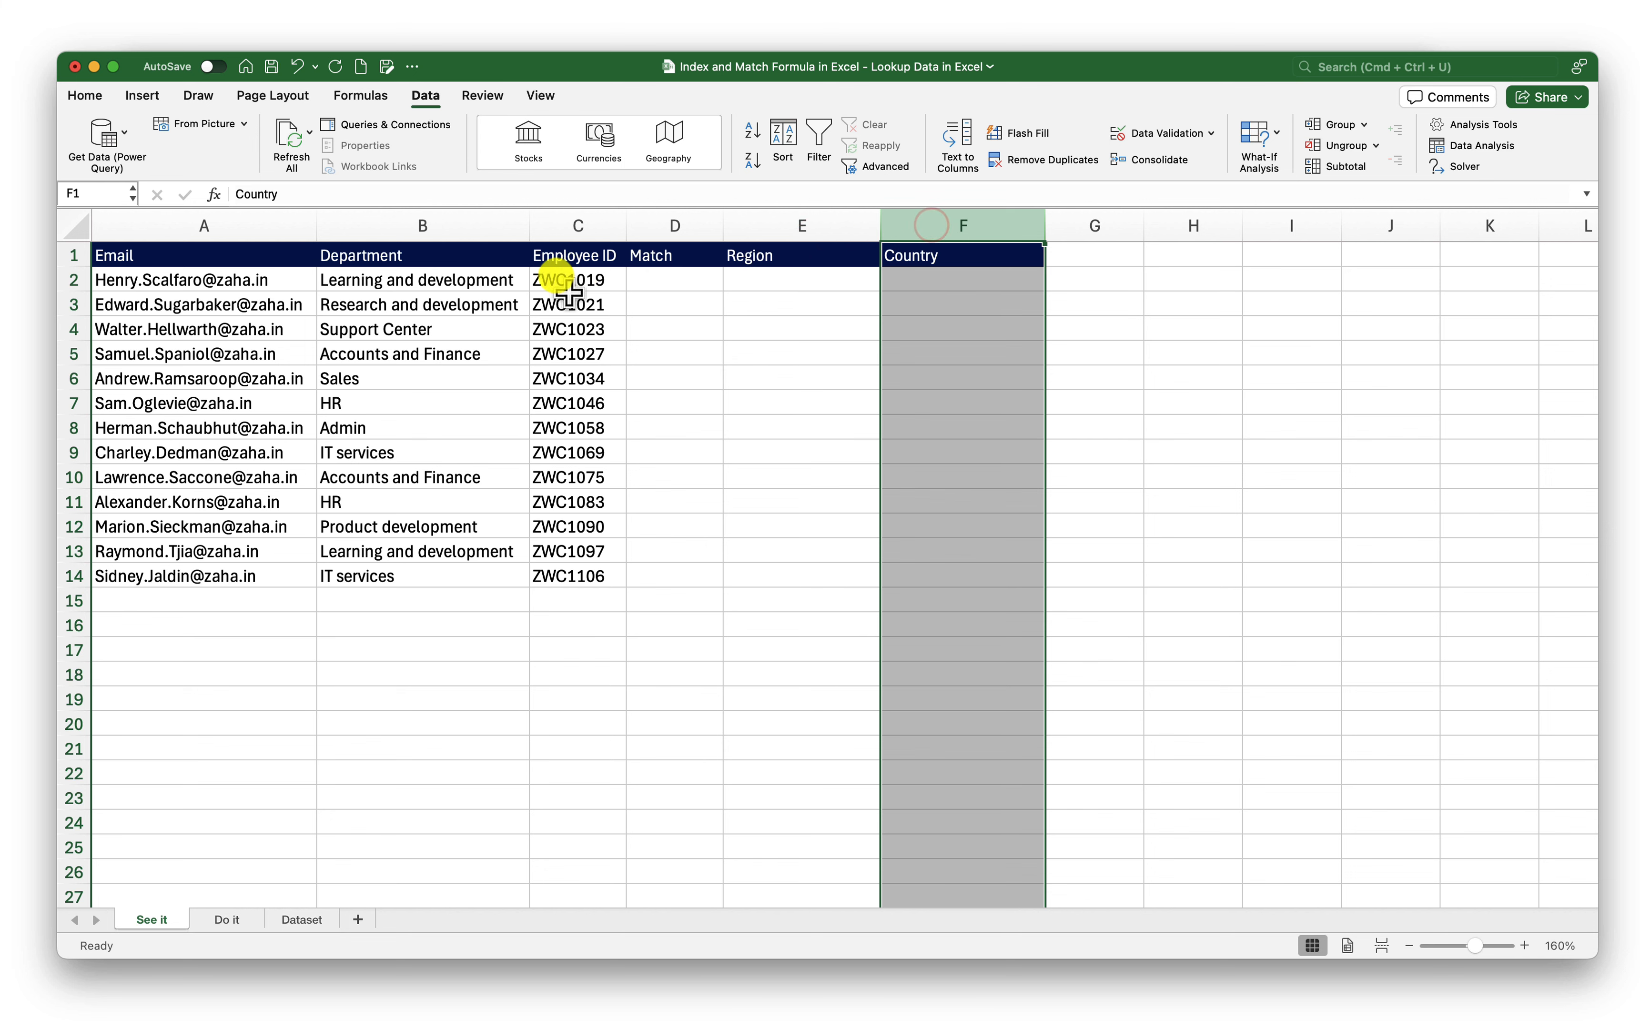
{"action": "left_click_drag", "start_coordinate": [550, 279], "coordinate": [593, 530]}
{"action": "left_click", "coordinate": [823, 297]}
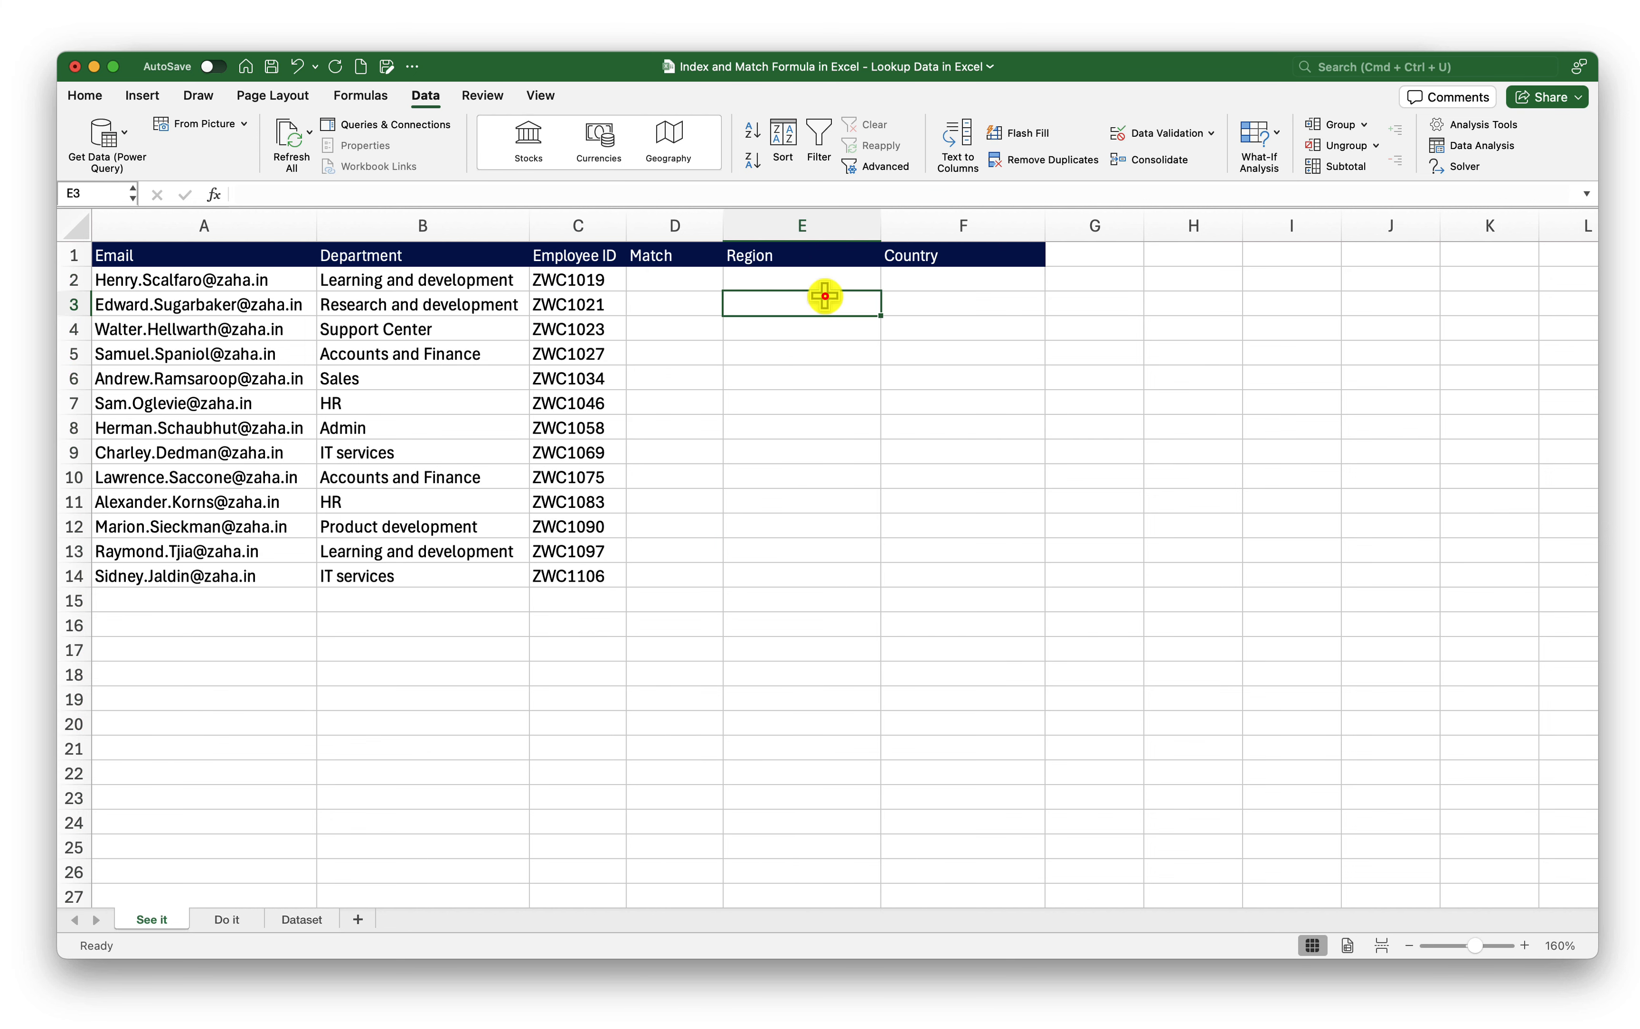
{"action": "left_click", "coordinate": [813, 284]}
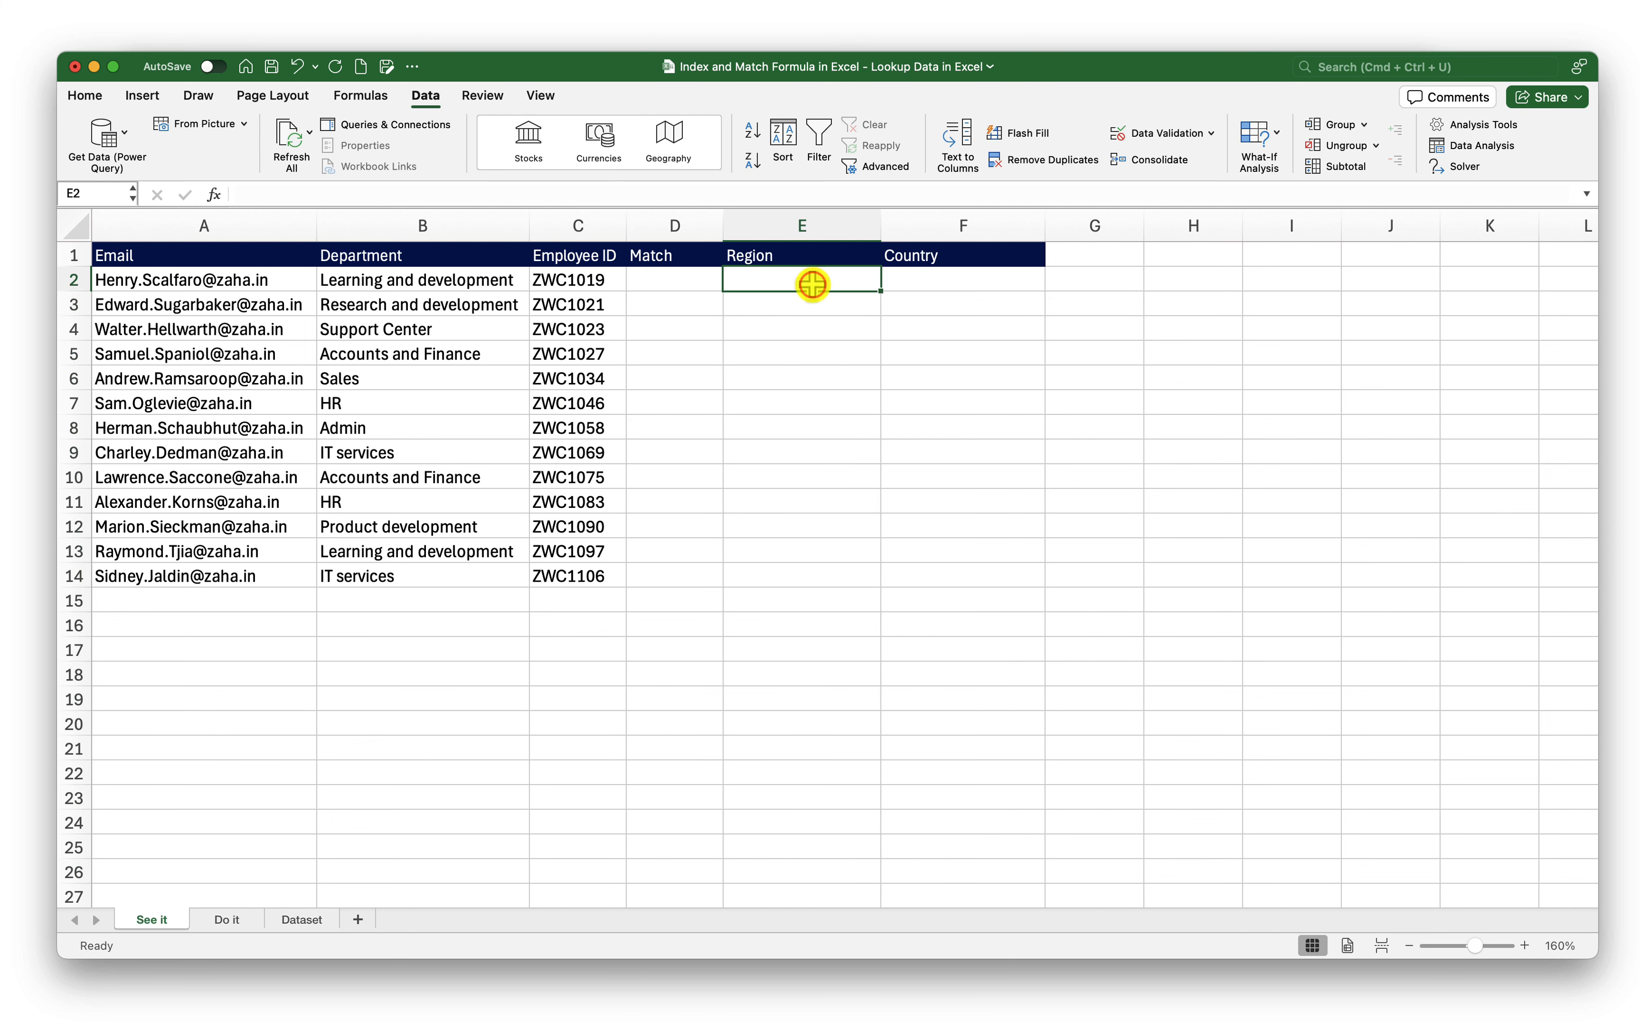
{"action": "left_click", "coordinate": [302, 919]}
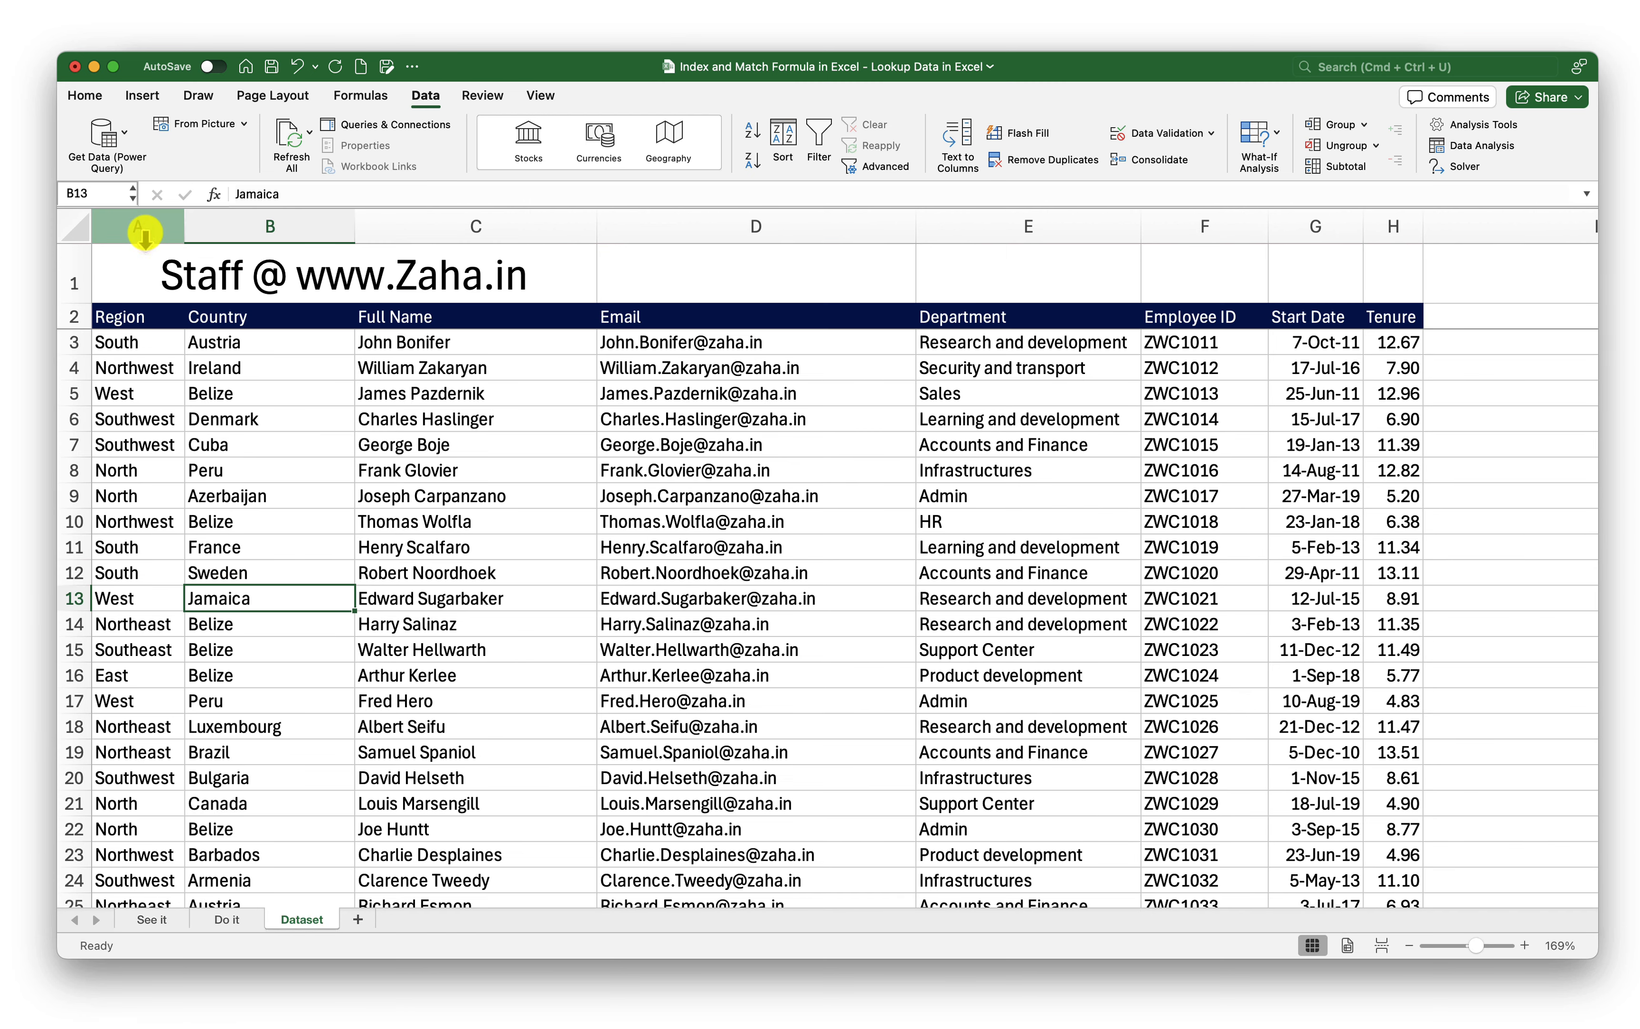
Trace employee ID ZWC1011 in Dataset column F to its region South in A3, then return to See it
{"action": "left_click", "coordinate": [142, 227]}
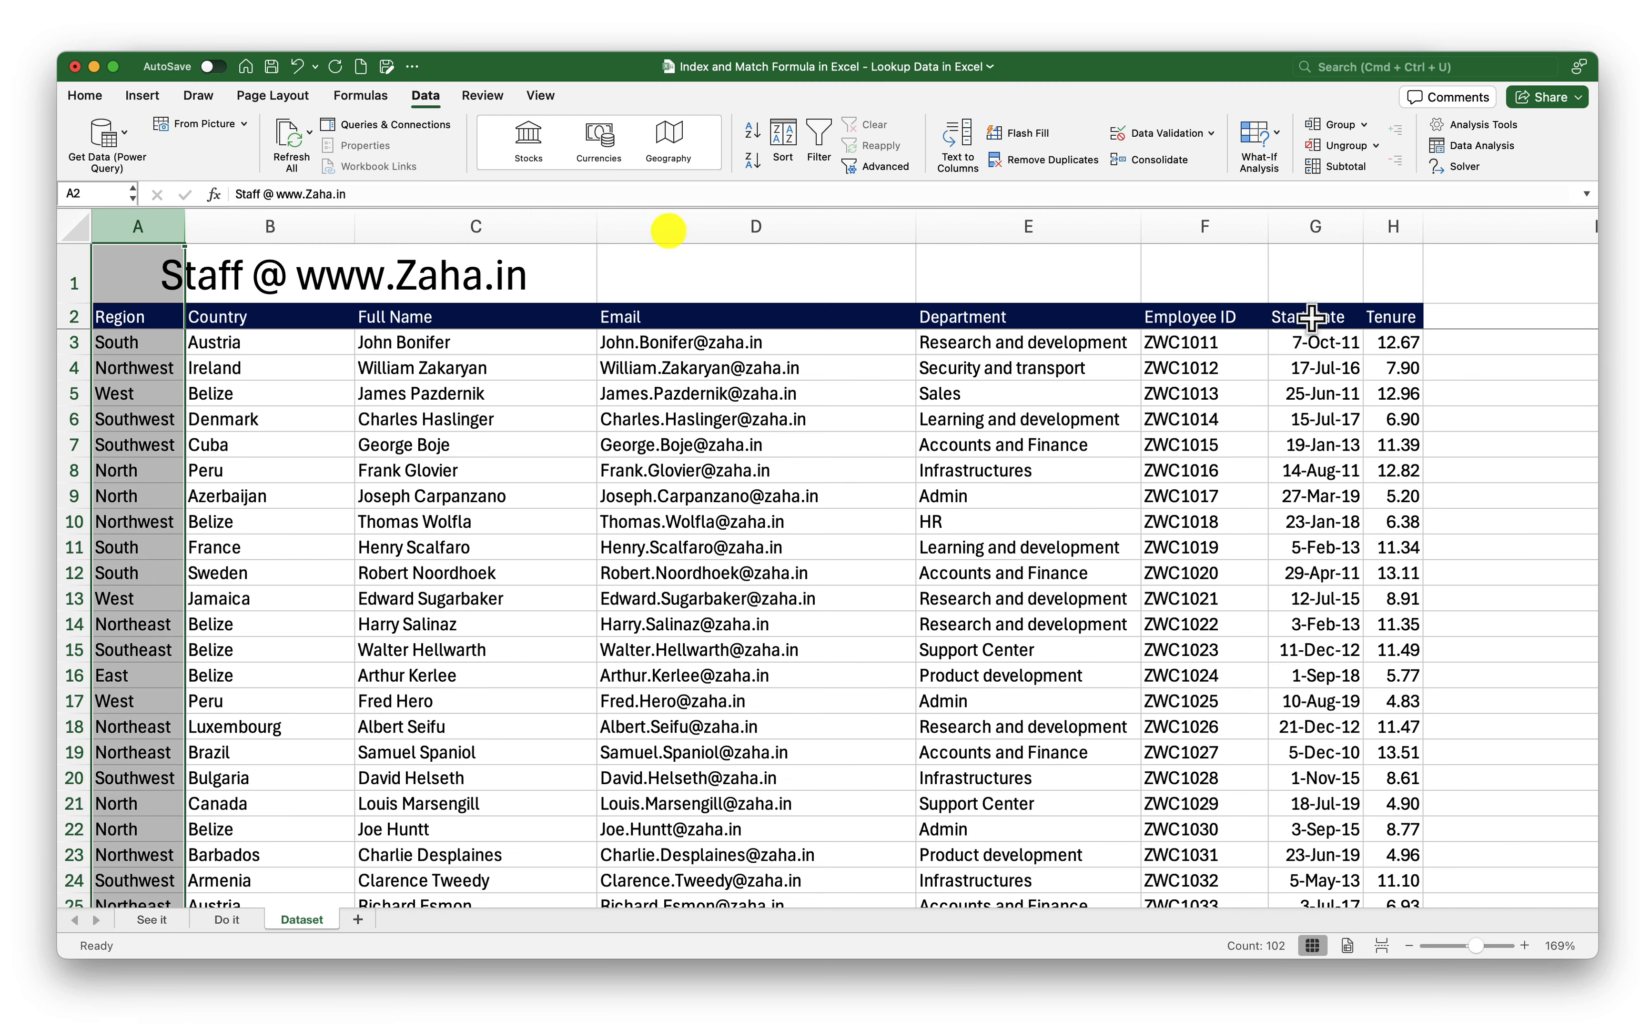
{"action": "left_click", "coordinate": [1192, 228]}
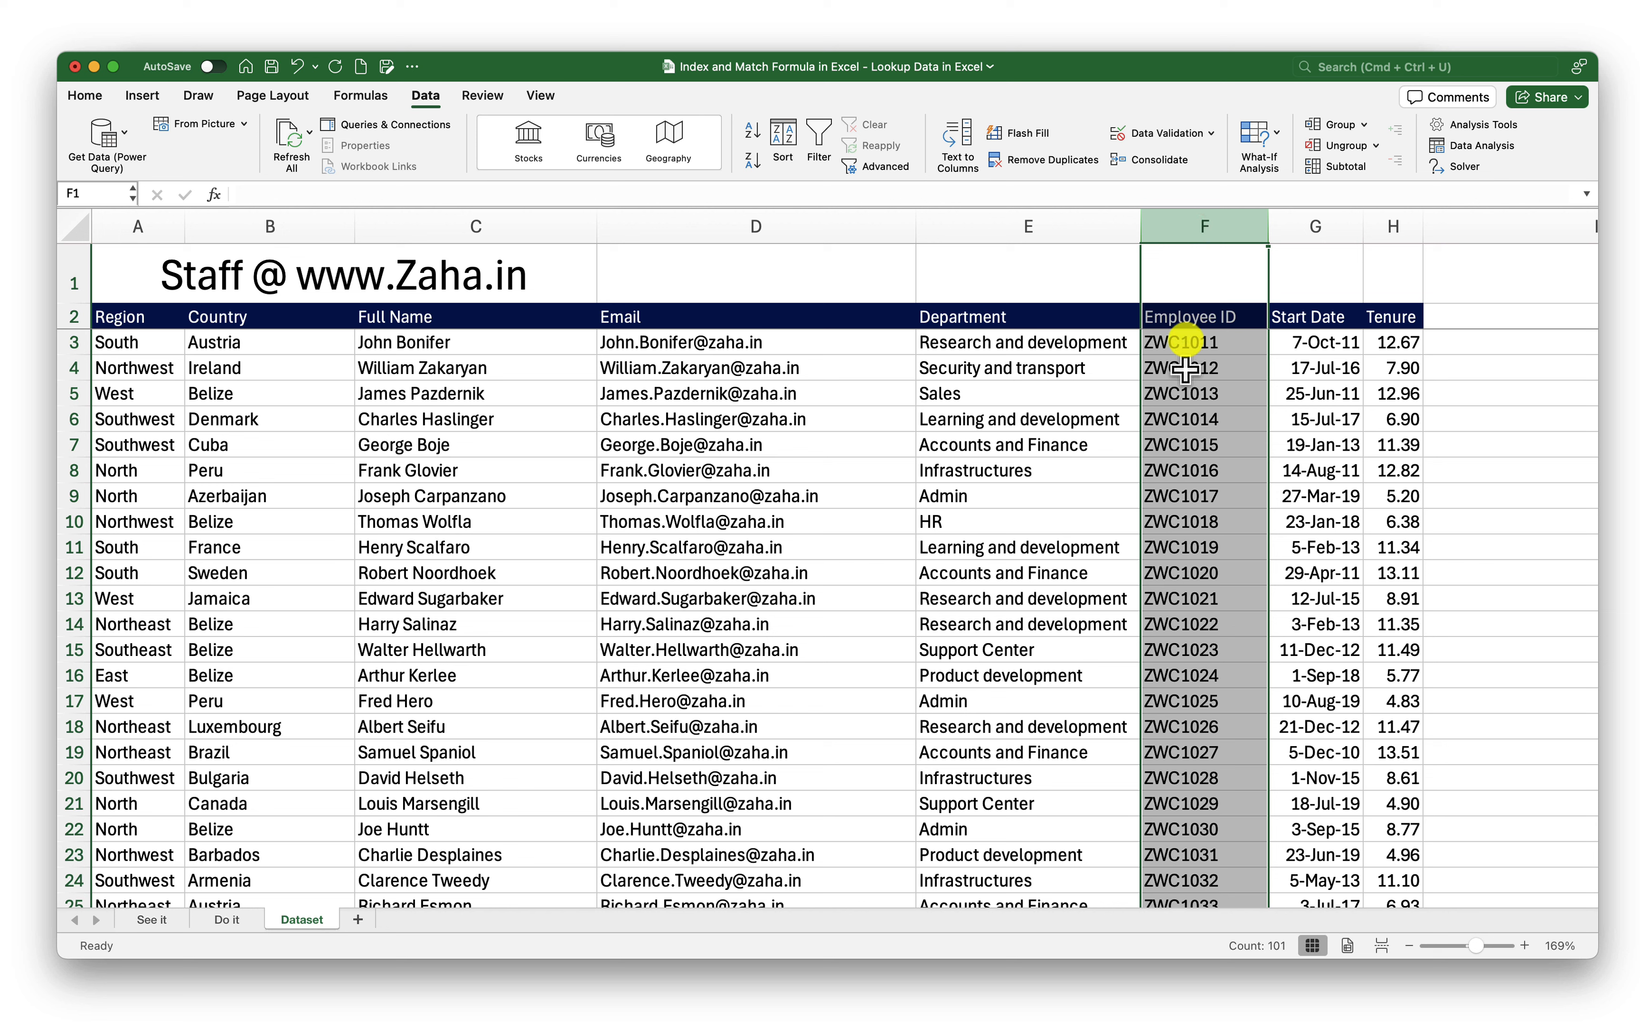
{"action": "left_click", "coordinate": [1185, 350]}
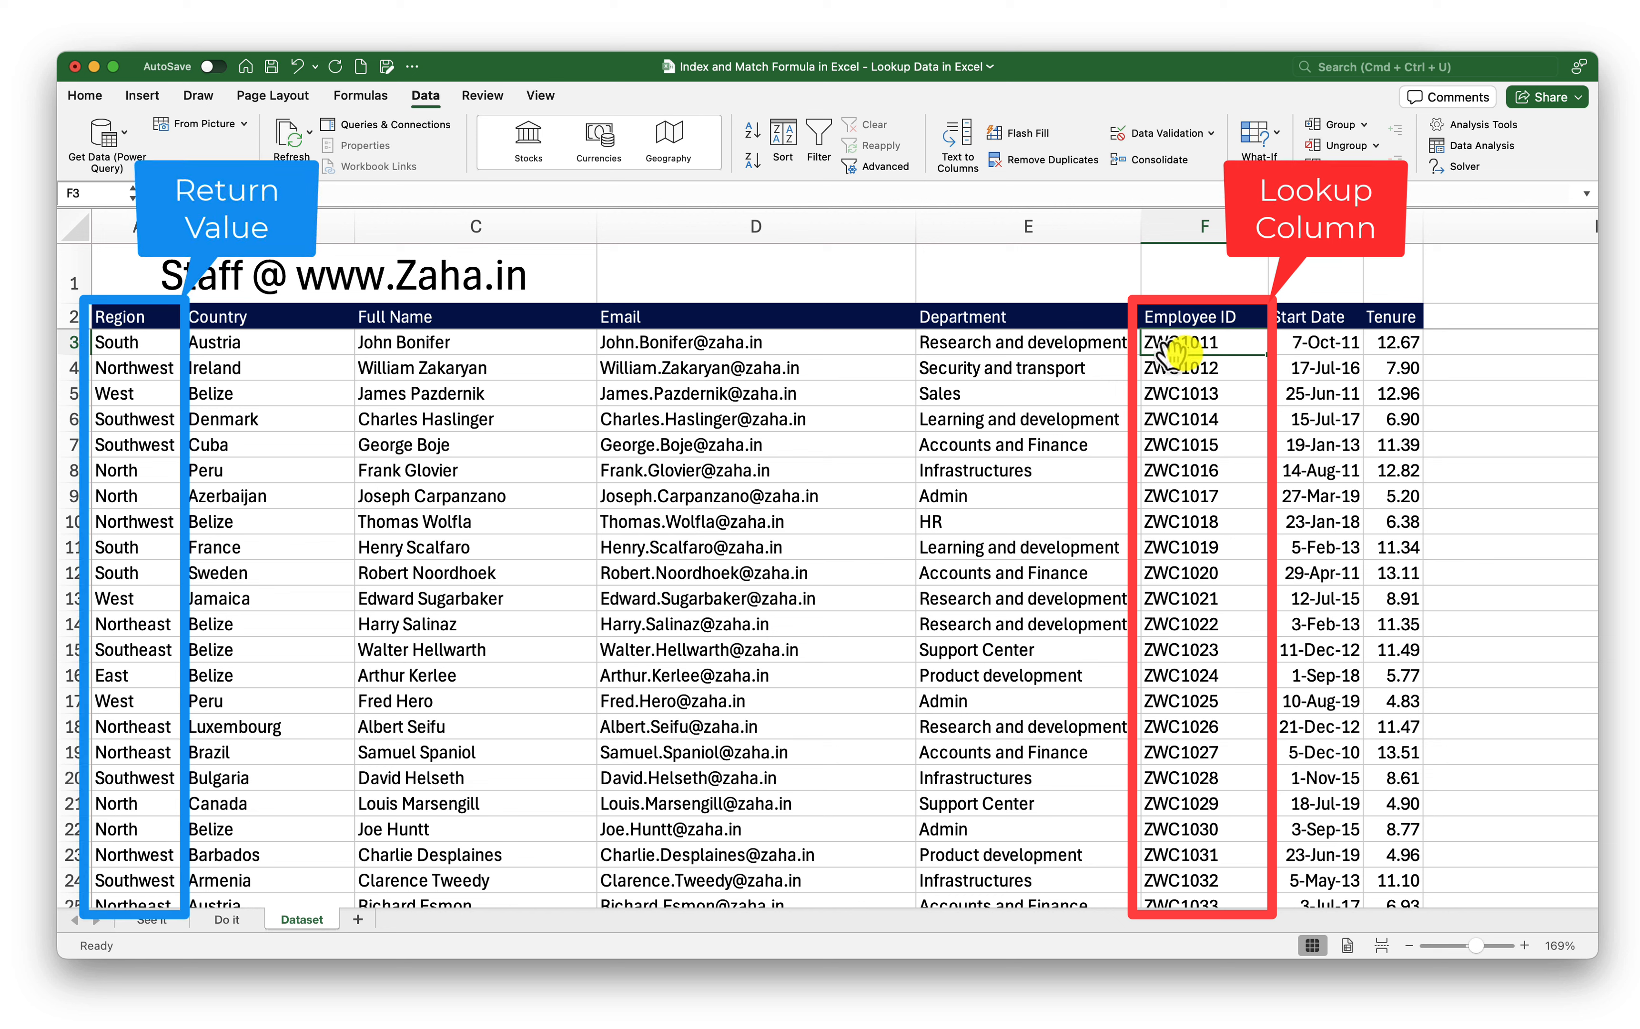
{"action": "left_click", "coordinate": [117, 341]}
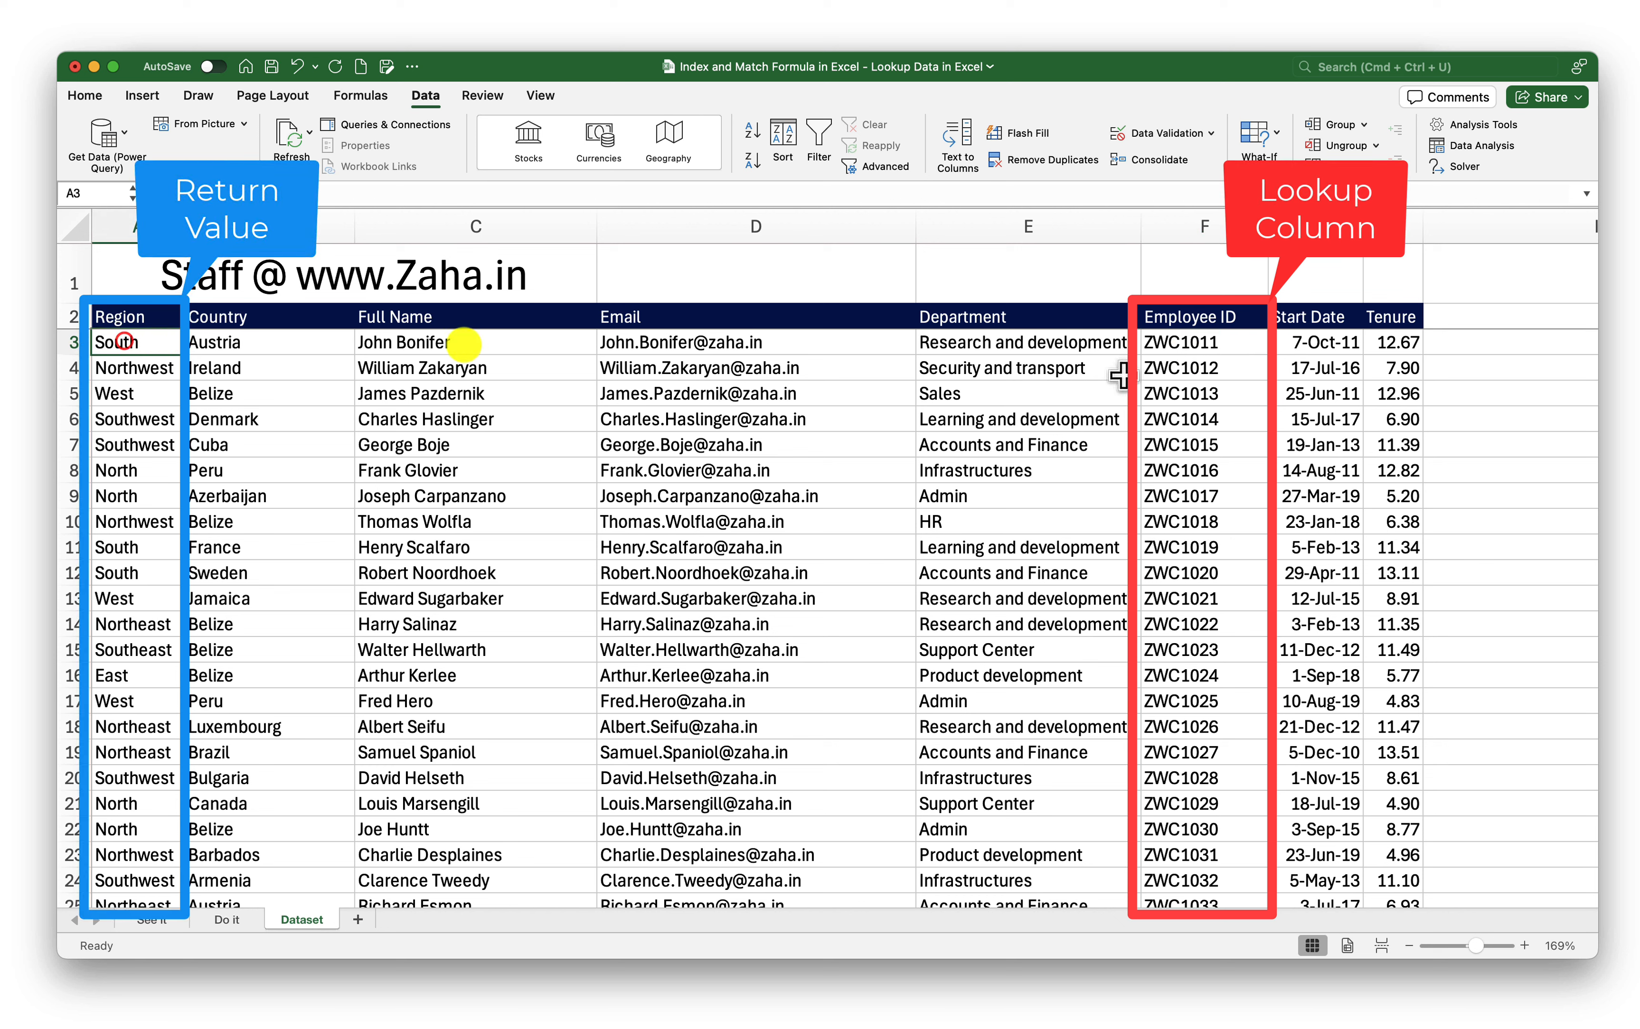
{"action": "left_click", "coordinate": [1183, 352]}
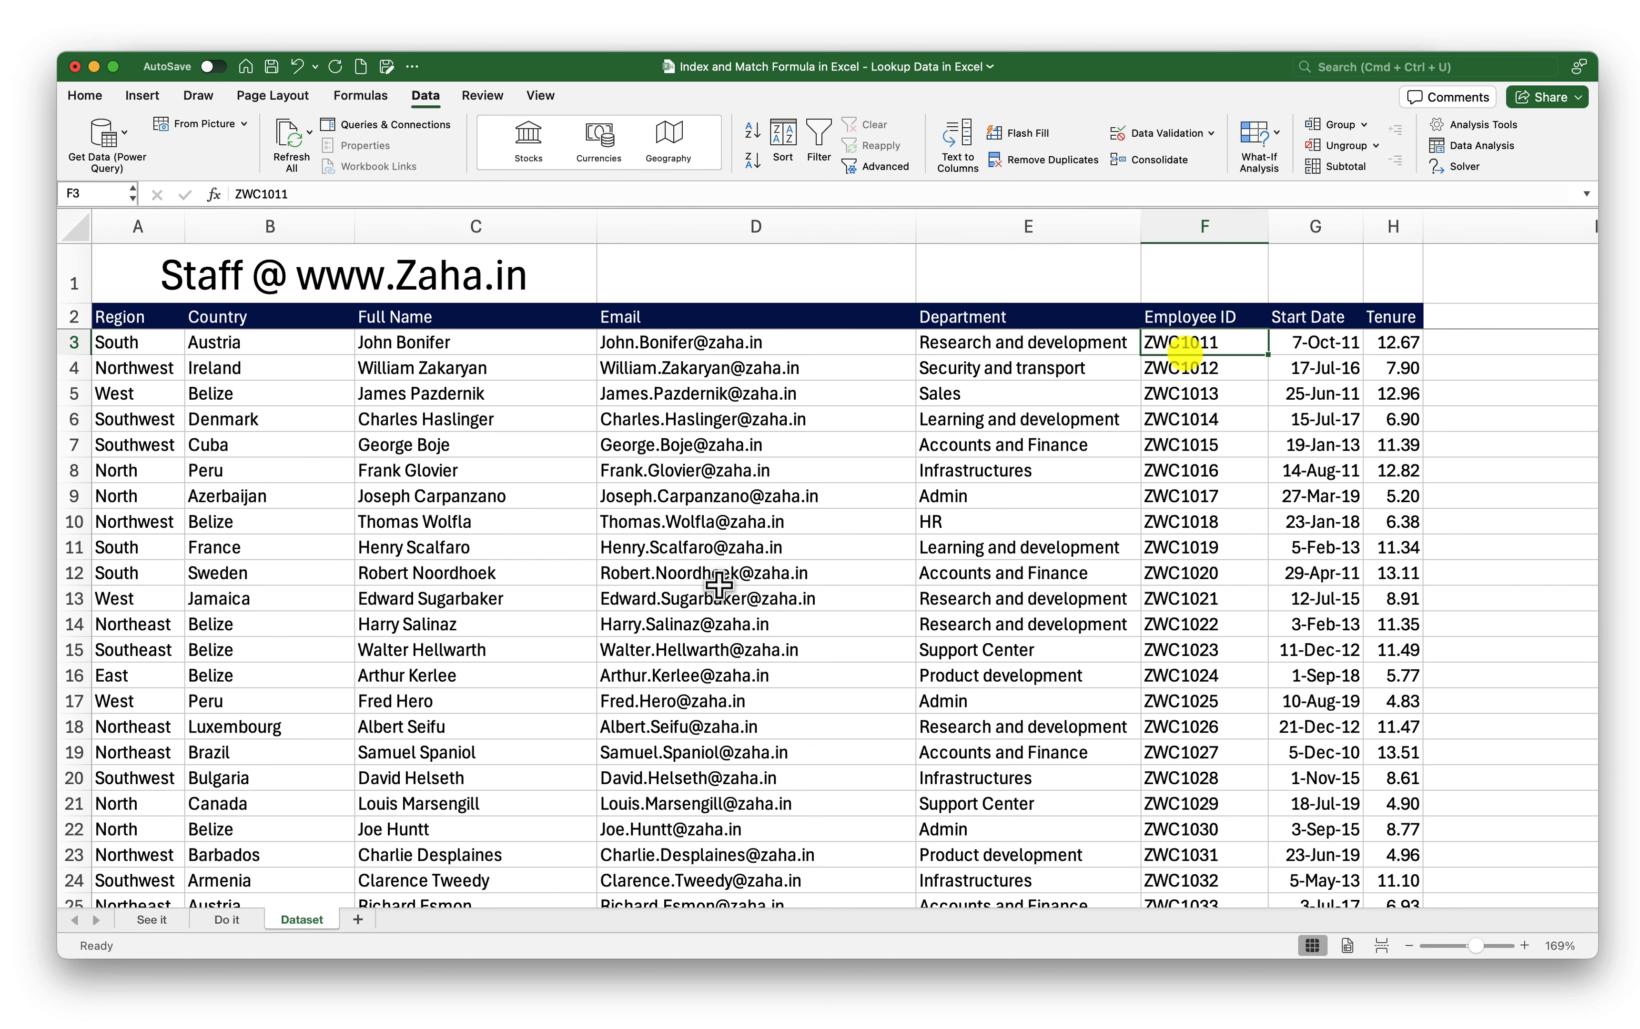
{"action": "left_click", "coordinate": [160, 920]}
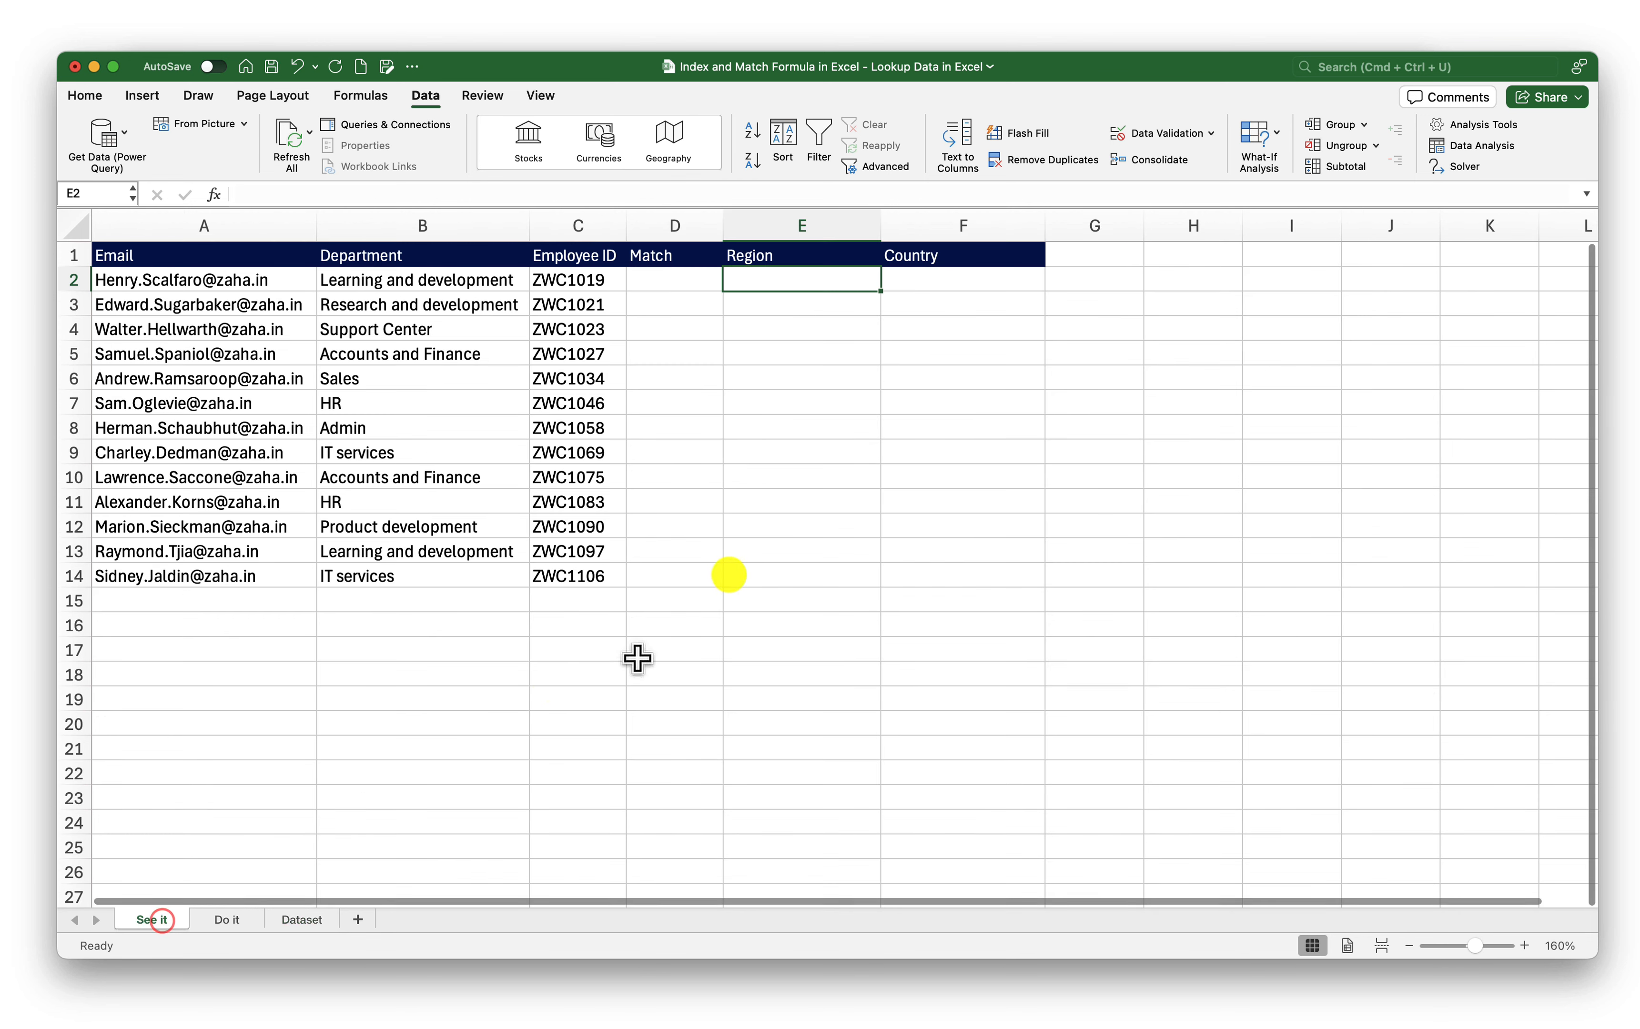
Start a formula with = in Match cell D2, beside employee ID ZWC1019
{"action": "left_click", "coordinate": [670, 272]}
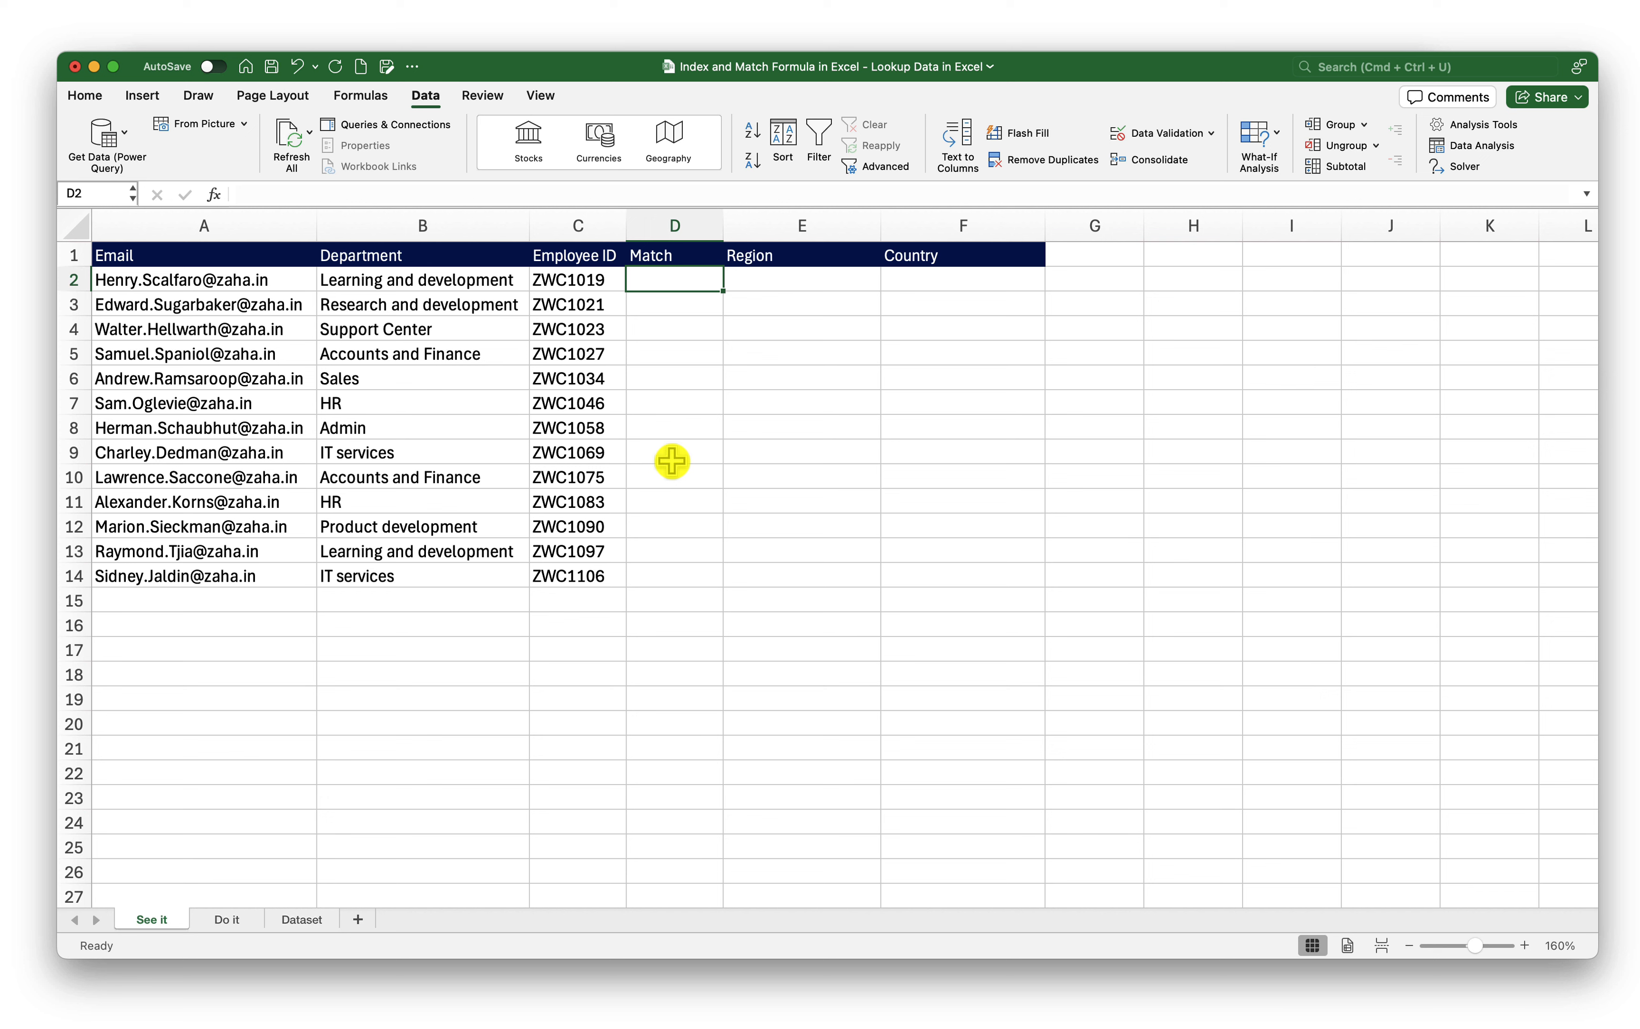
{"action": "left_click", "coordinate": [591, 280]}
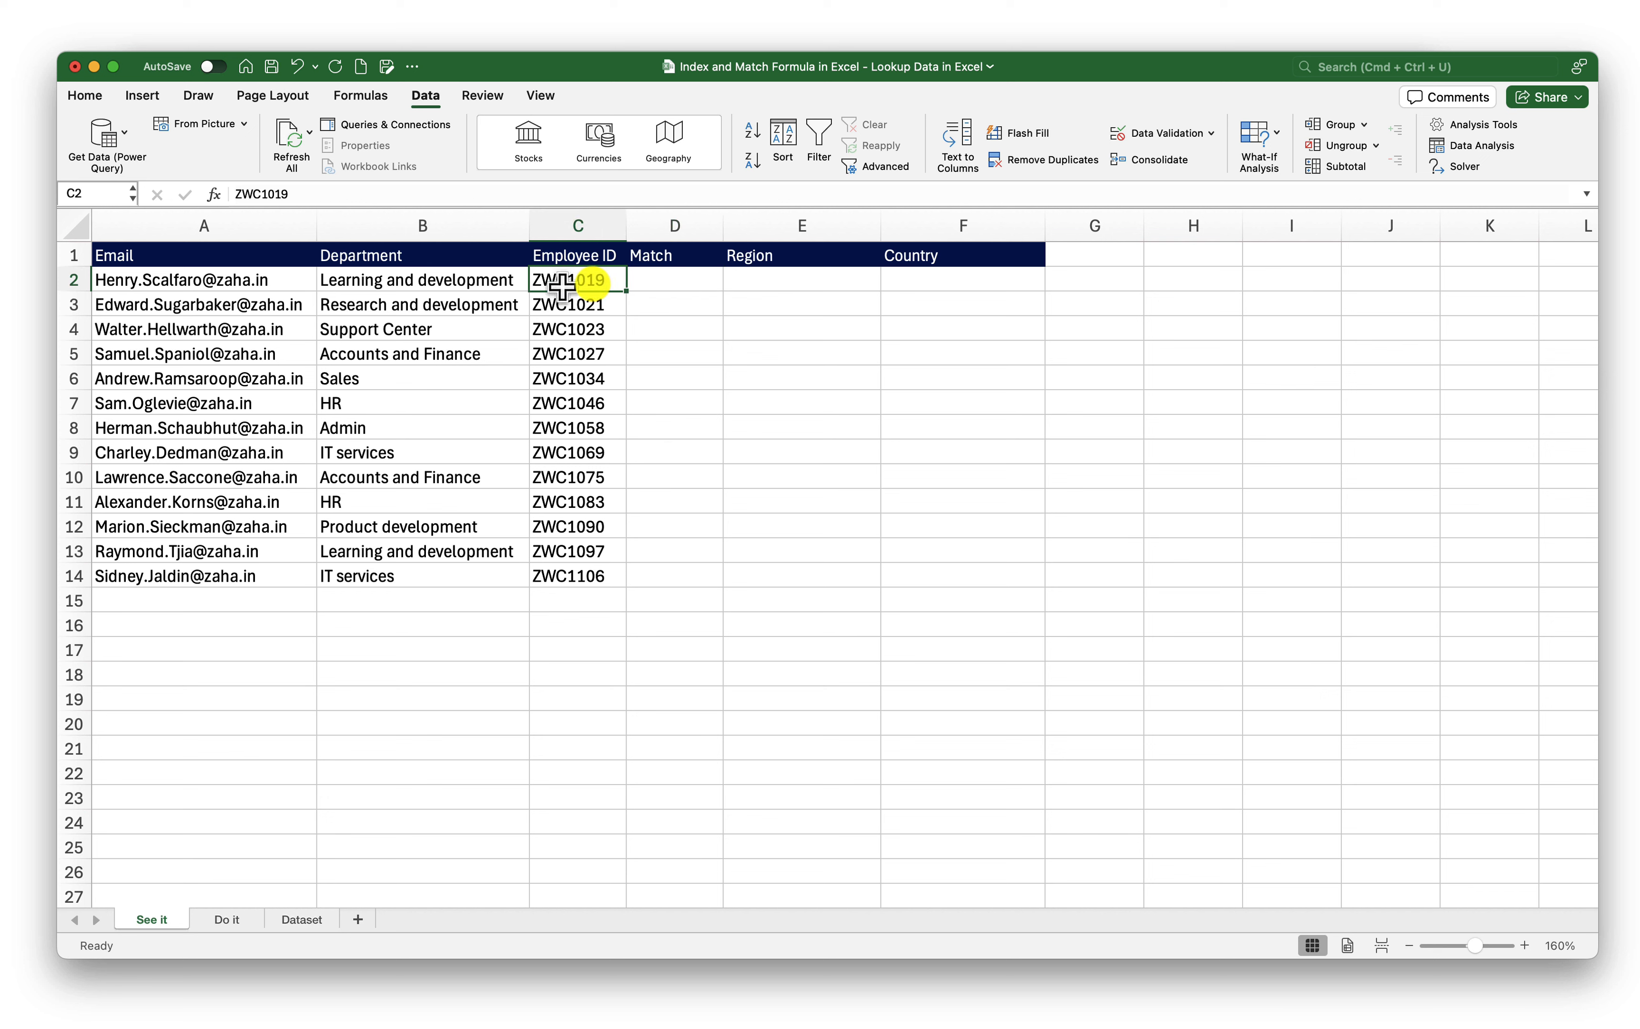
{"action": "left_click", "coordinate": [301, 919]}
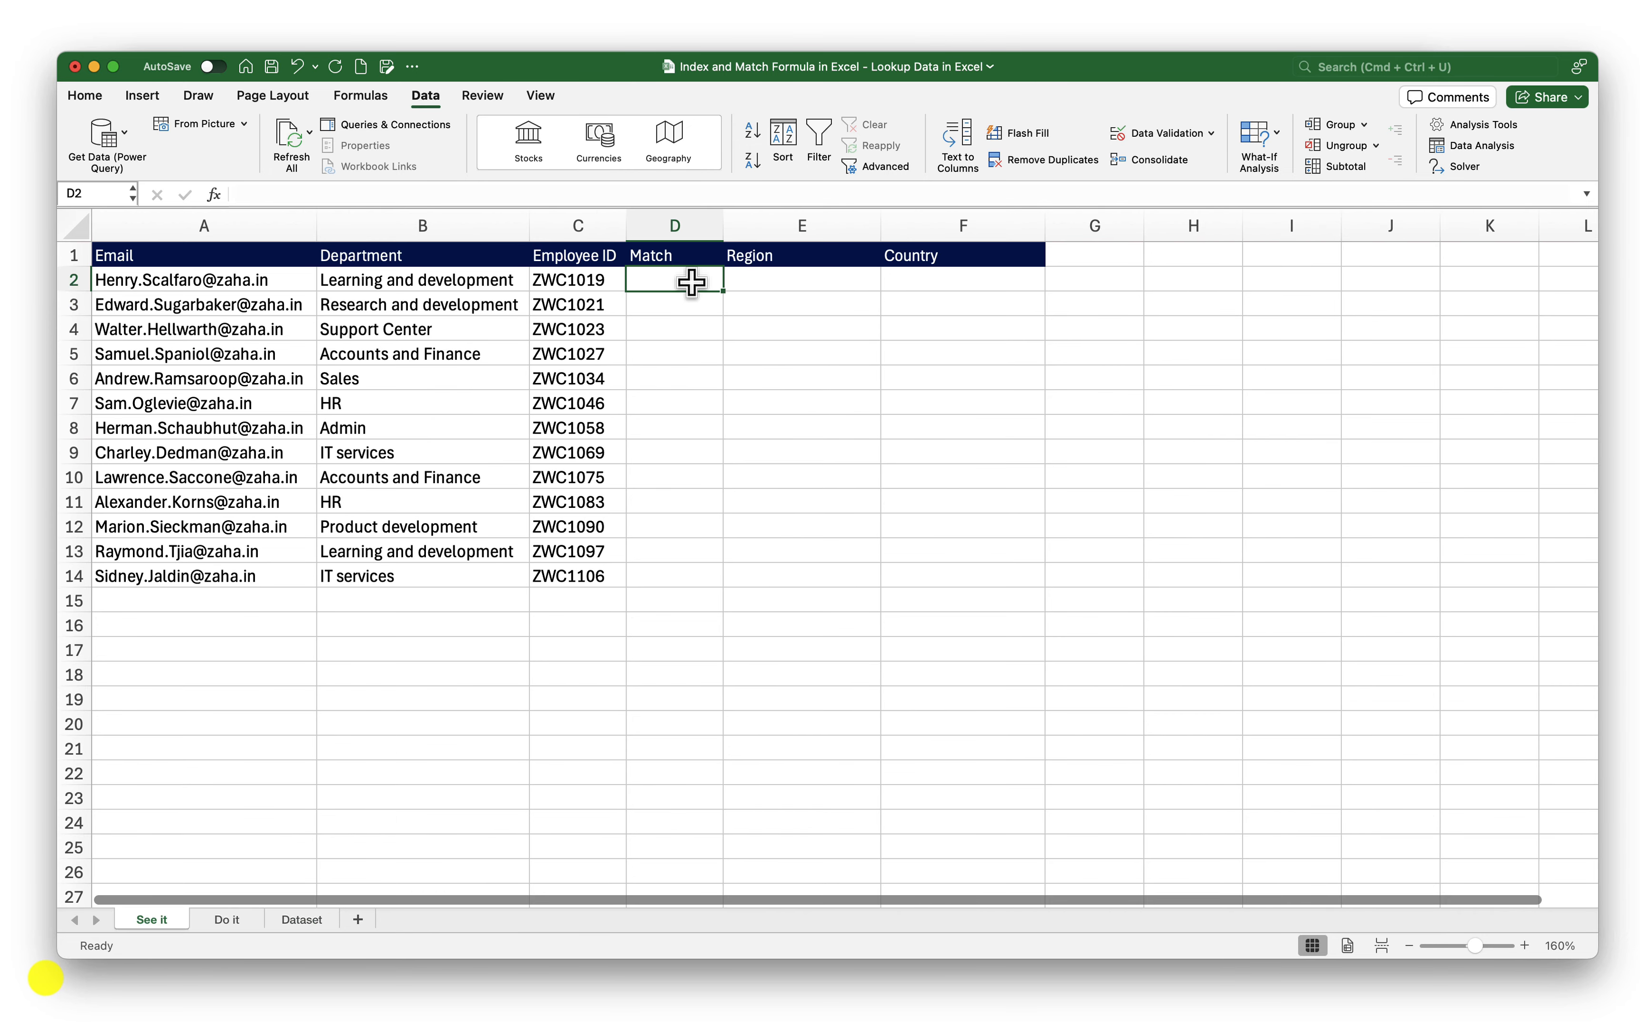
{"action": "type", "text": "="}
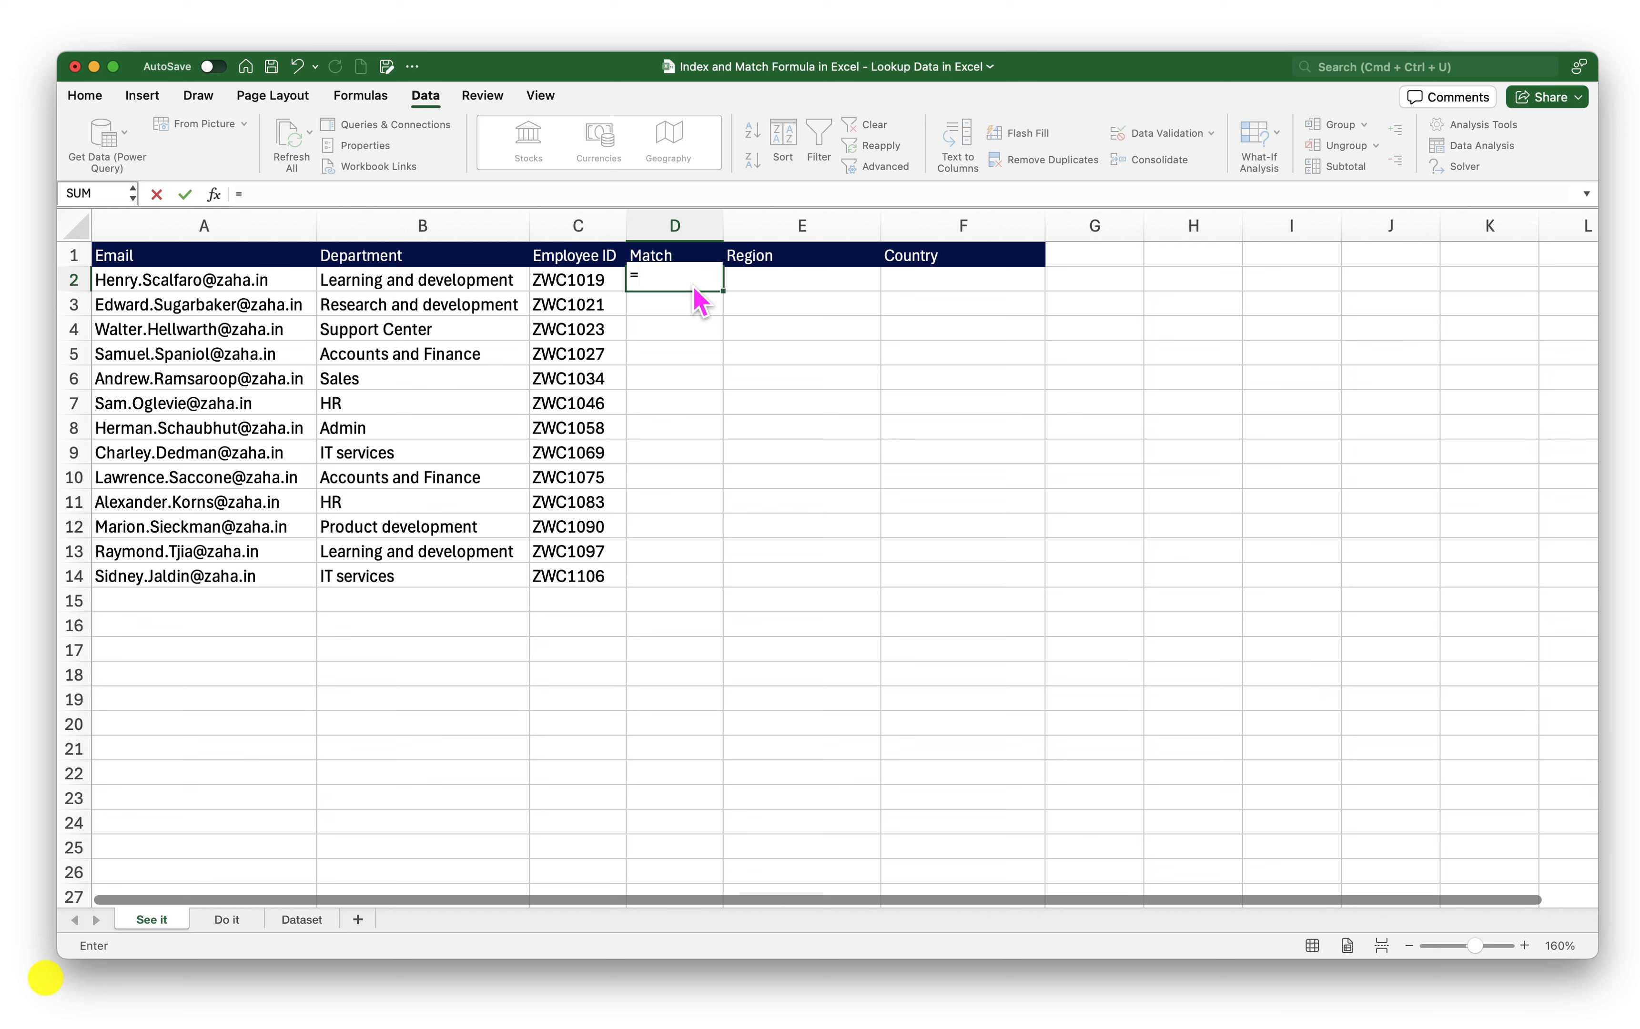
Enter =MATCH(C2,Dataset!F:F,0) in D2
{"action": "type", "text": "mat"}
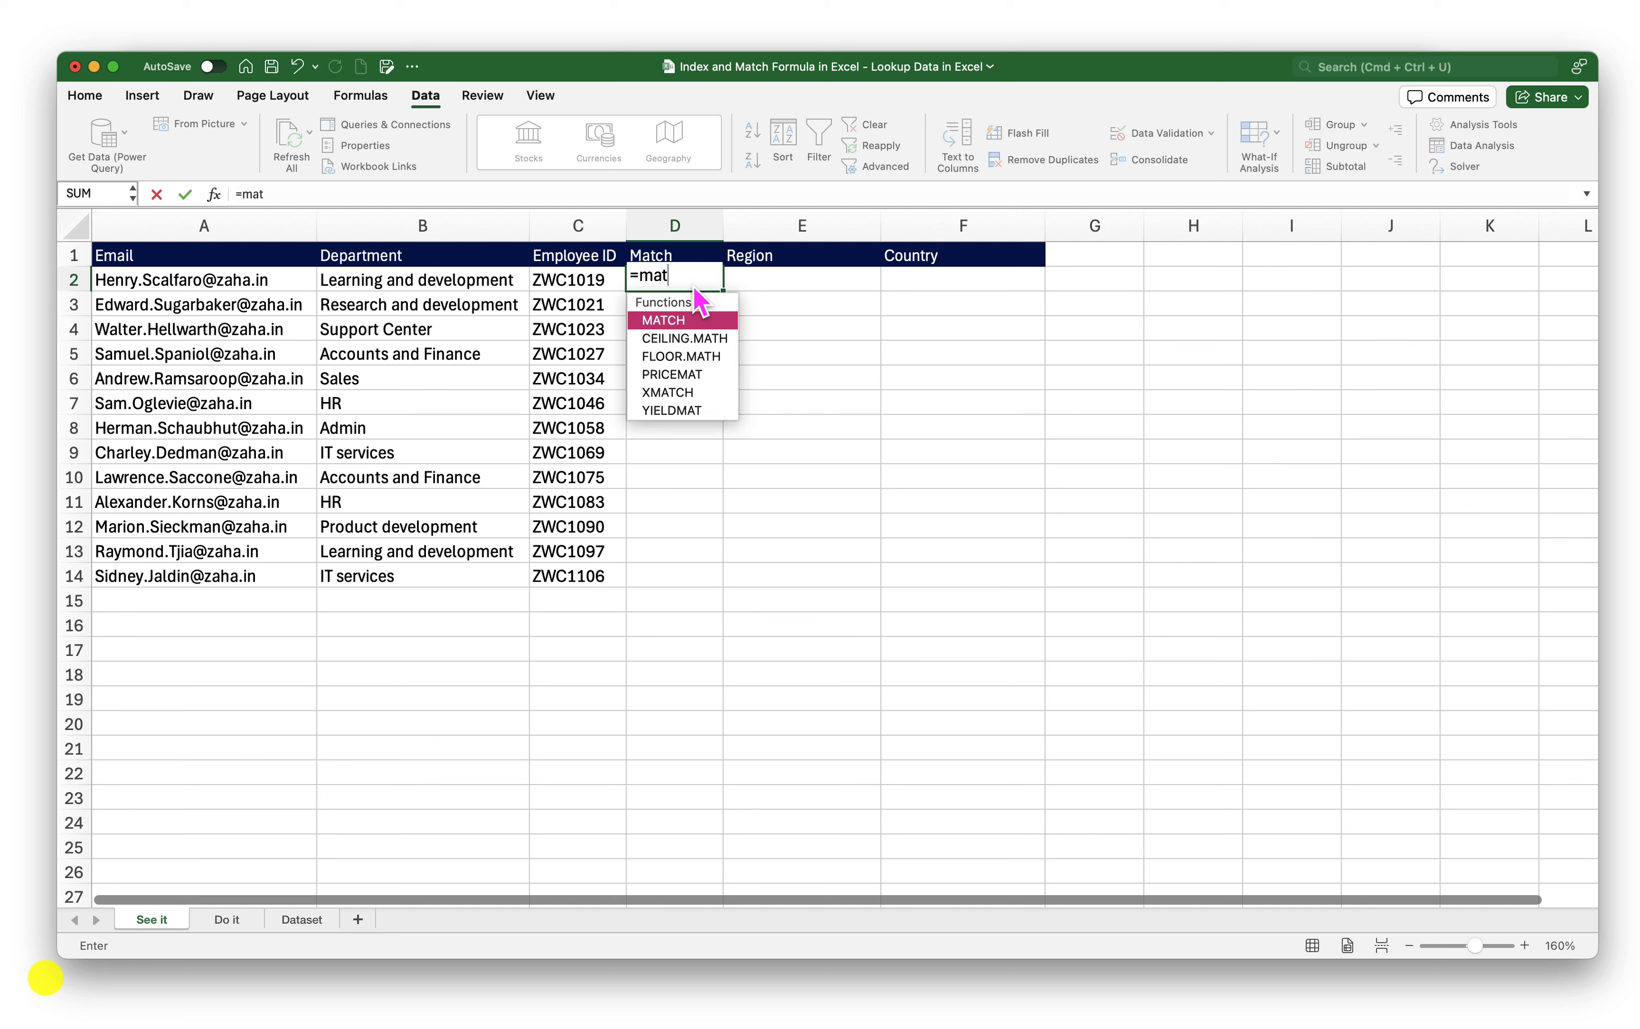
{"action": "key", "text": "Tab"}
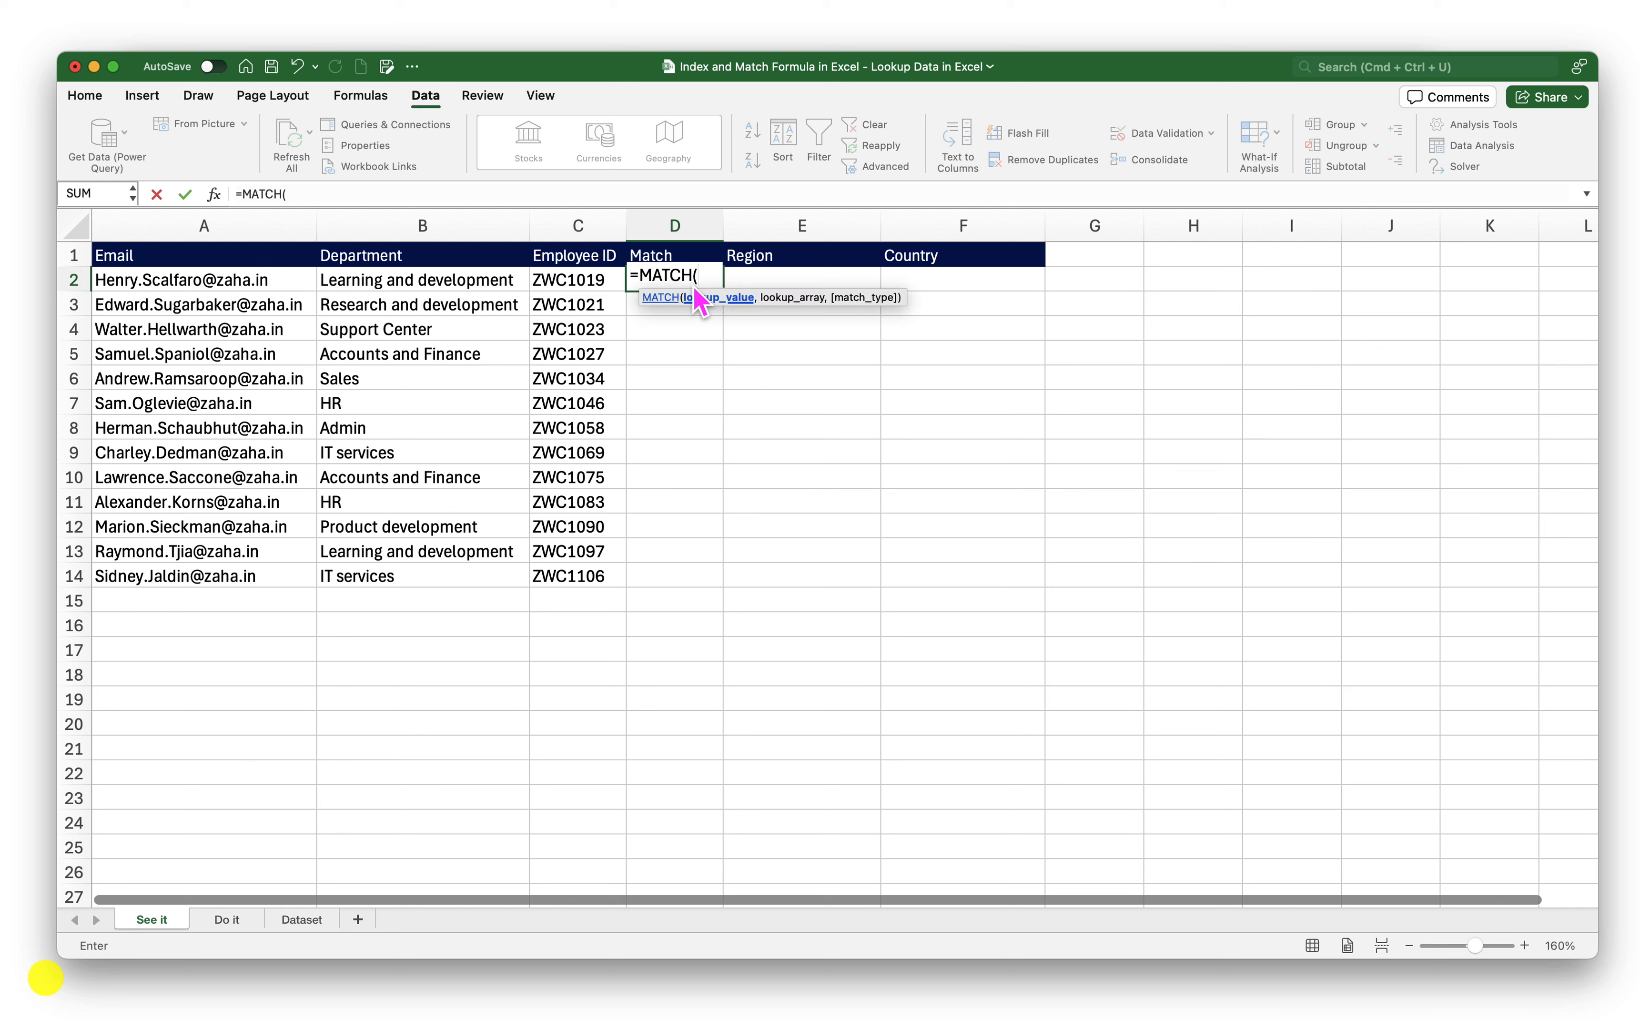
{"action": "left_click", "coordinate": [572, 283]}
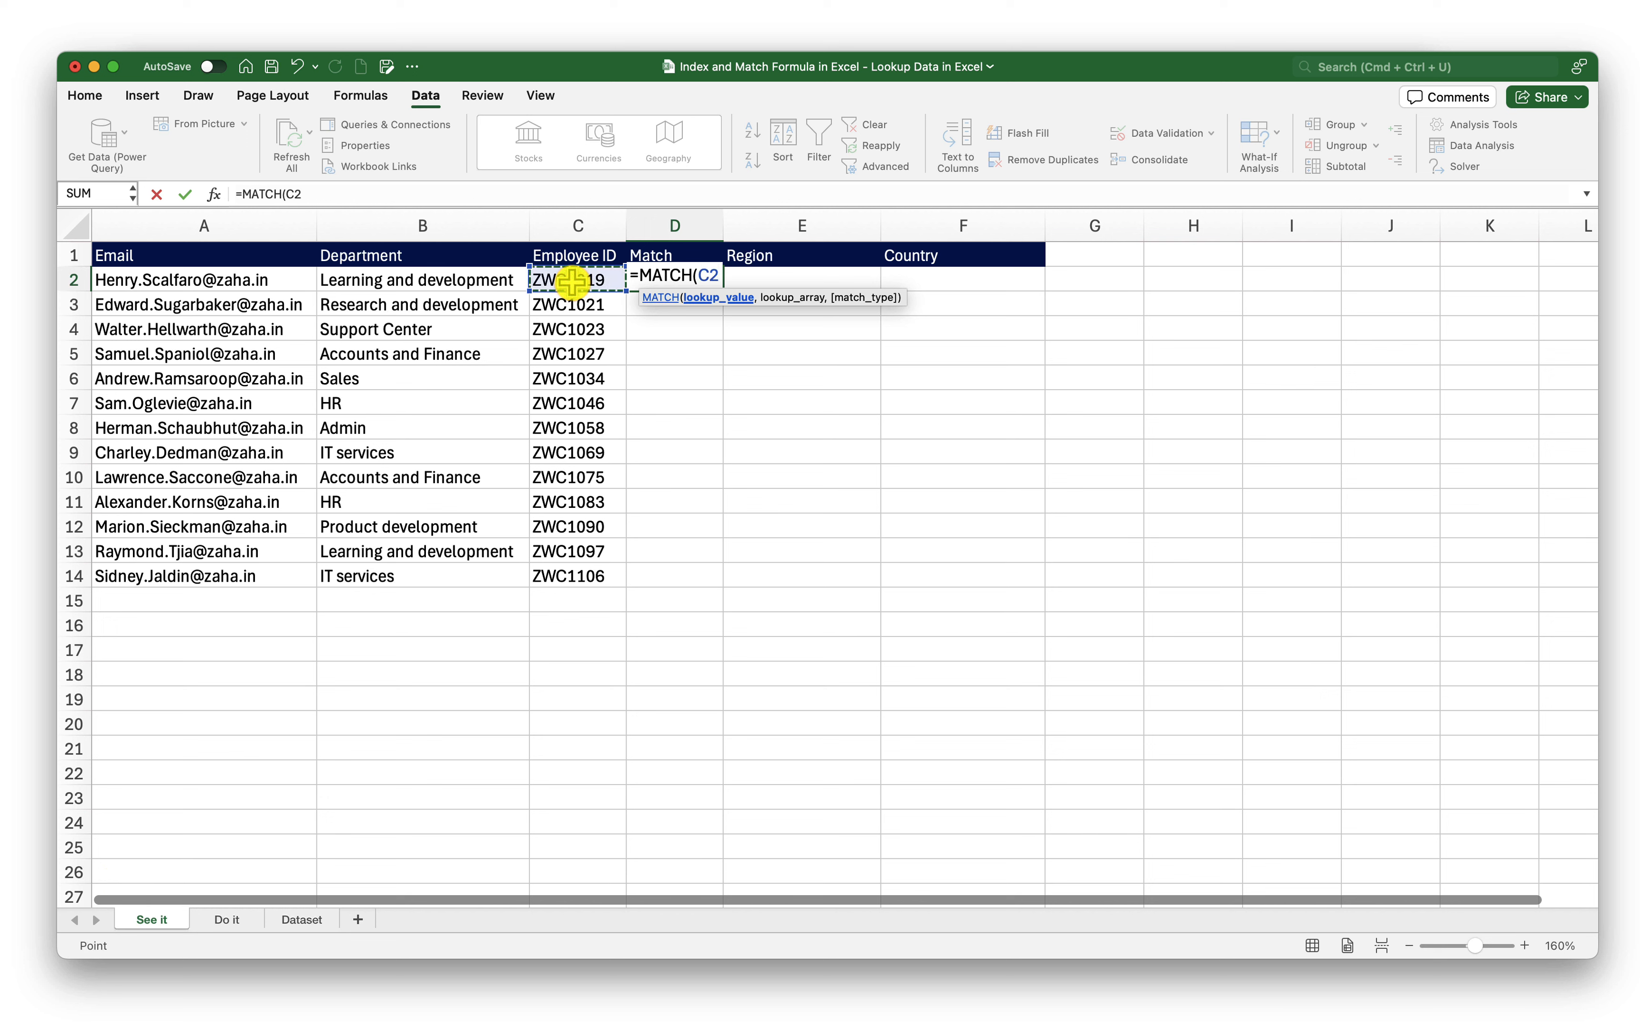
{"action": "type", "text": ","}
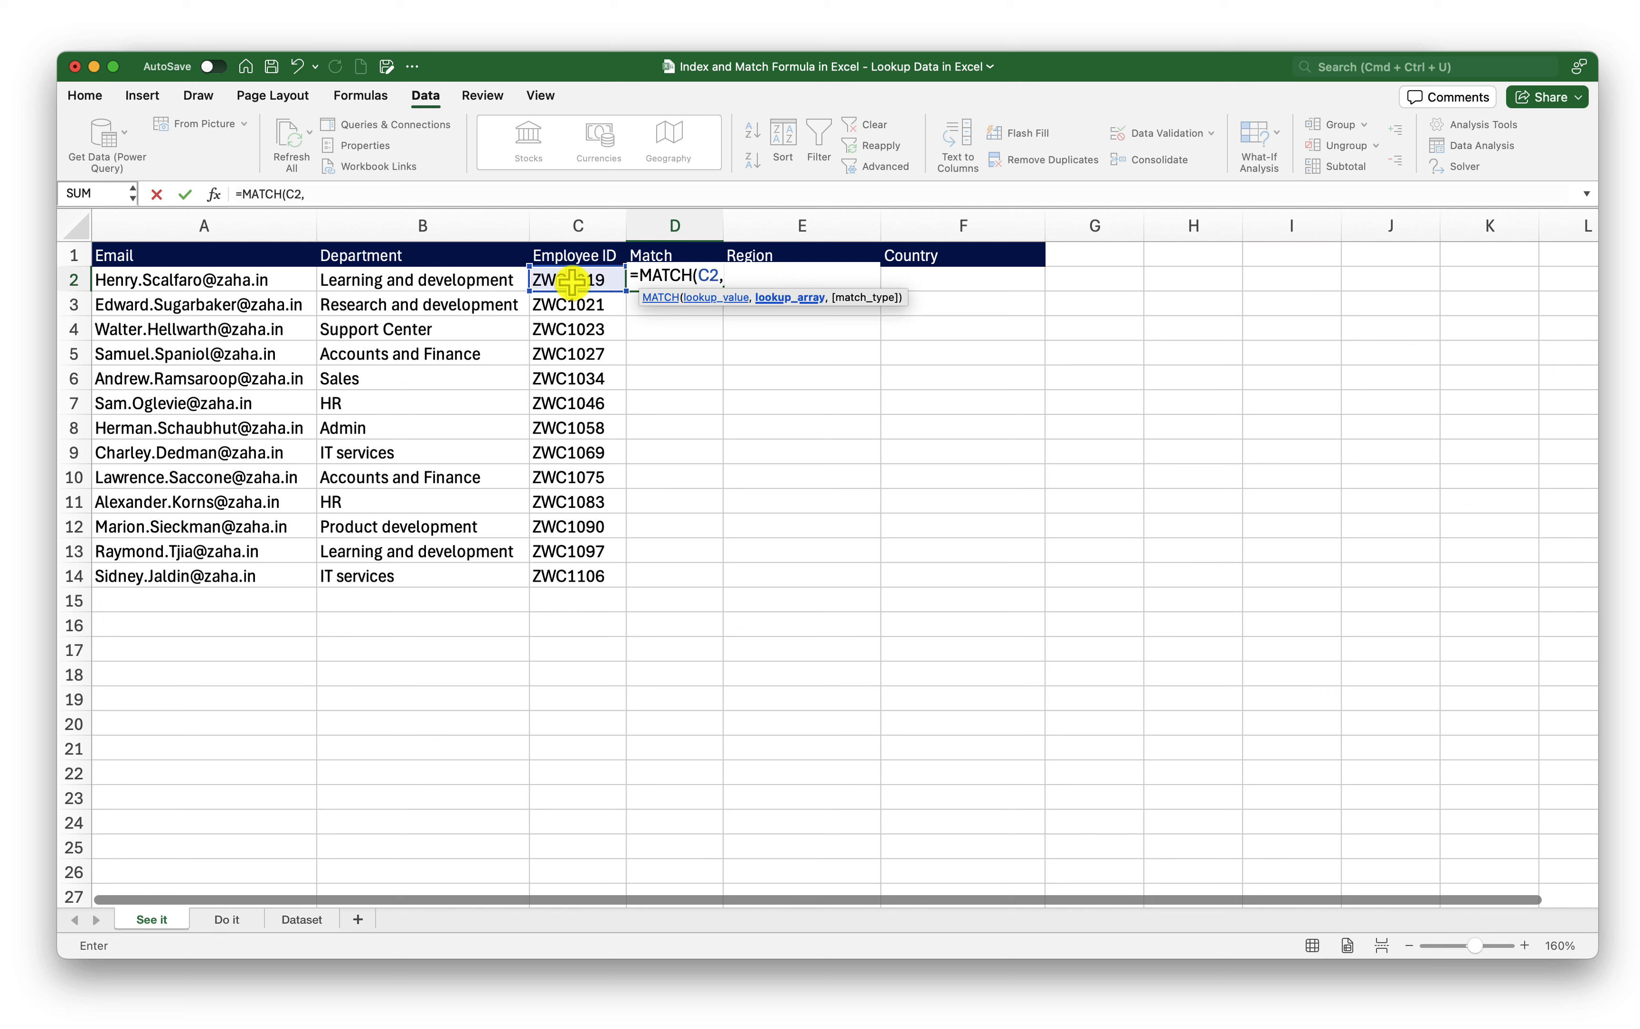
{"action": "left_click", "coordinate": [307, 920]}
{"action": "left_click", "coordinate": [1219, 230]}
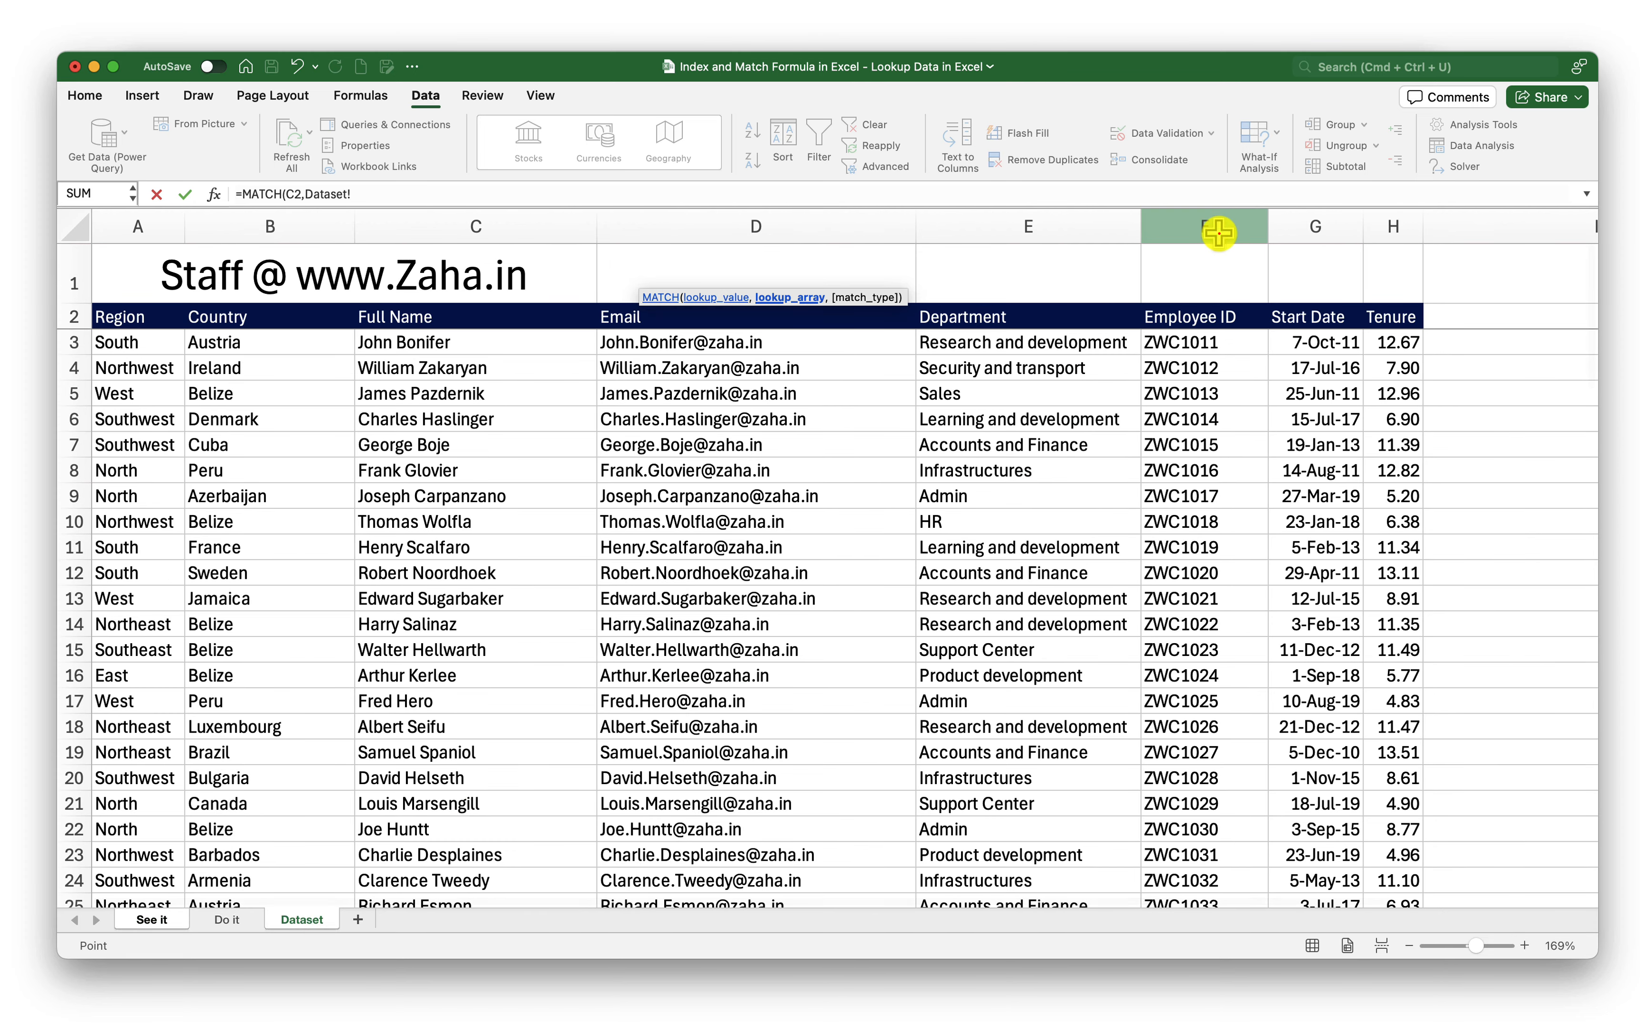
{"action": "type", "text": ","}
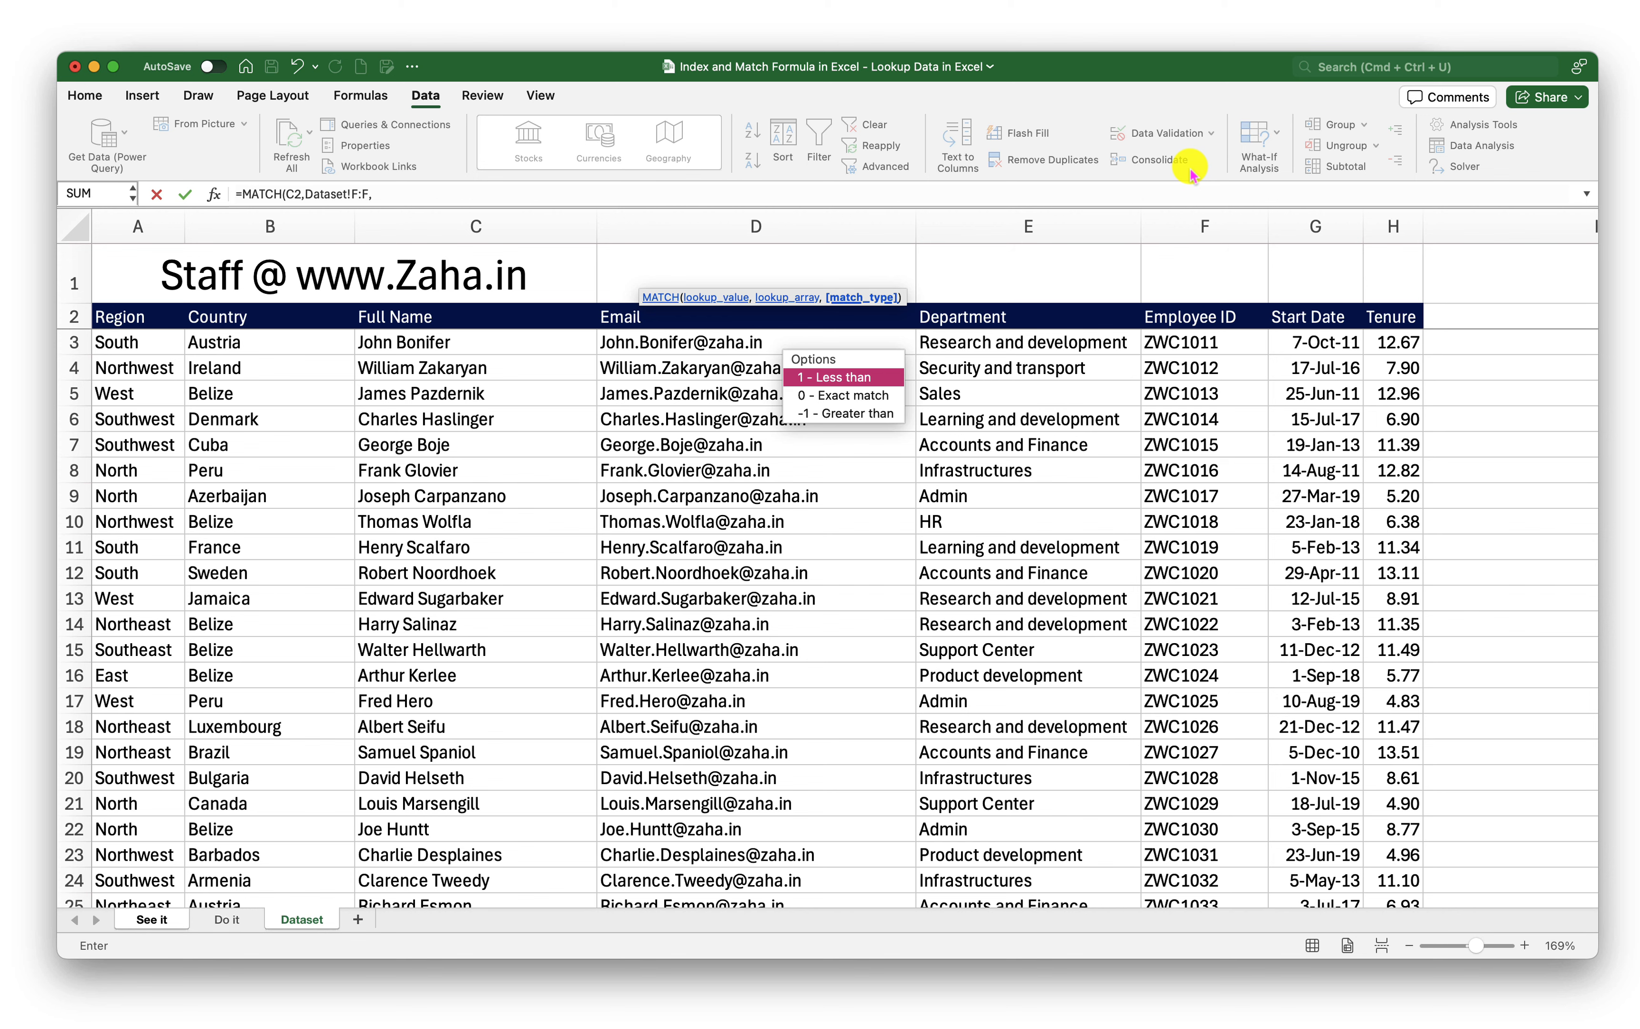
{"action": "left_click", "coordinate": [1044, 193]}
{"action": "type", "text": "0"}
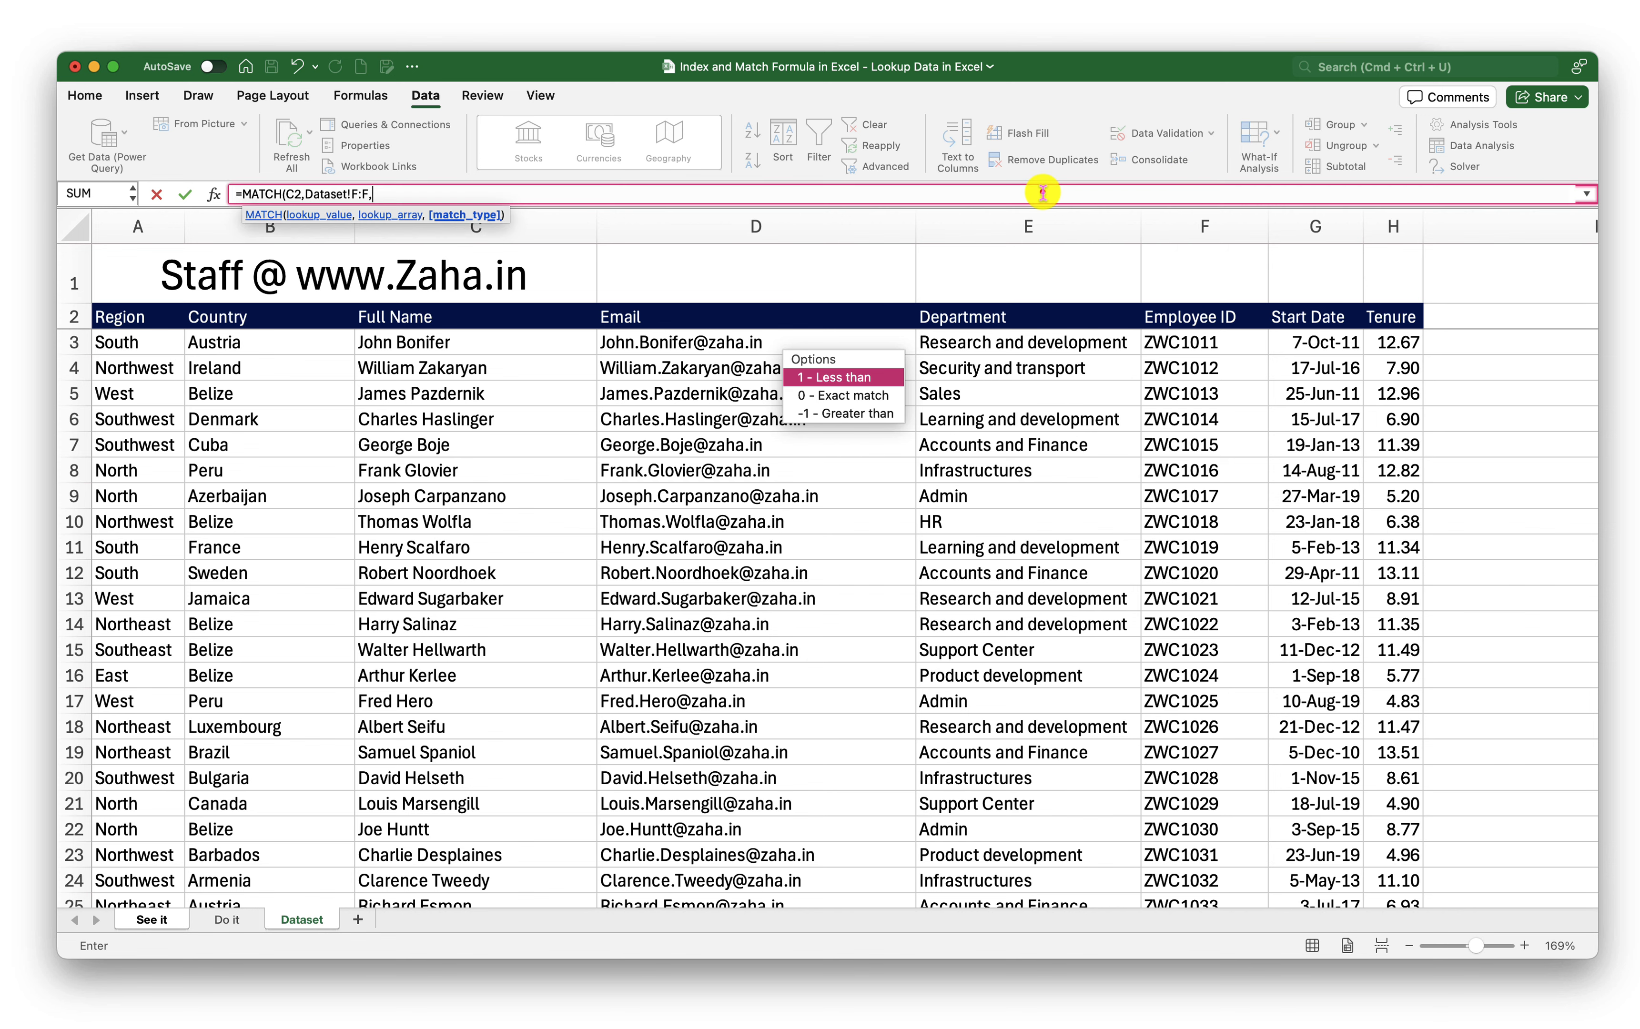
{"action": "type", "text": ")"}
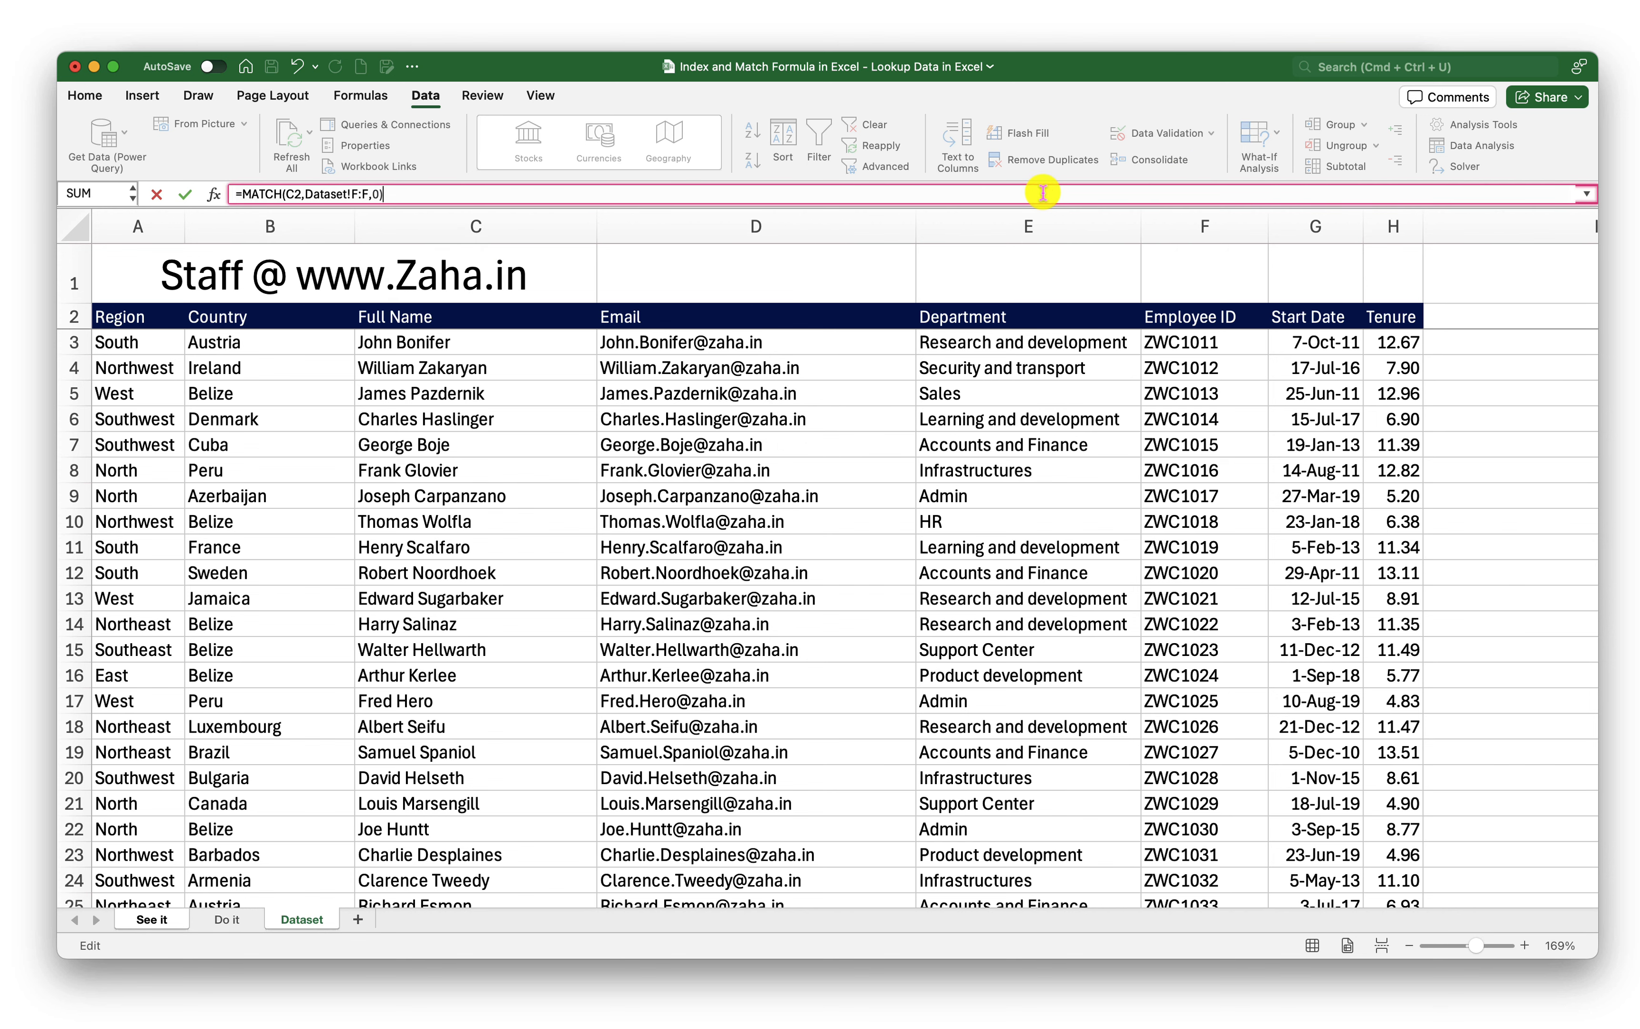
{"action": "key", "text": "Return"}
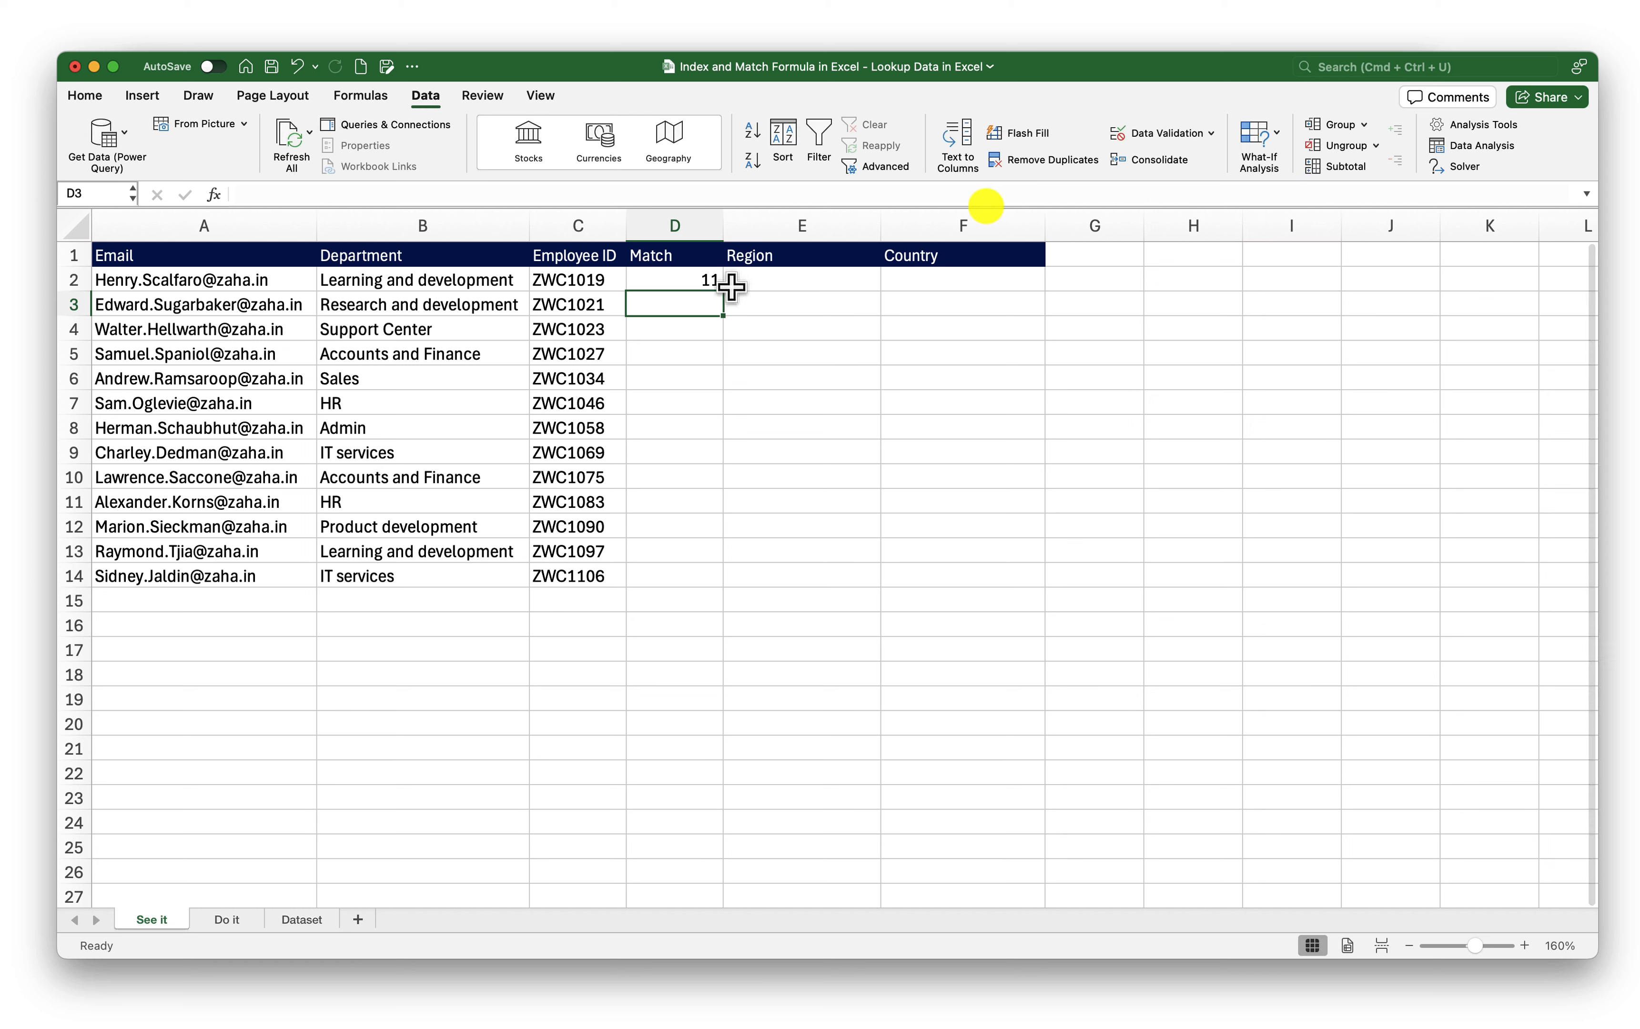
Check D2's result and copy the MATCH formula down to D14, inspecting D7
{"action": "left_click", "coordinate": [691, 281]}
{"action": "left_click", "coordinate": [560, 284]}
{"action": "left_click", "coordinate": [682, 285]}
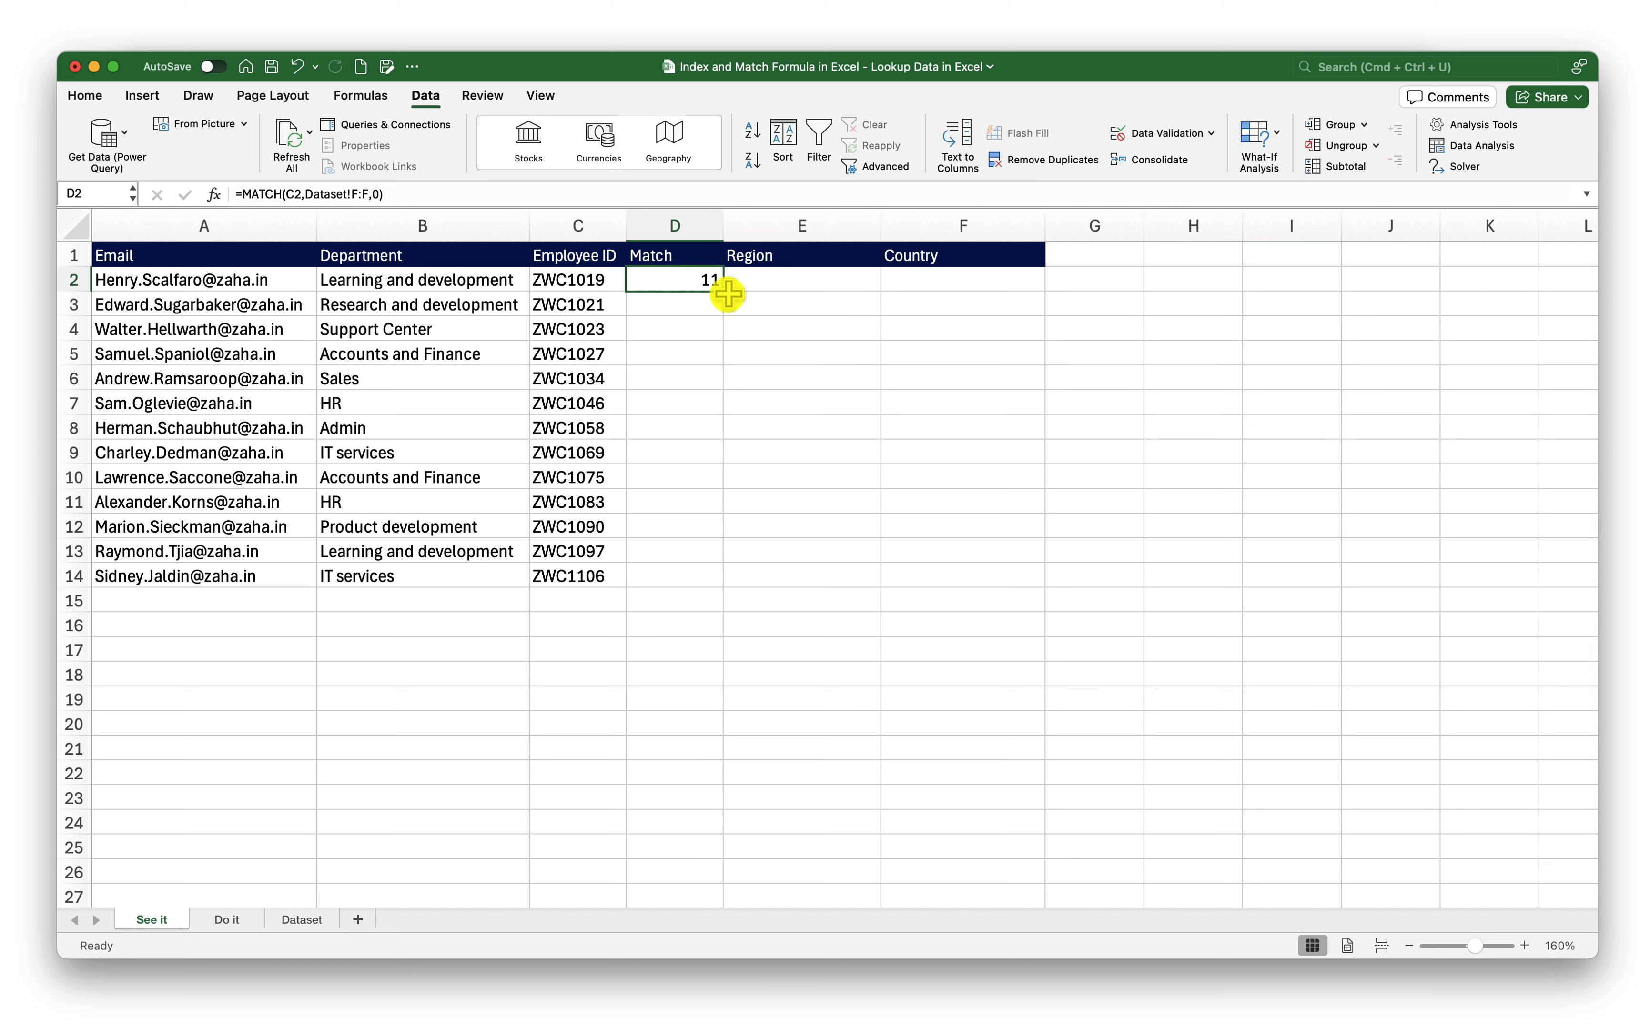
{"action": "left_click_drag", "start_coordinate": [728, 295], "coordinate": [704, 577]}
{"action": "left_click", "coordinate": [704, 284]}
{"action": "left_click", "coordinate": [661, 395]}
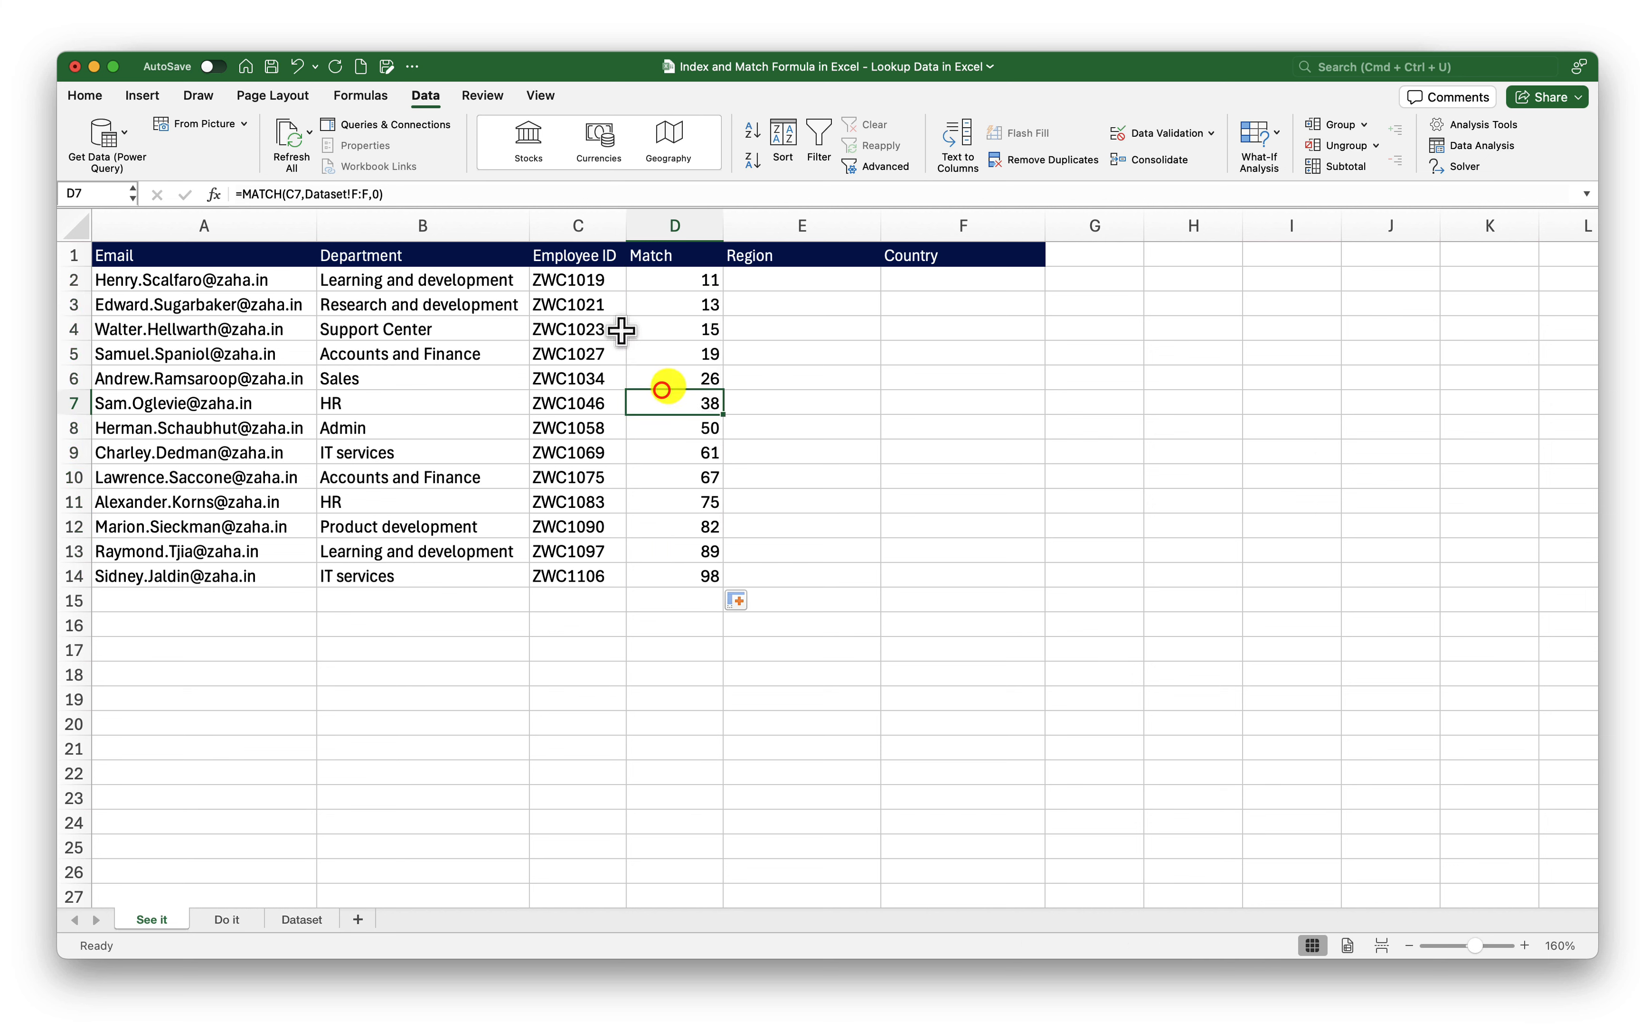
In E2 begin =INDEX with Dataset columns A:H as the table array
{"action": "left_click", "coordinate": [796, 304]}
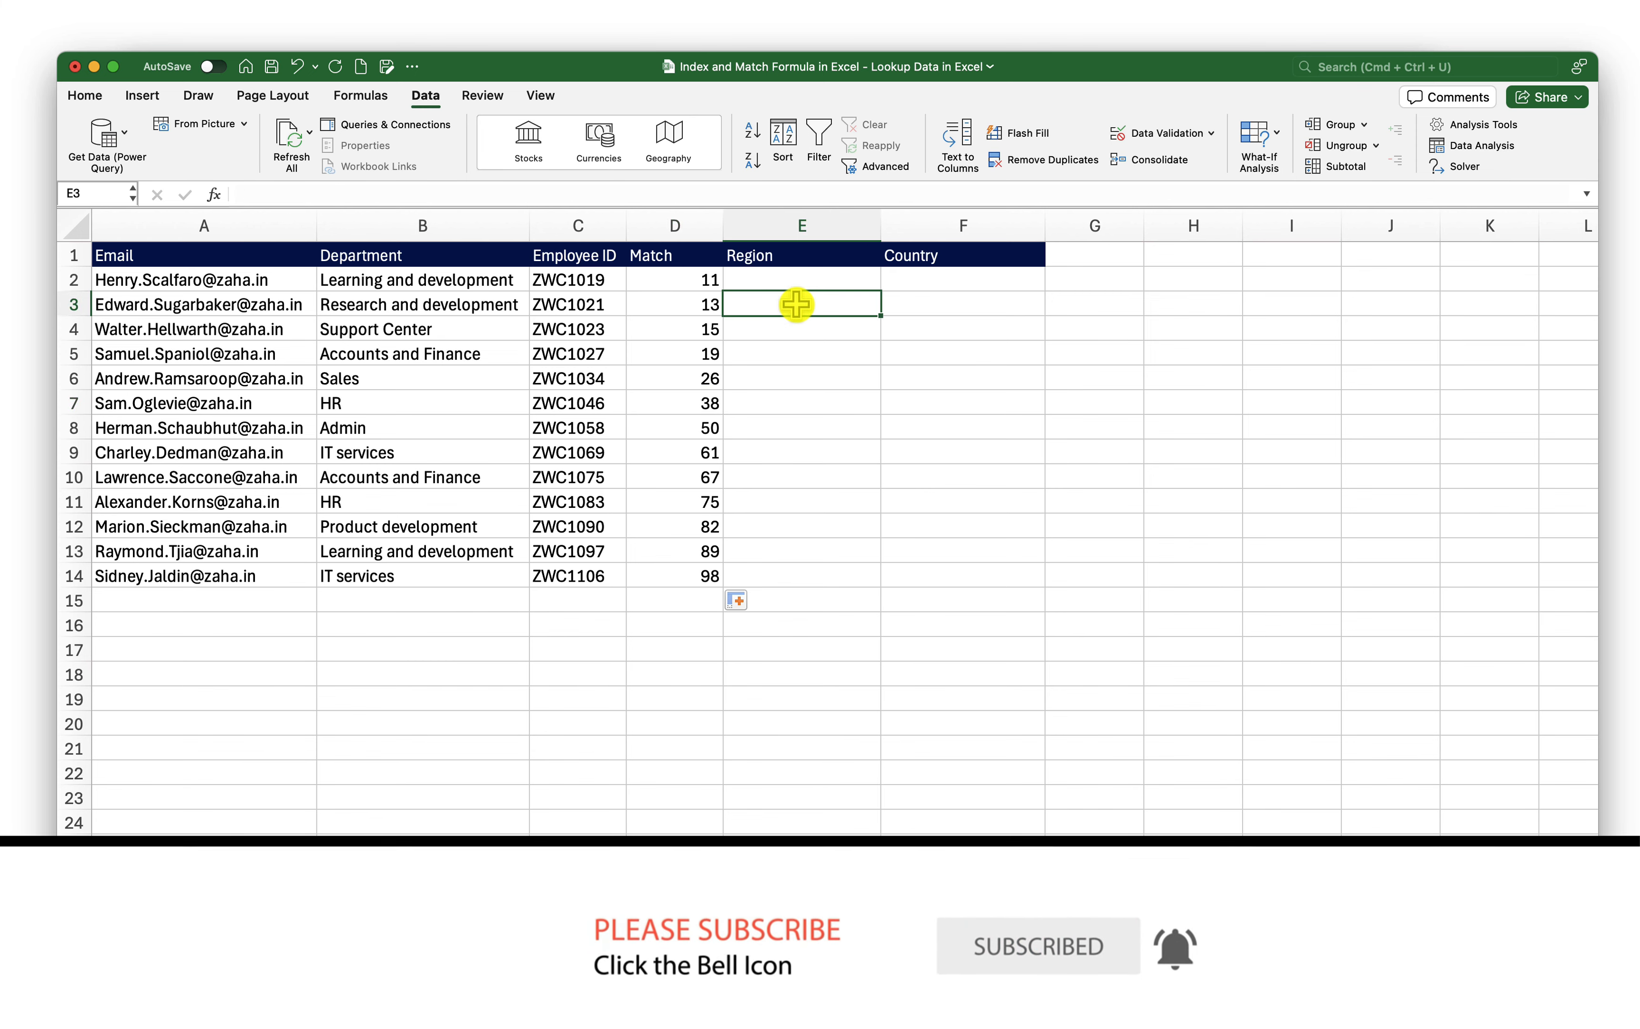
{"action": "left_click", "coordinate": [781, 262]}
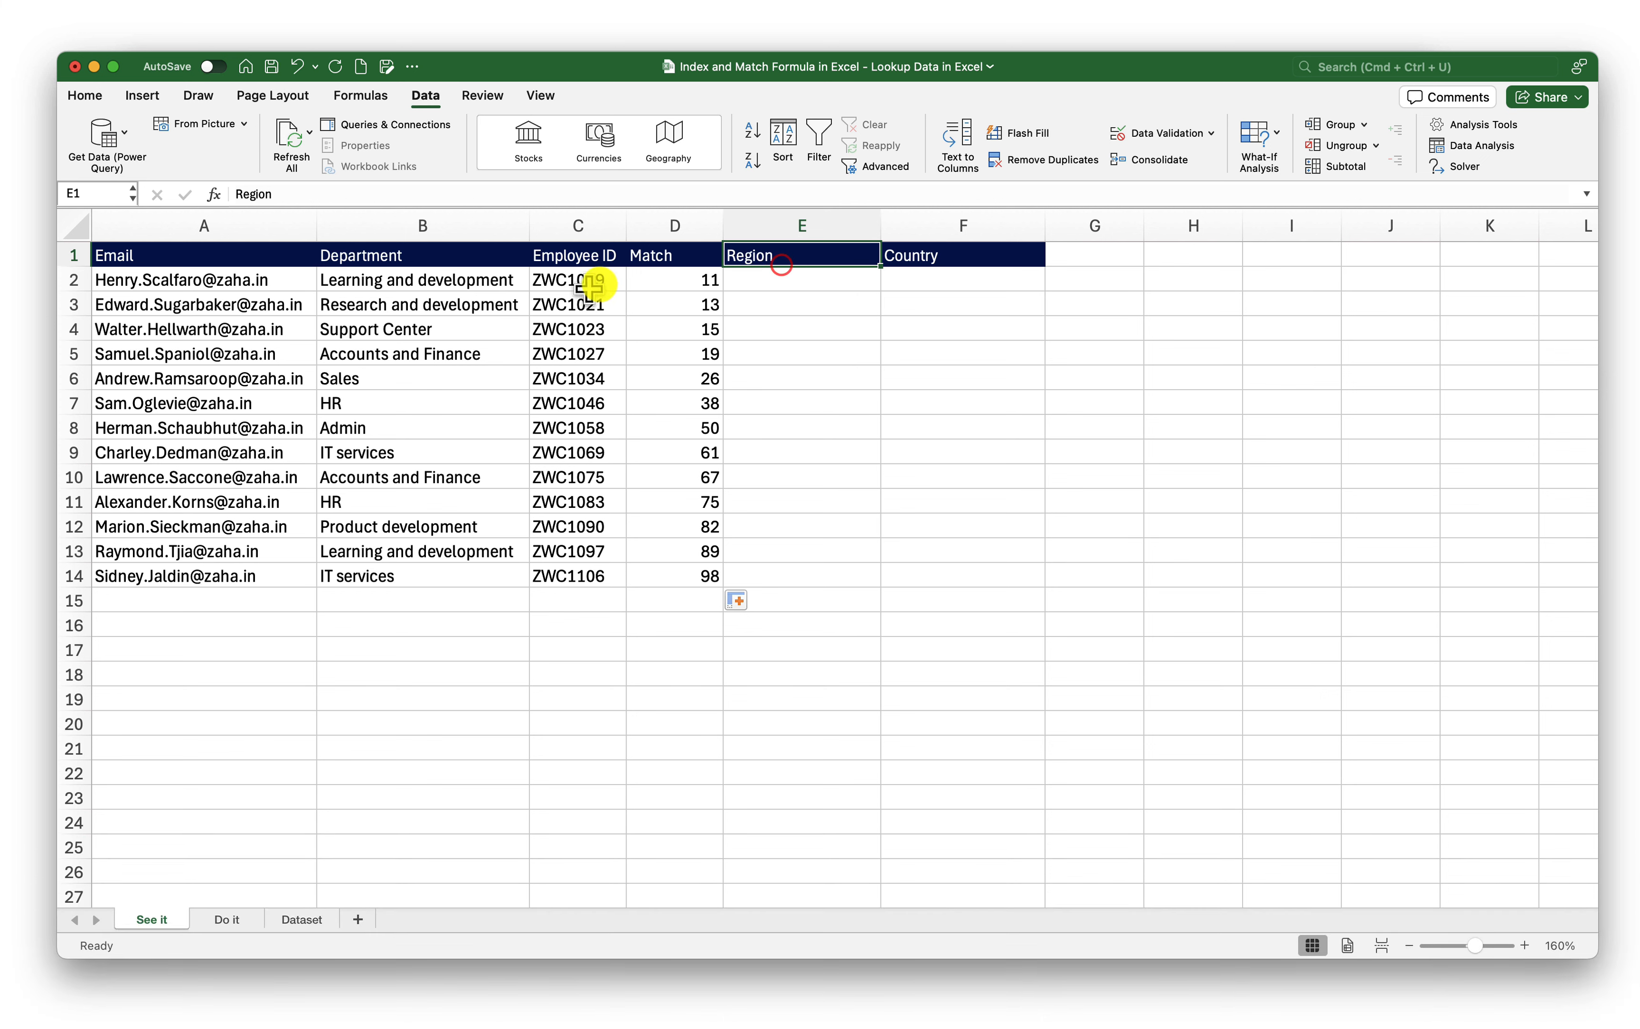
{"action": "left_click", "coordinate": [591, 286]}
{"action": "left_click", "coordinate": [824, 282]}
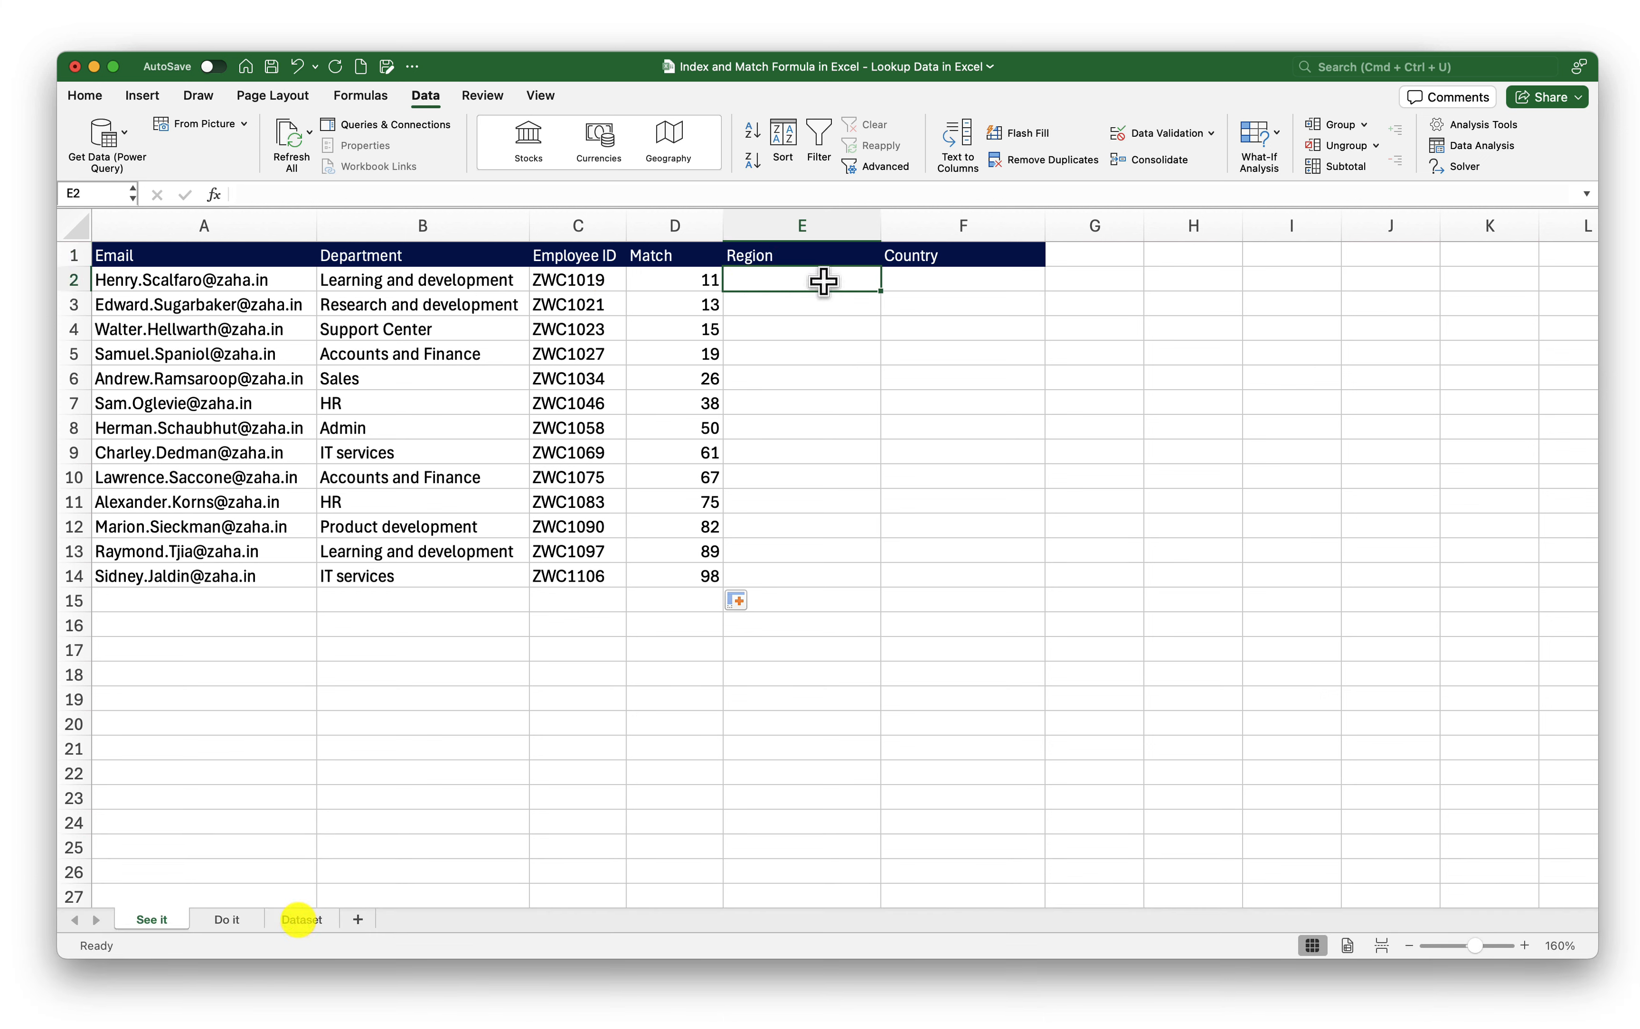
{"action": "type", "text": "=i"}
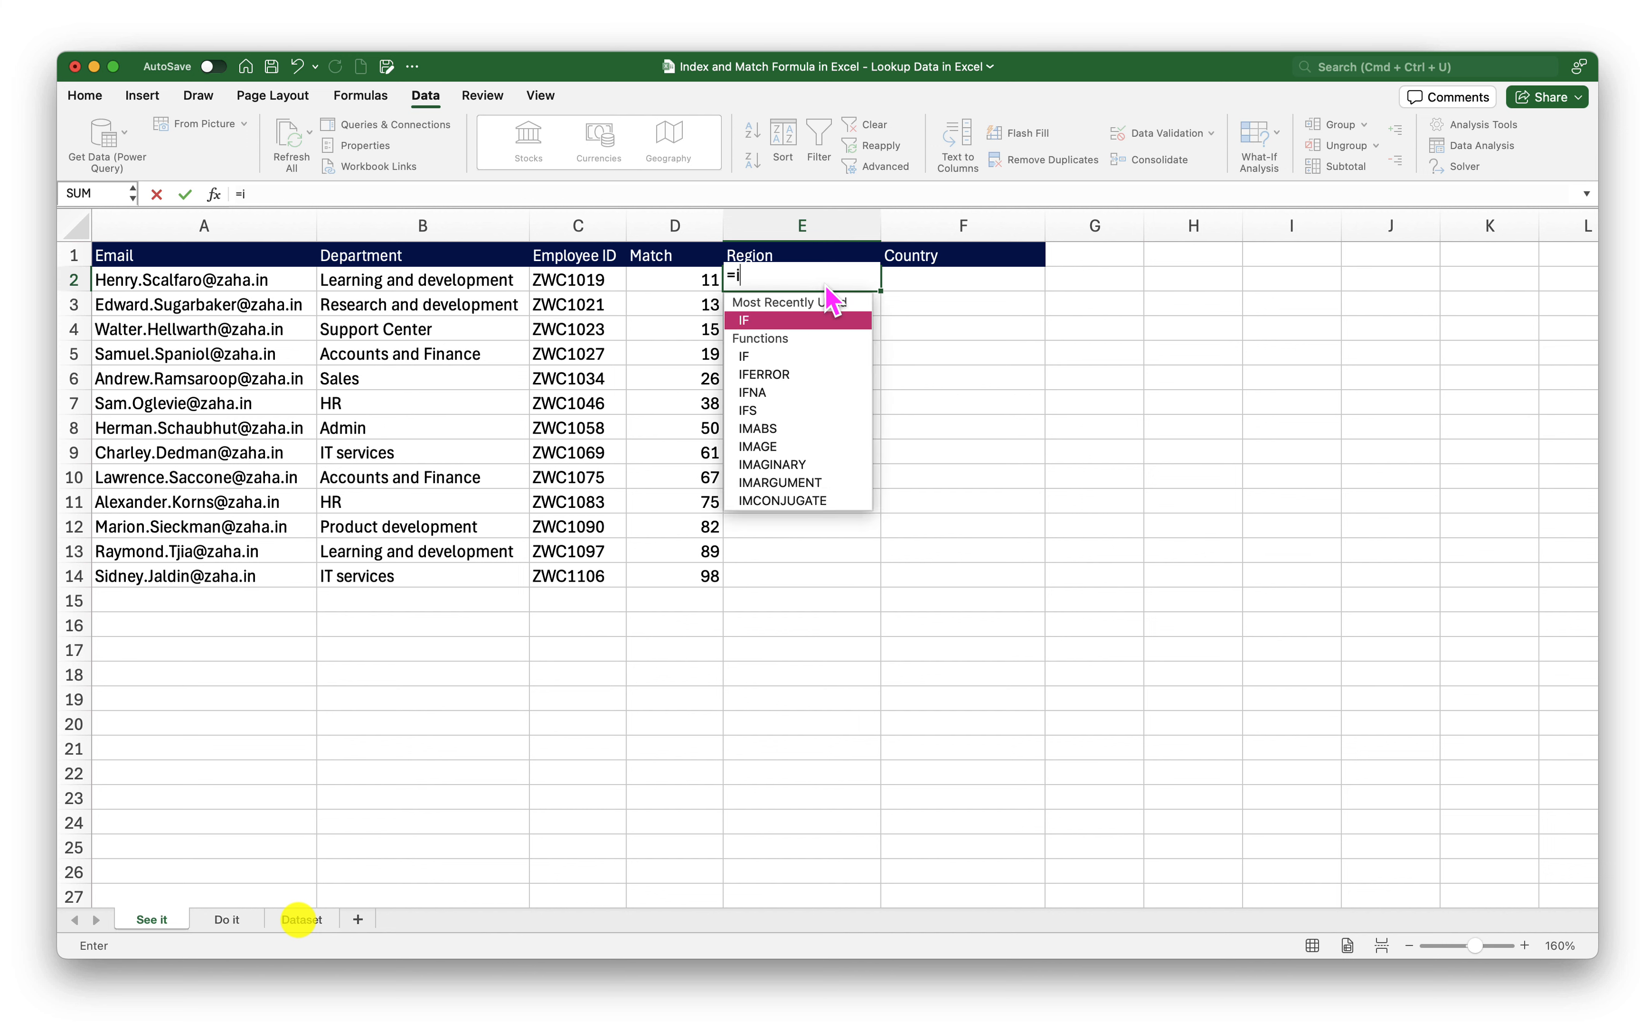
{"action": "type", "text": "nde"}
{"action": "key", "text": "Tab"}
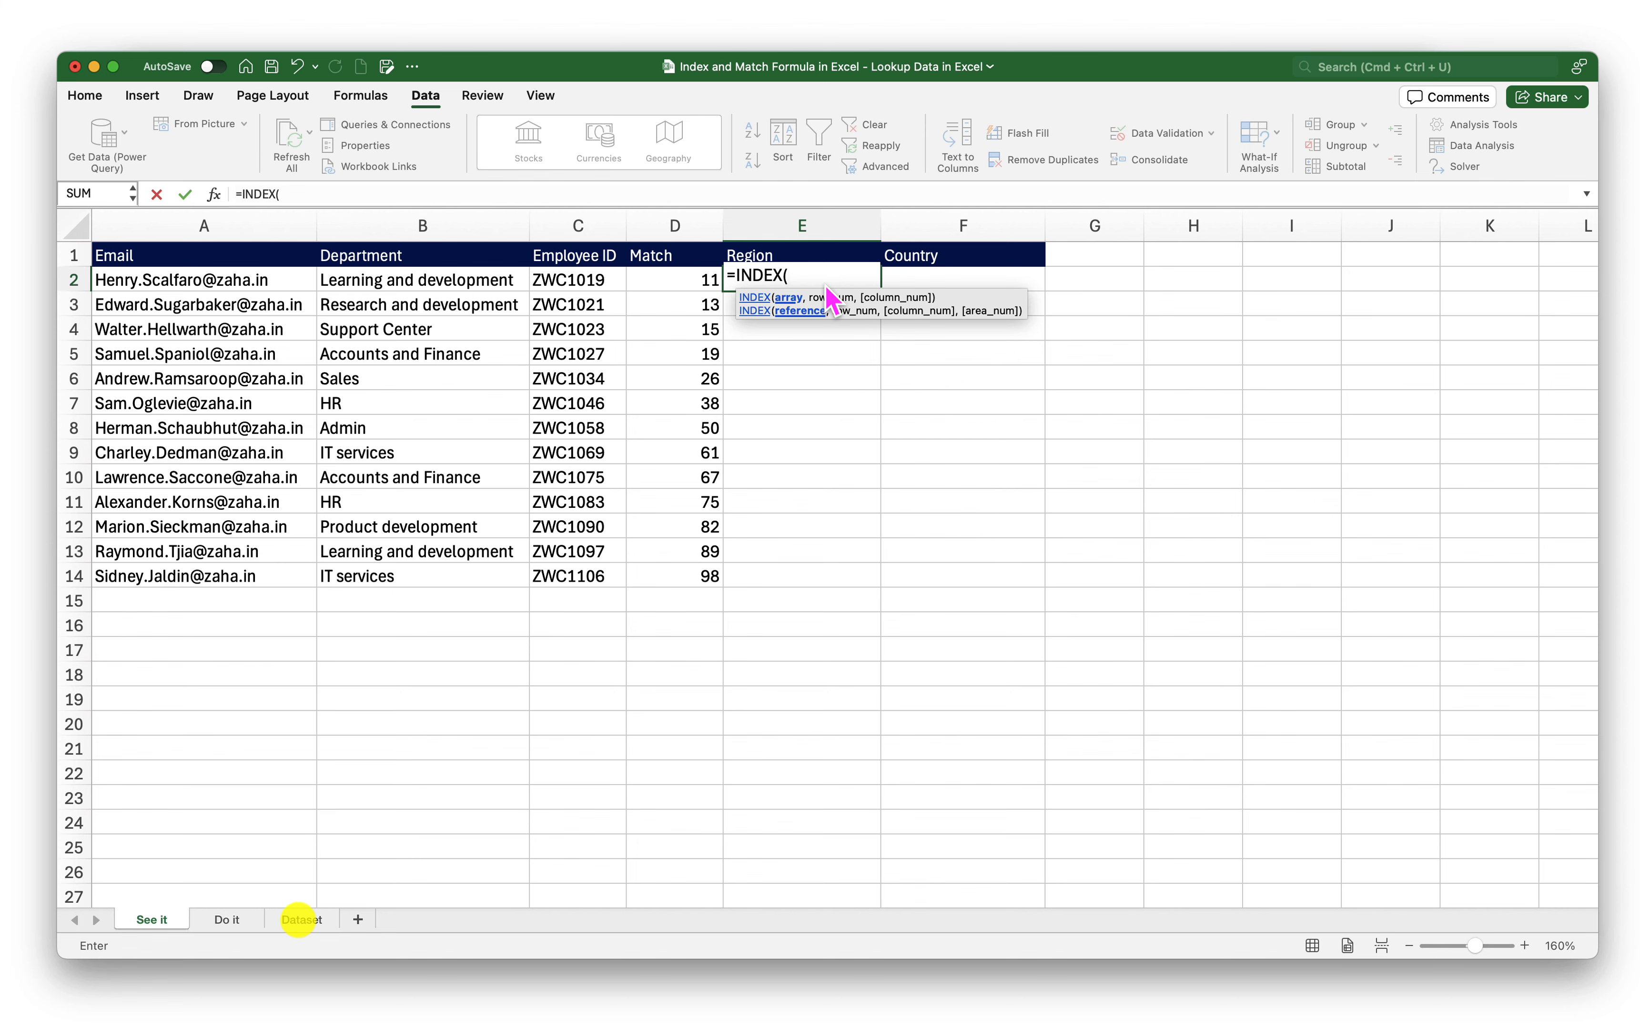
{"action": "left_click", "coordinate": [301, 919]}
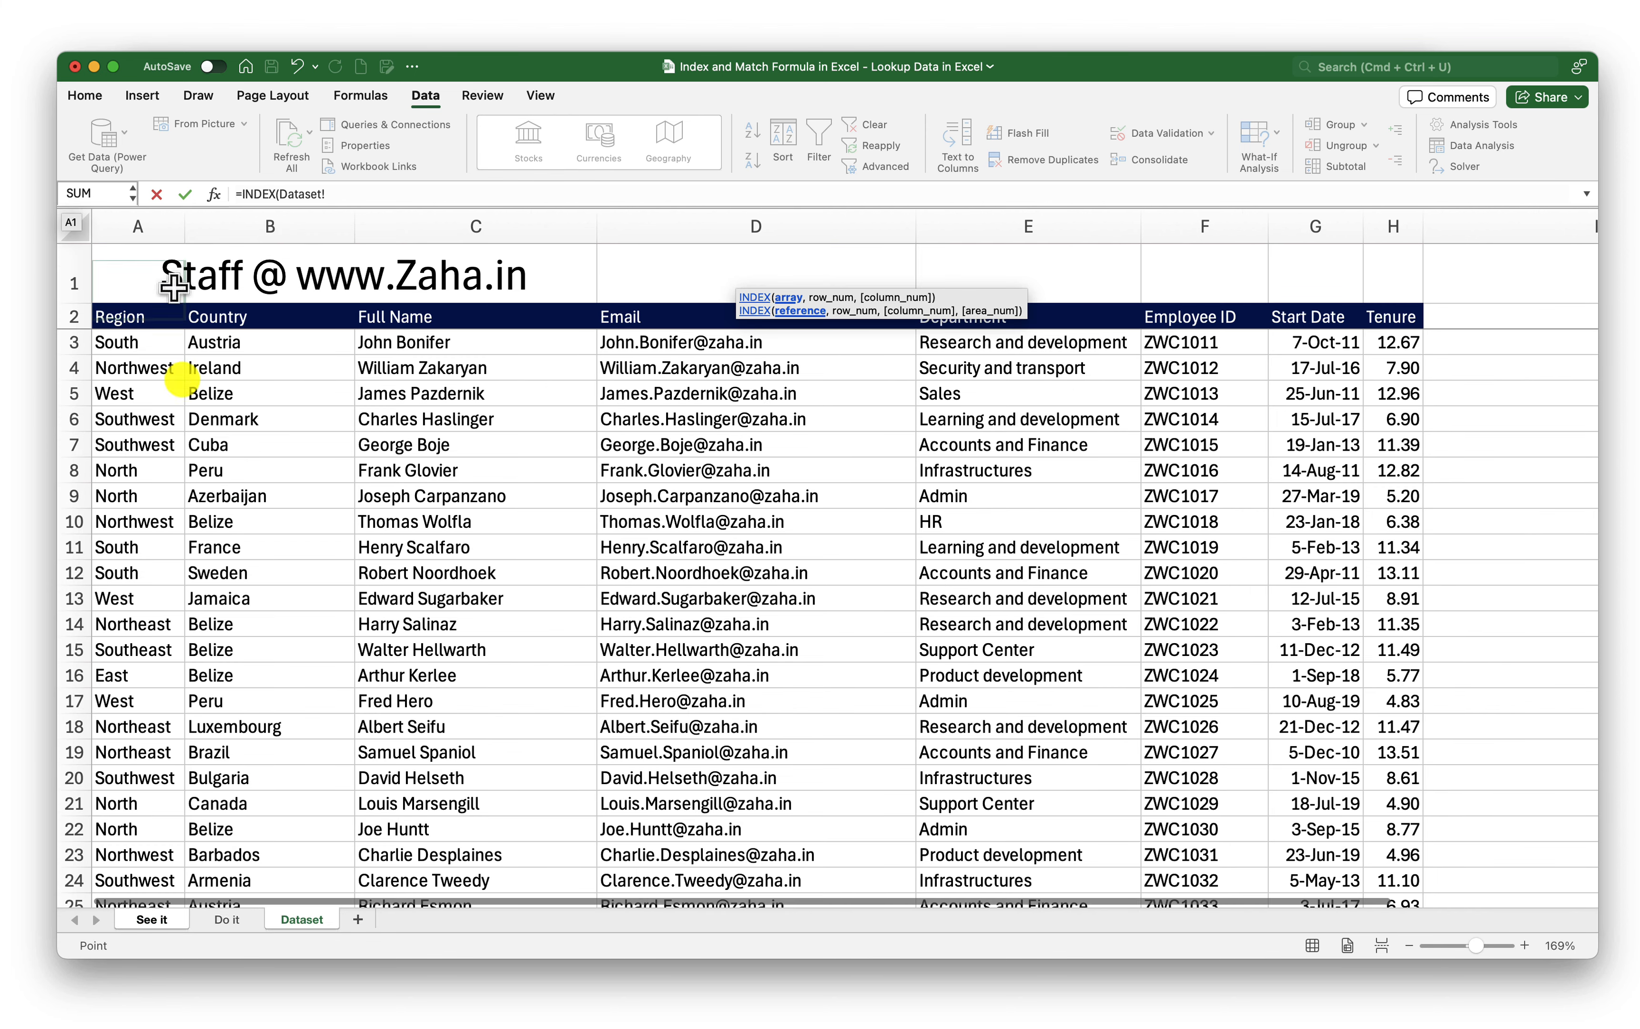
{"action": "left_click_drag", "start_coordinate": [148, 224], "coordinate": [1386, 225]}
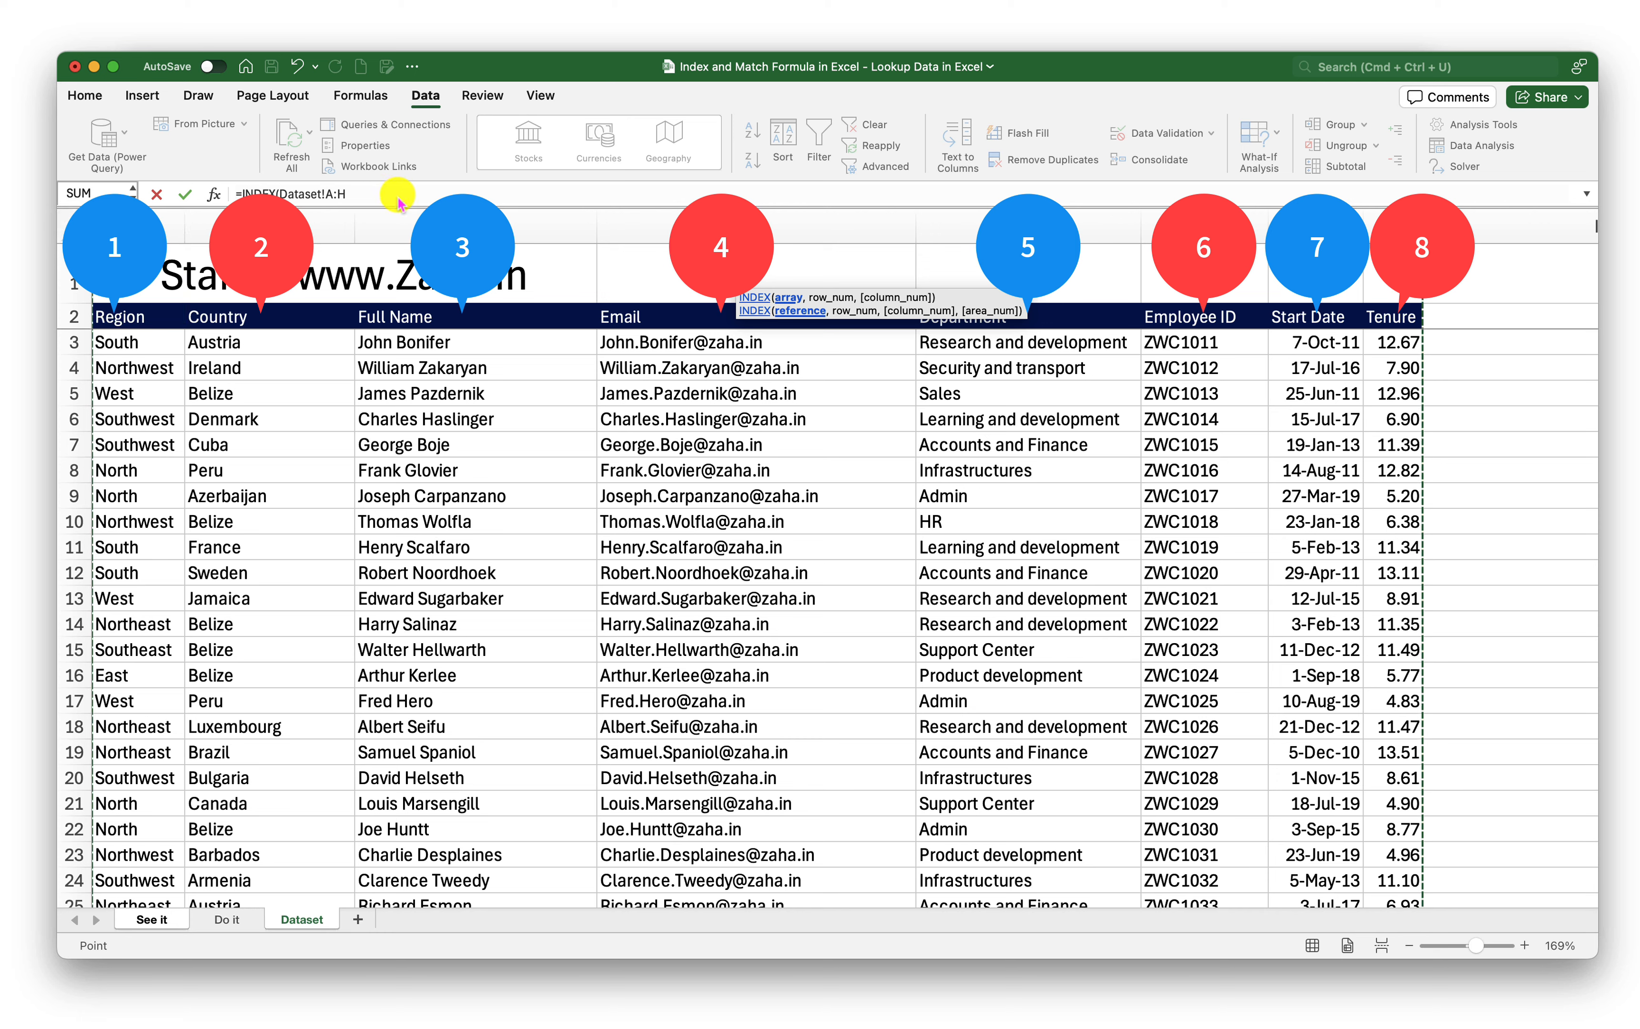
{"action": "left_click", "coordinate": [403, 195]}
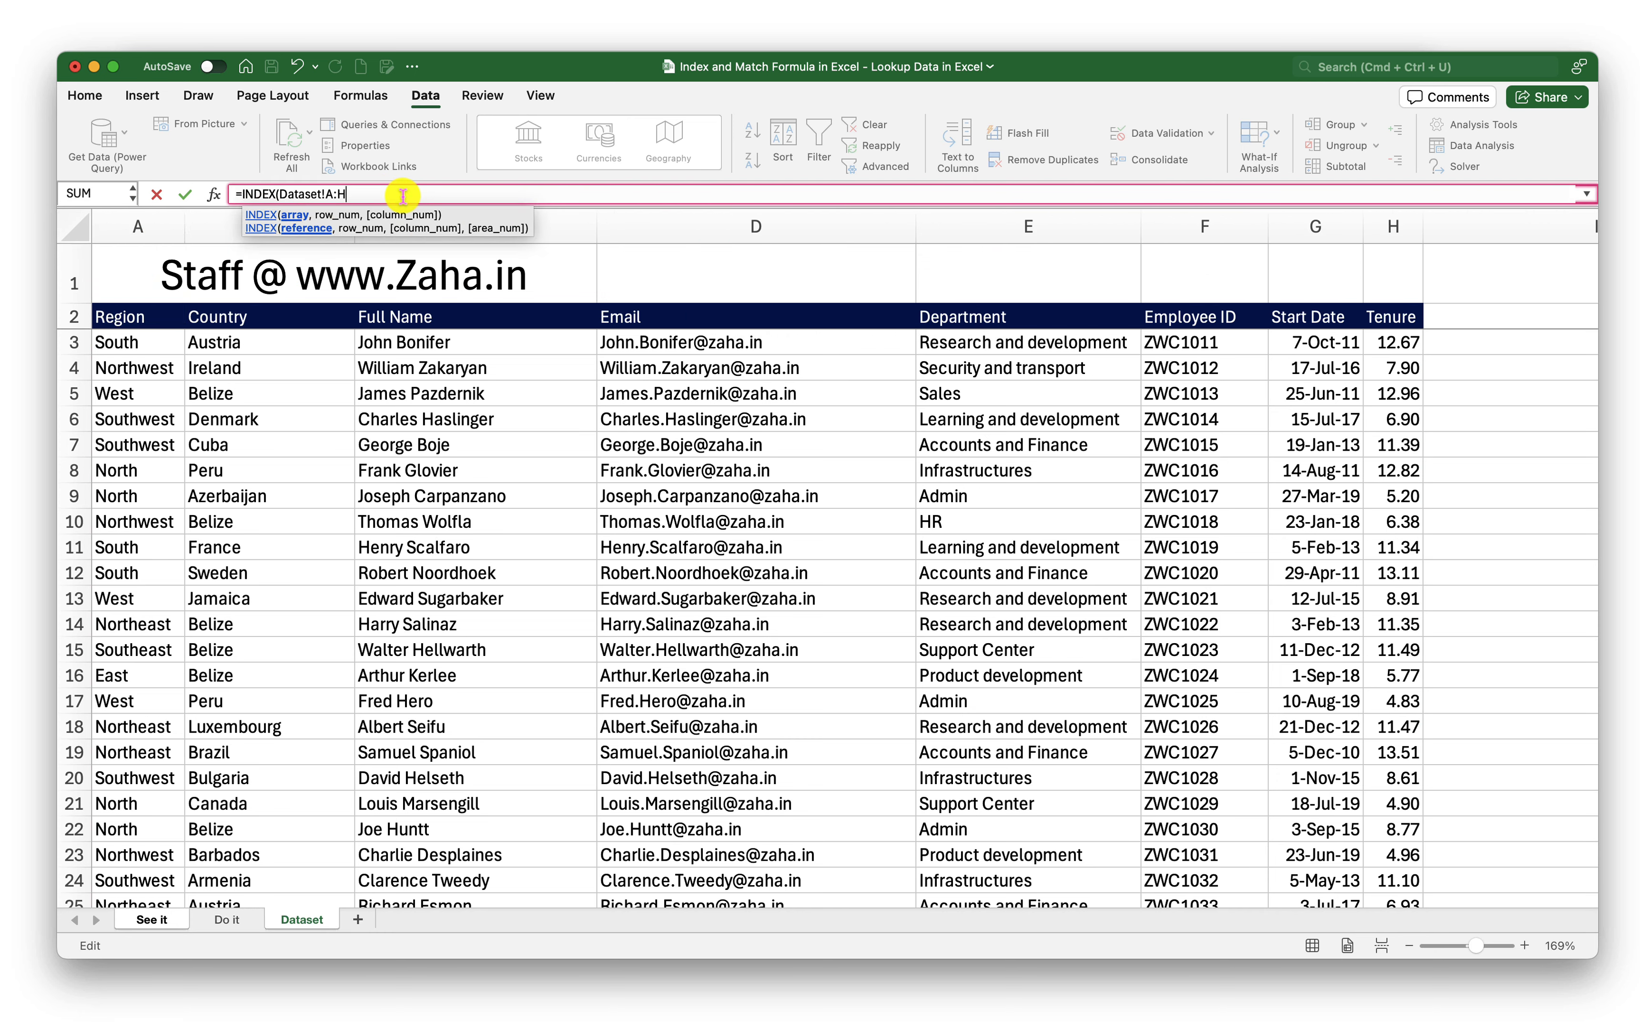
{"action": "type", "text": ","}
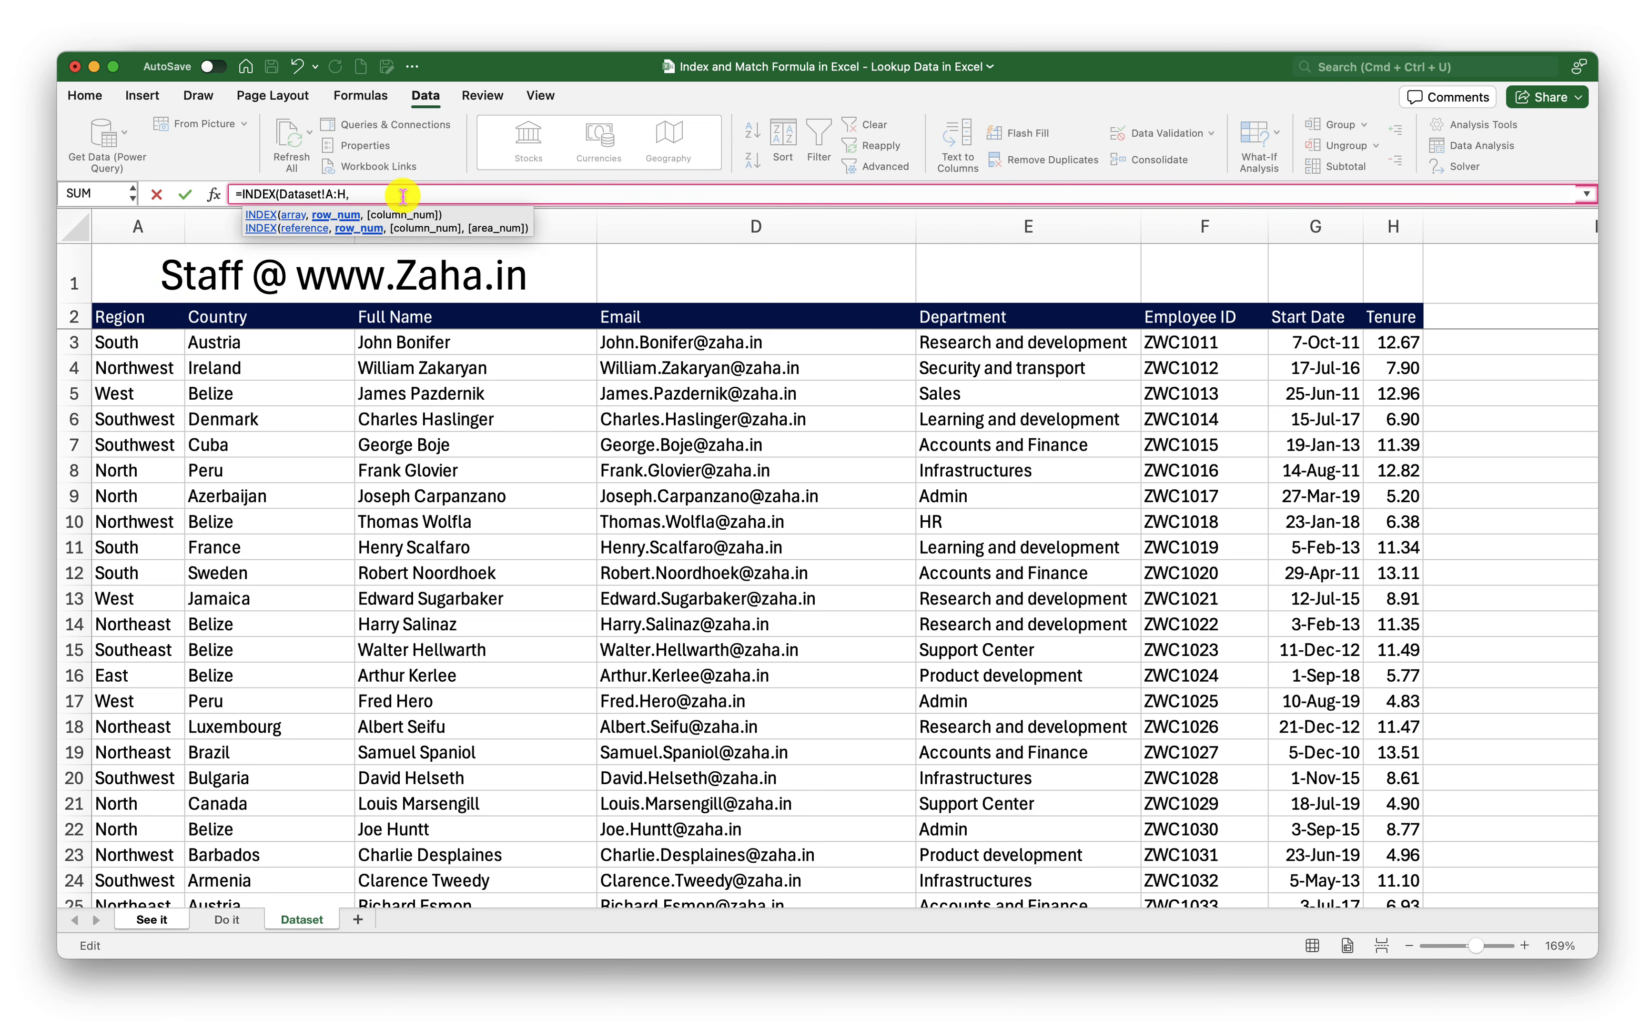
Finish the INDEX with row 'See it'!D2 and column 1, returning South
{"action": "left_click", "coordinate": [151, 920]}
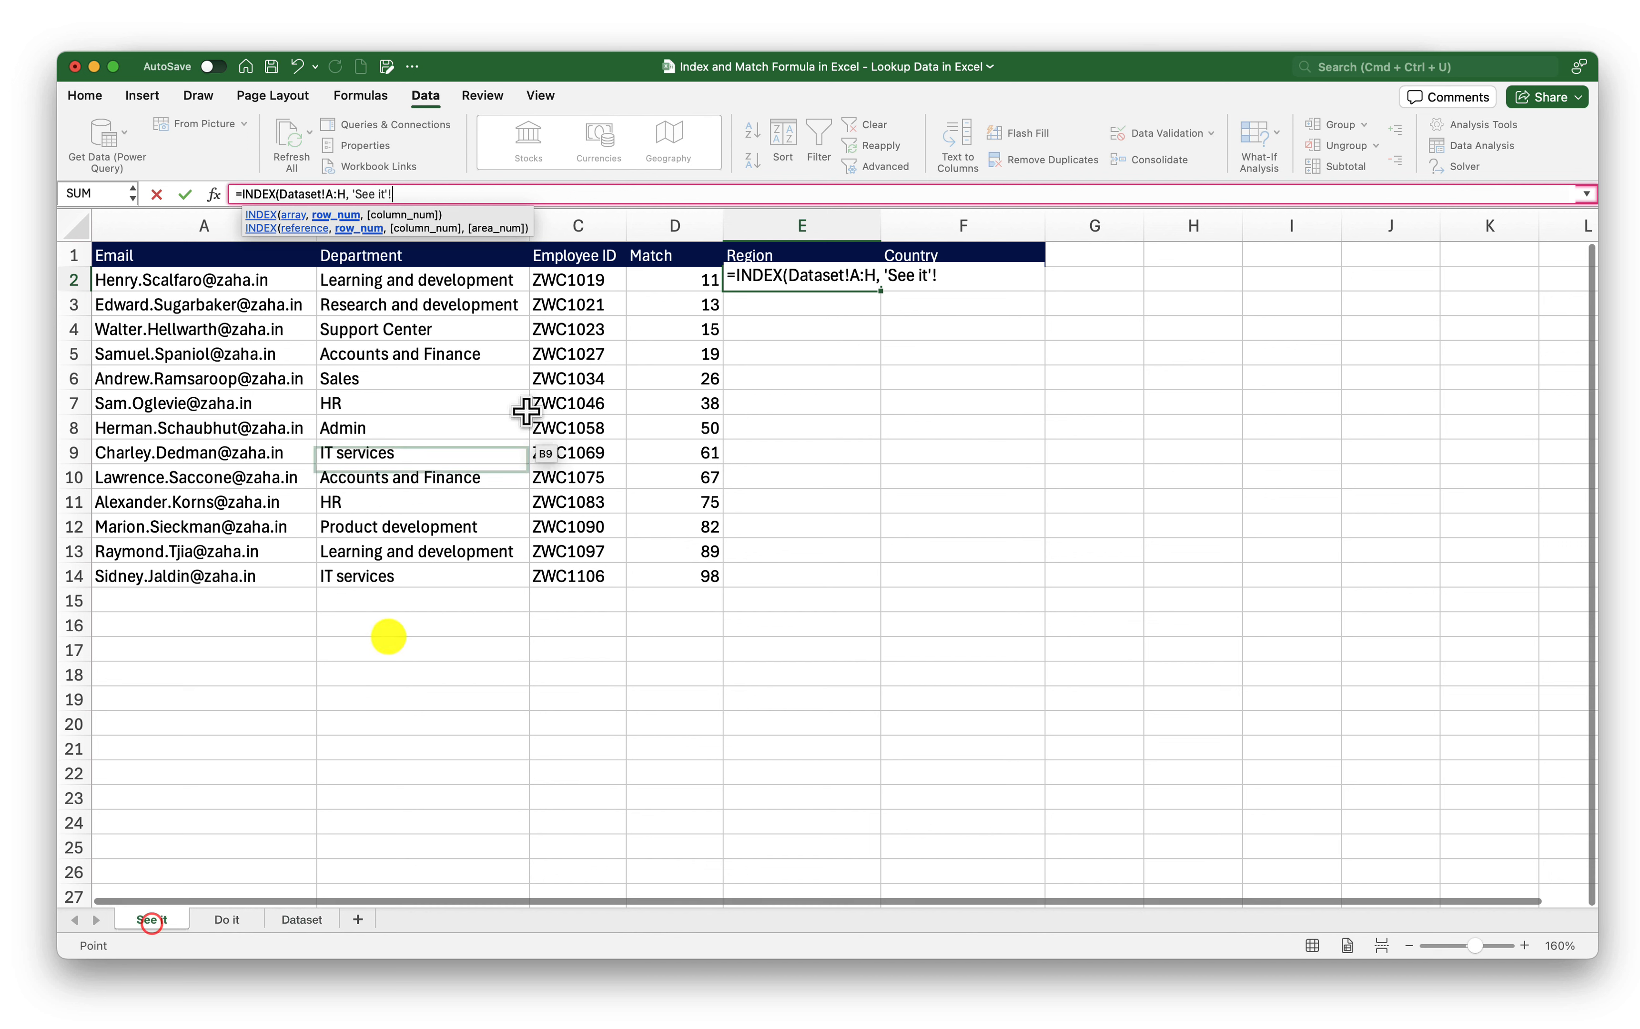
{"action": "left_click", "coordinate": [678, 283]}
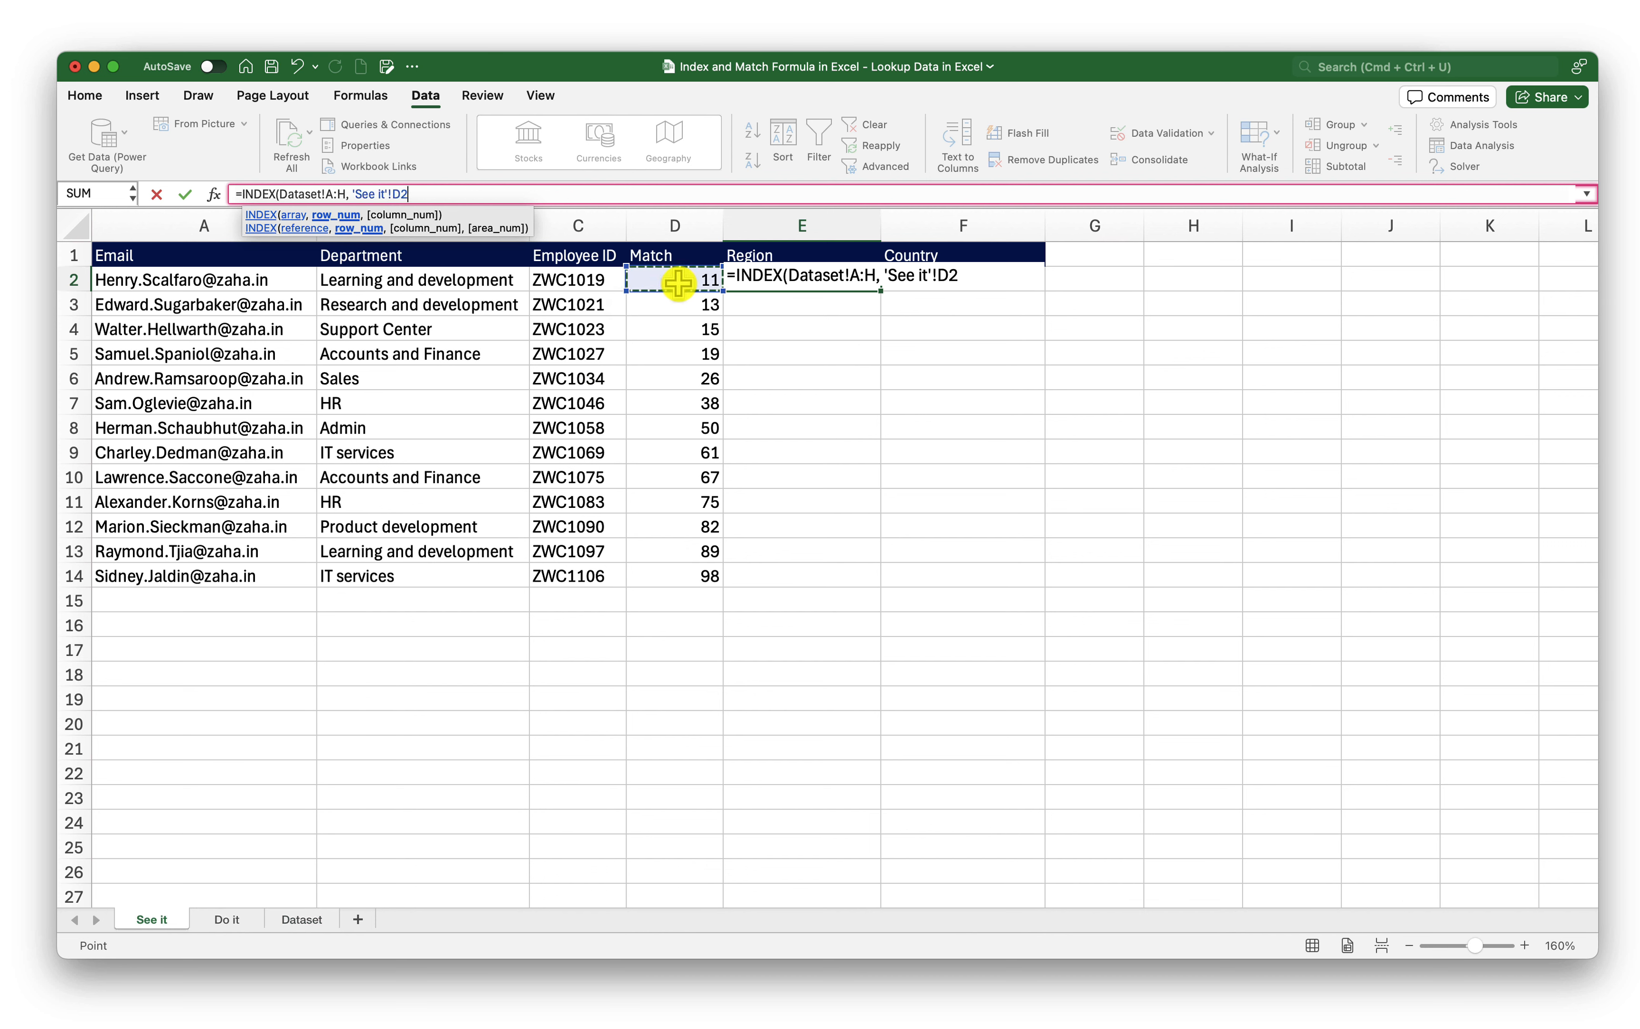
{"action": "type", "text": ","}
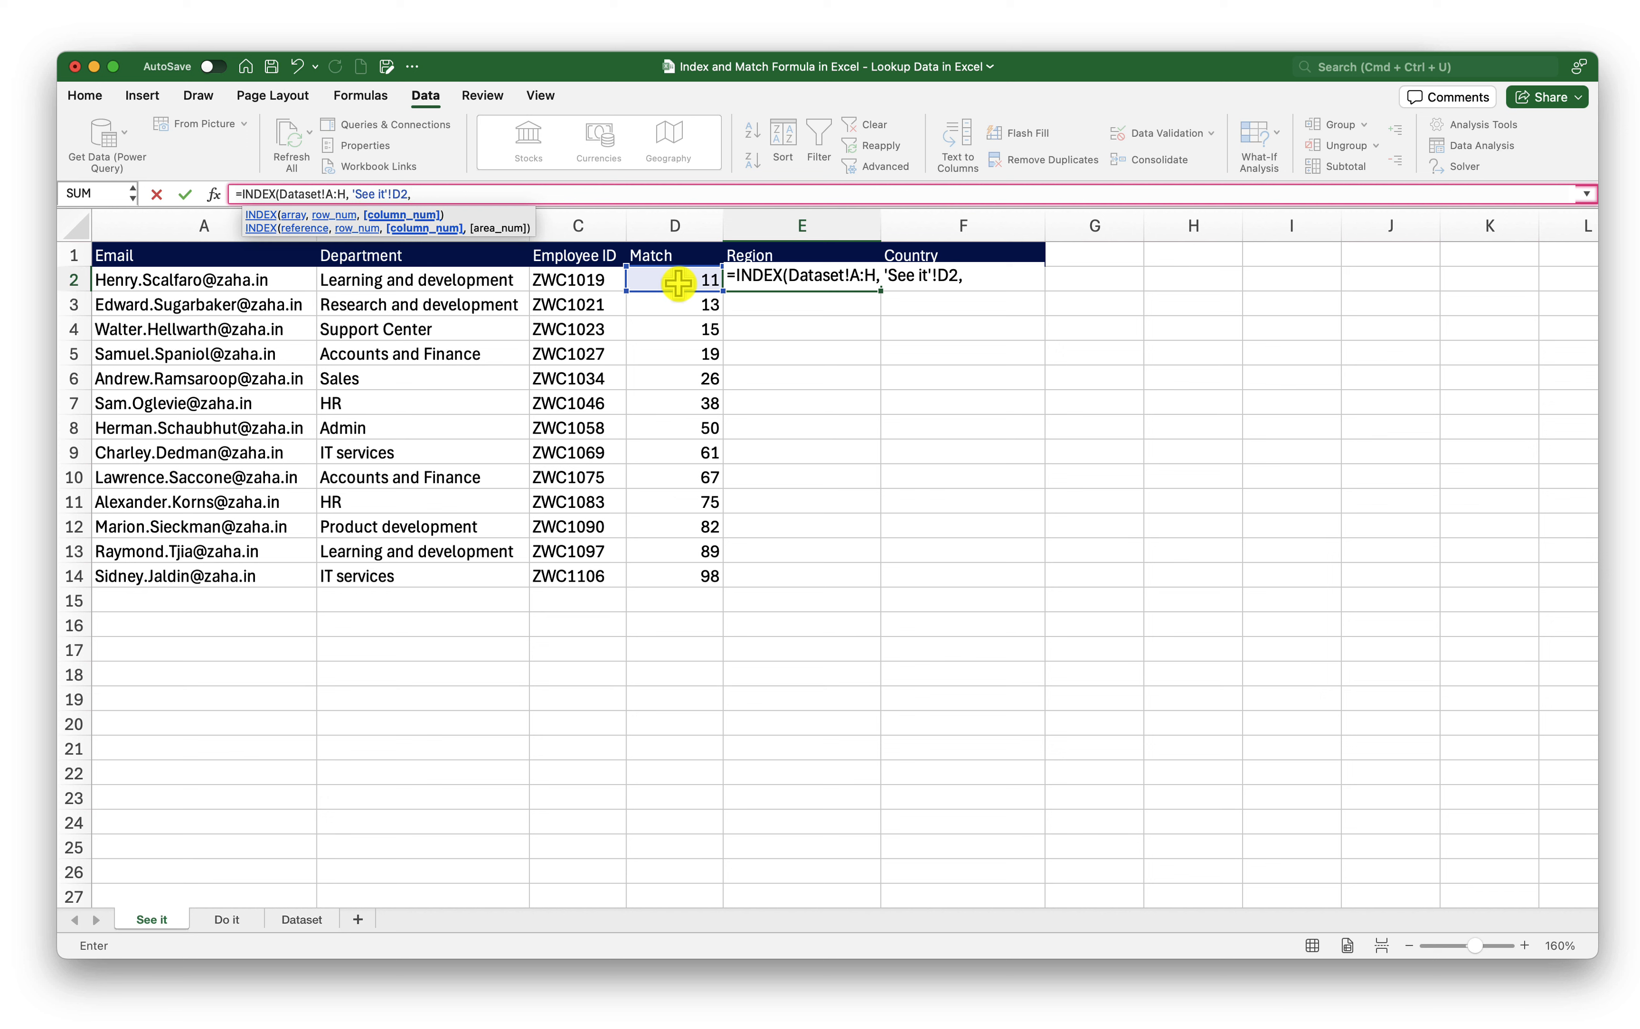
{"action": "type", "text": "1)"}
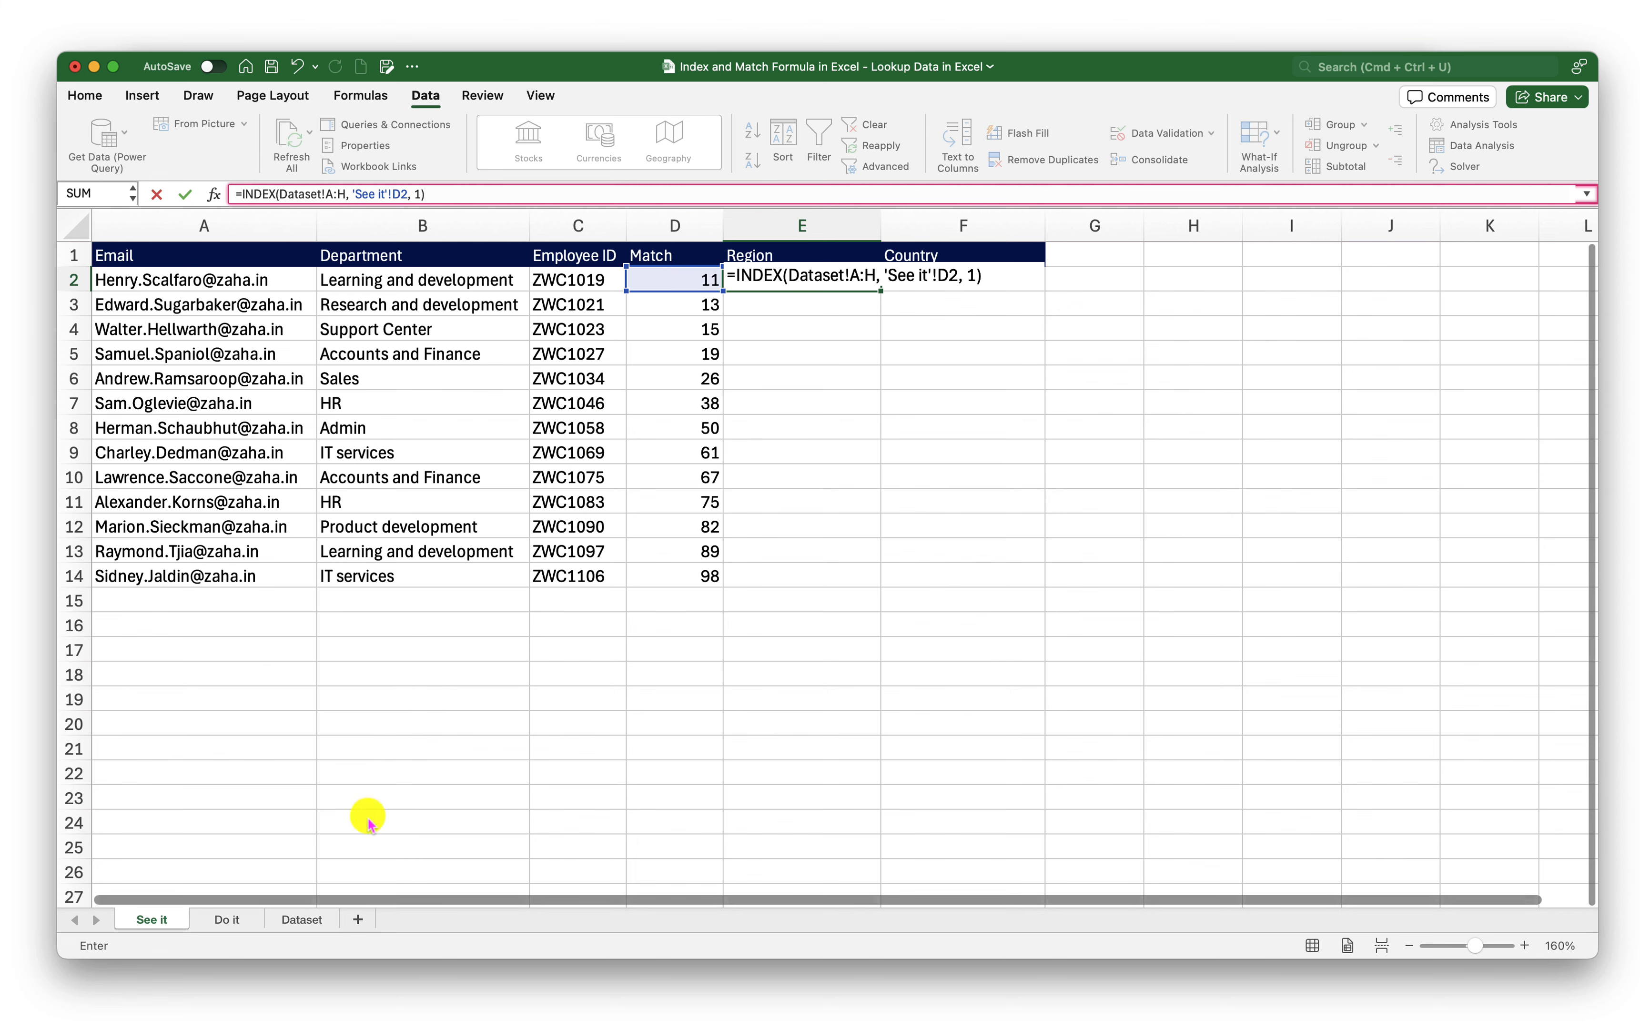
{"action": "left_click", "coordinate": [303, 919]}
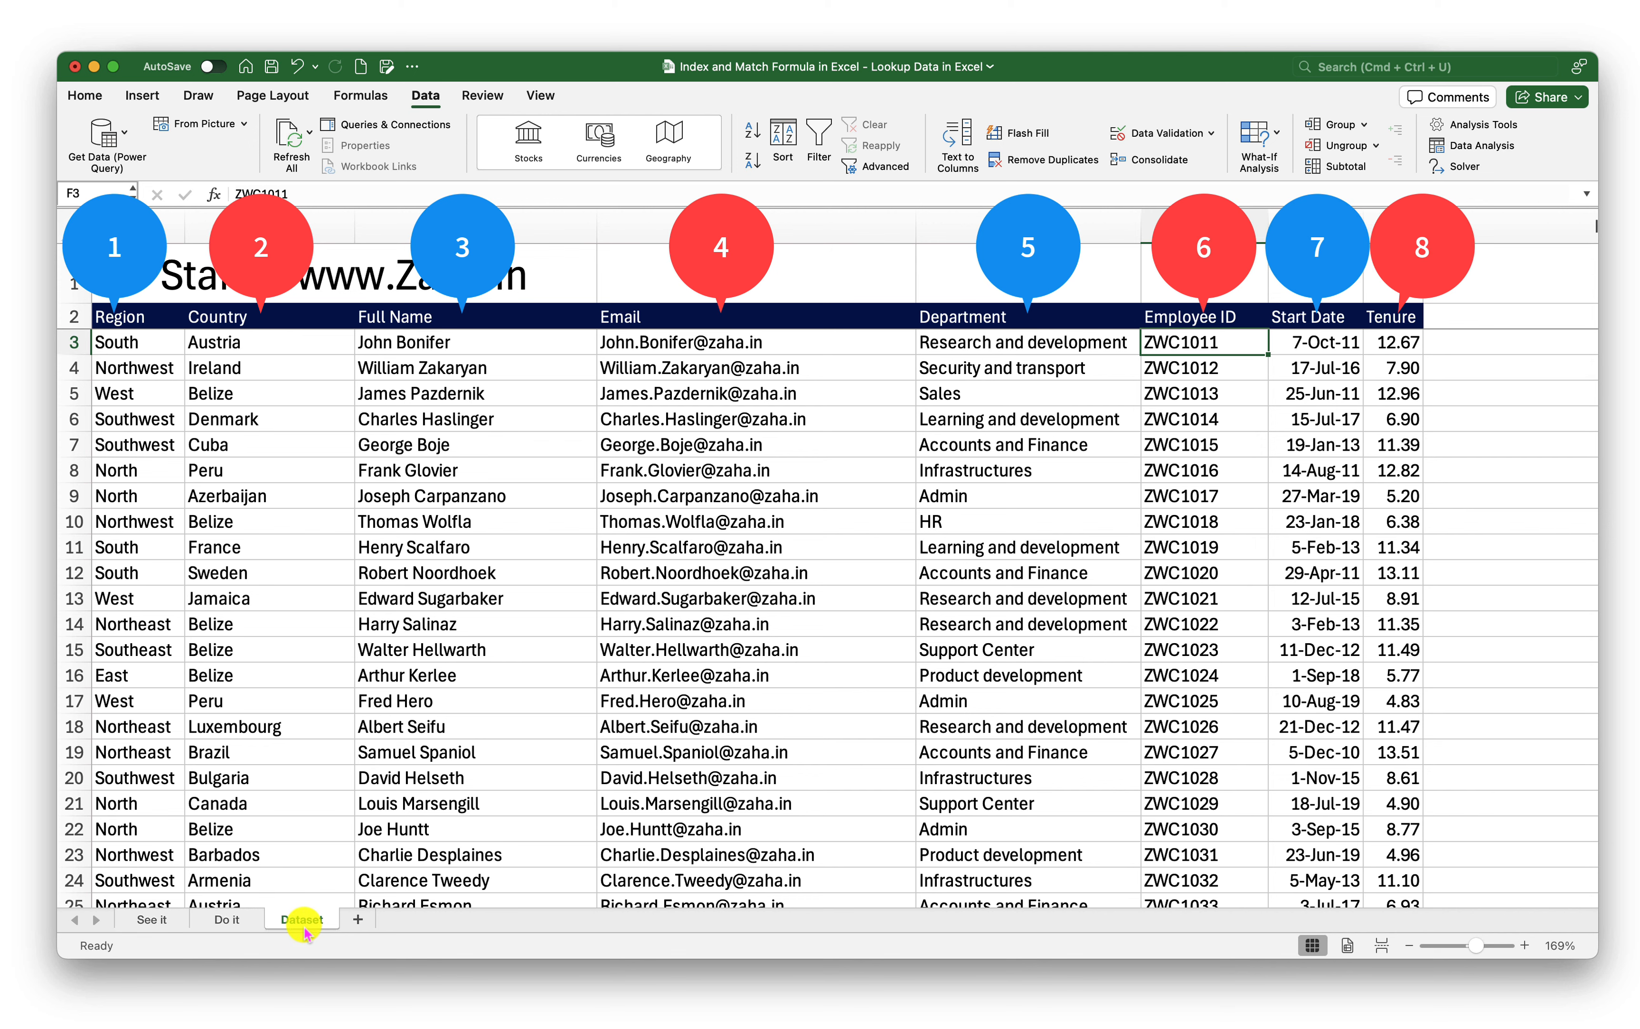
{"action": "left_click", "coordinate": [173, 920]}
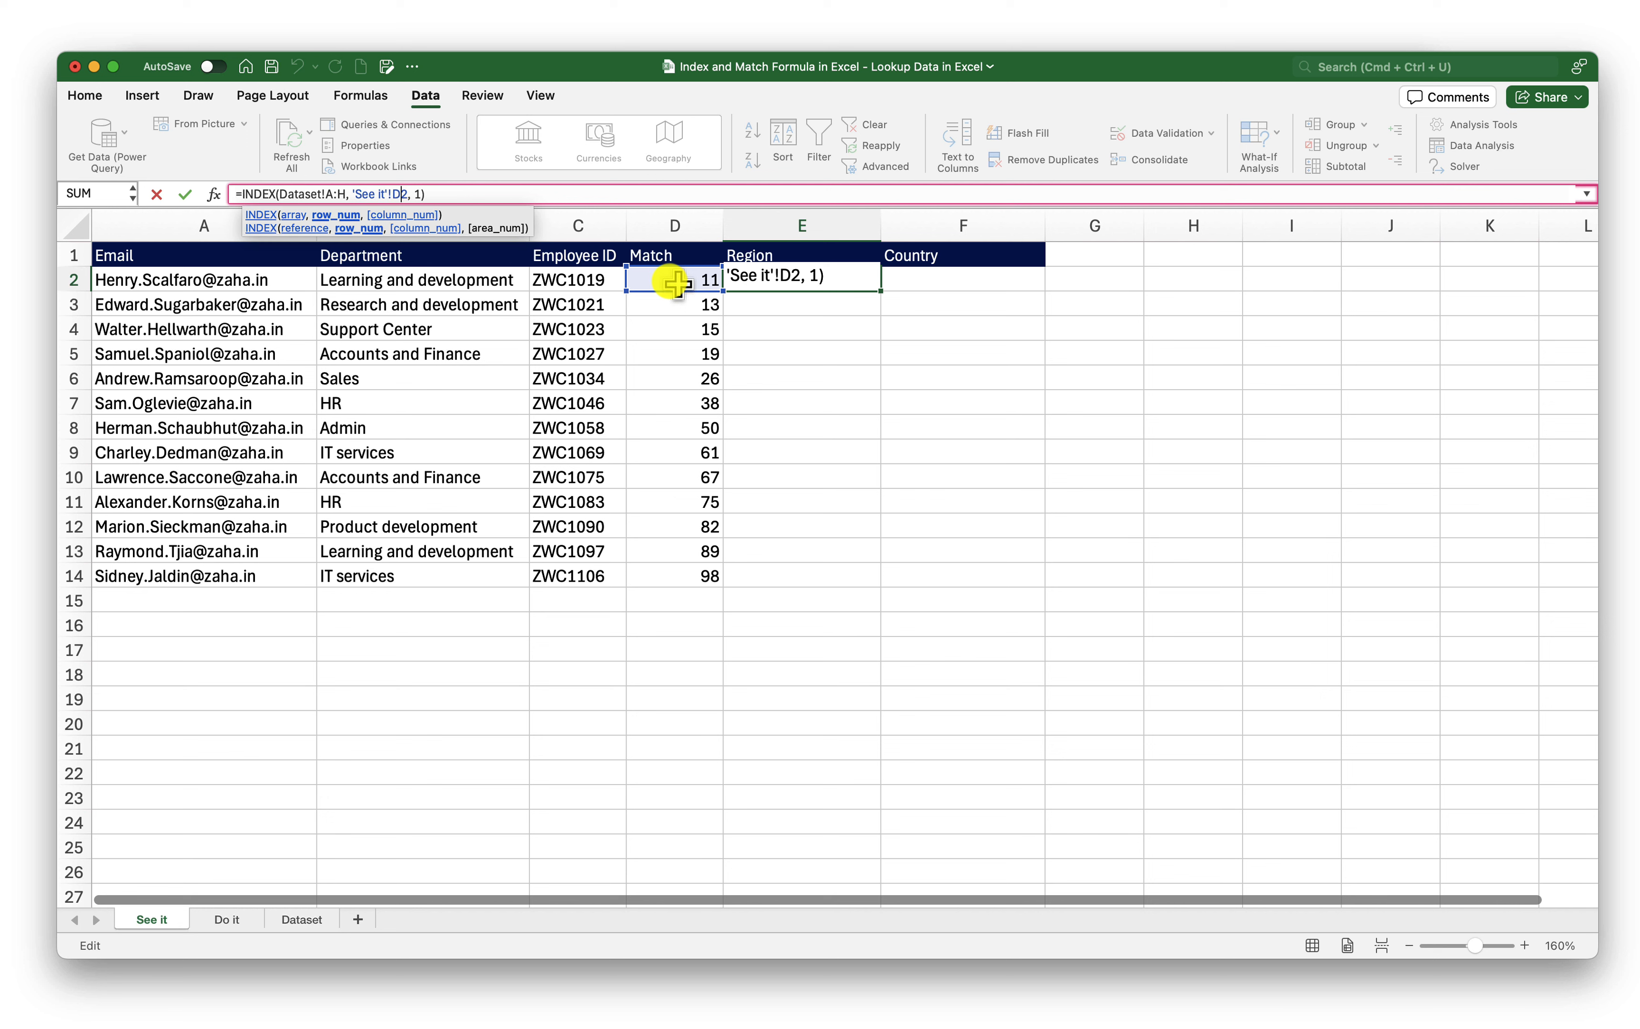
{"action": "left_click", "coordinate": [466, 194]}
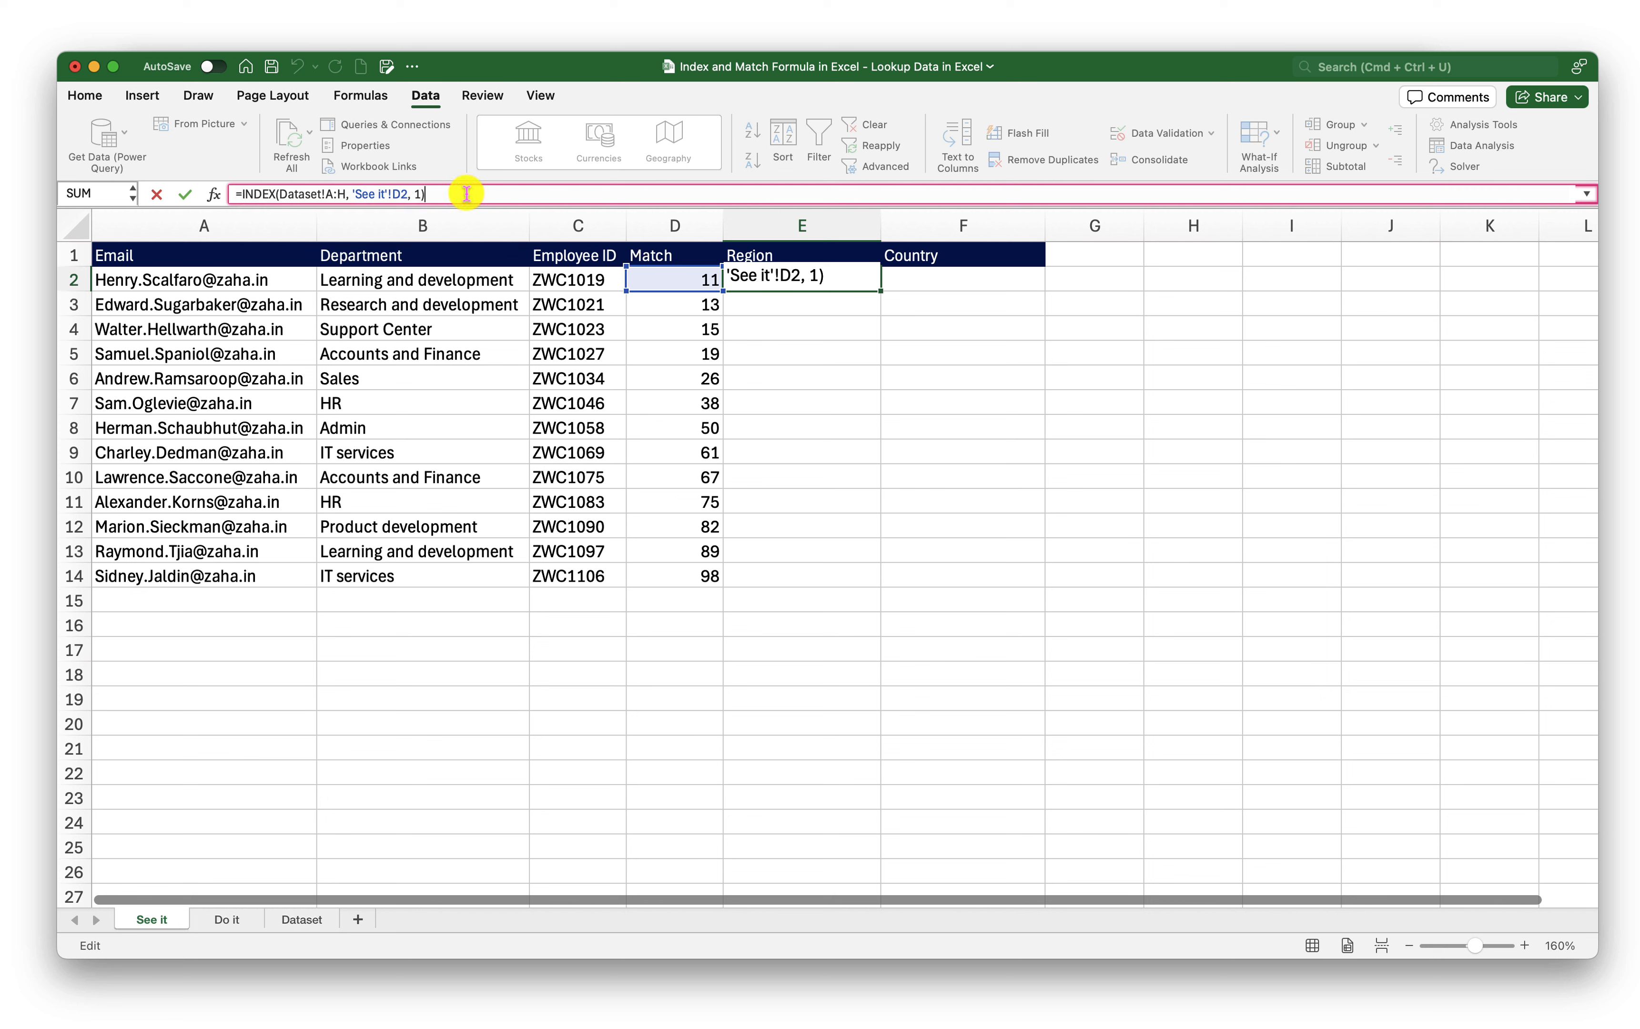
{"action": "key", "text": "Return"}
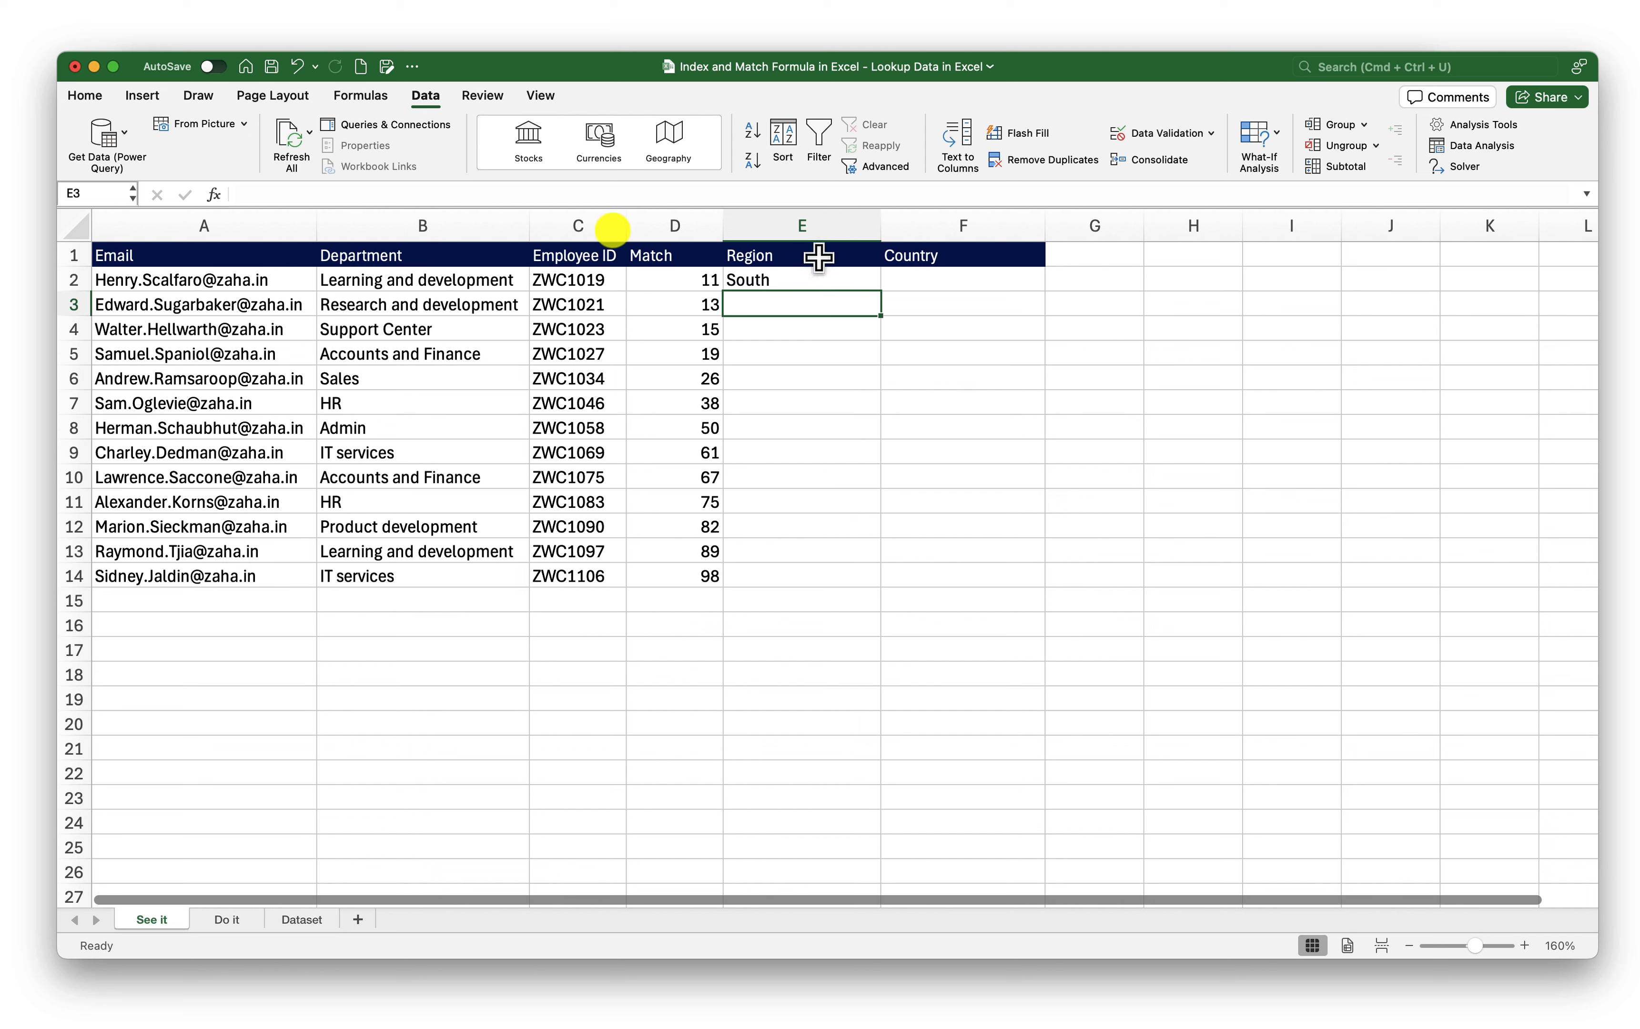
{"action": "left_click", "coordinate": [802, 280]}
{"action": "left_click", "coordinate": [681, 280]}
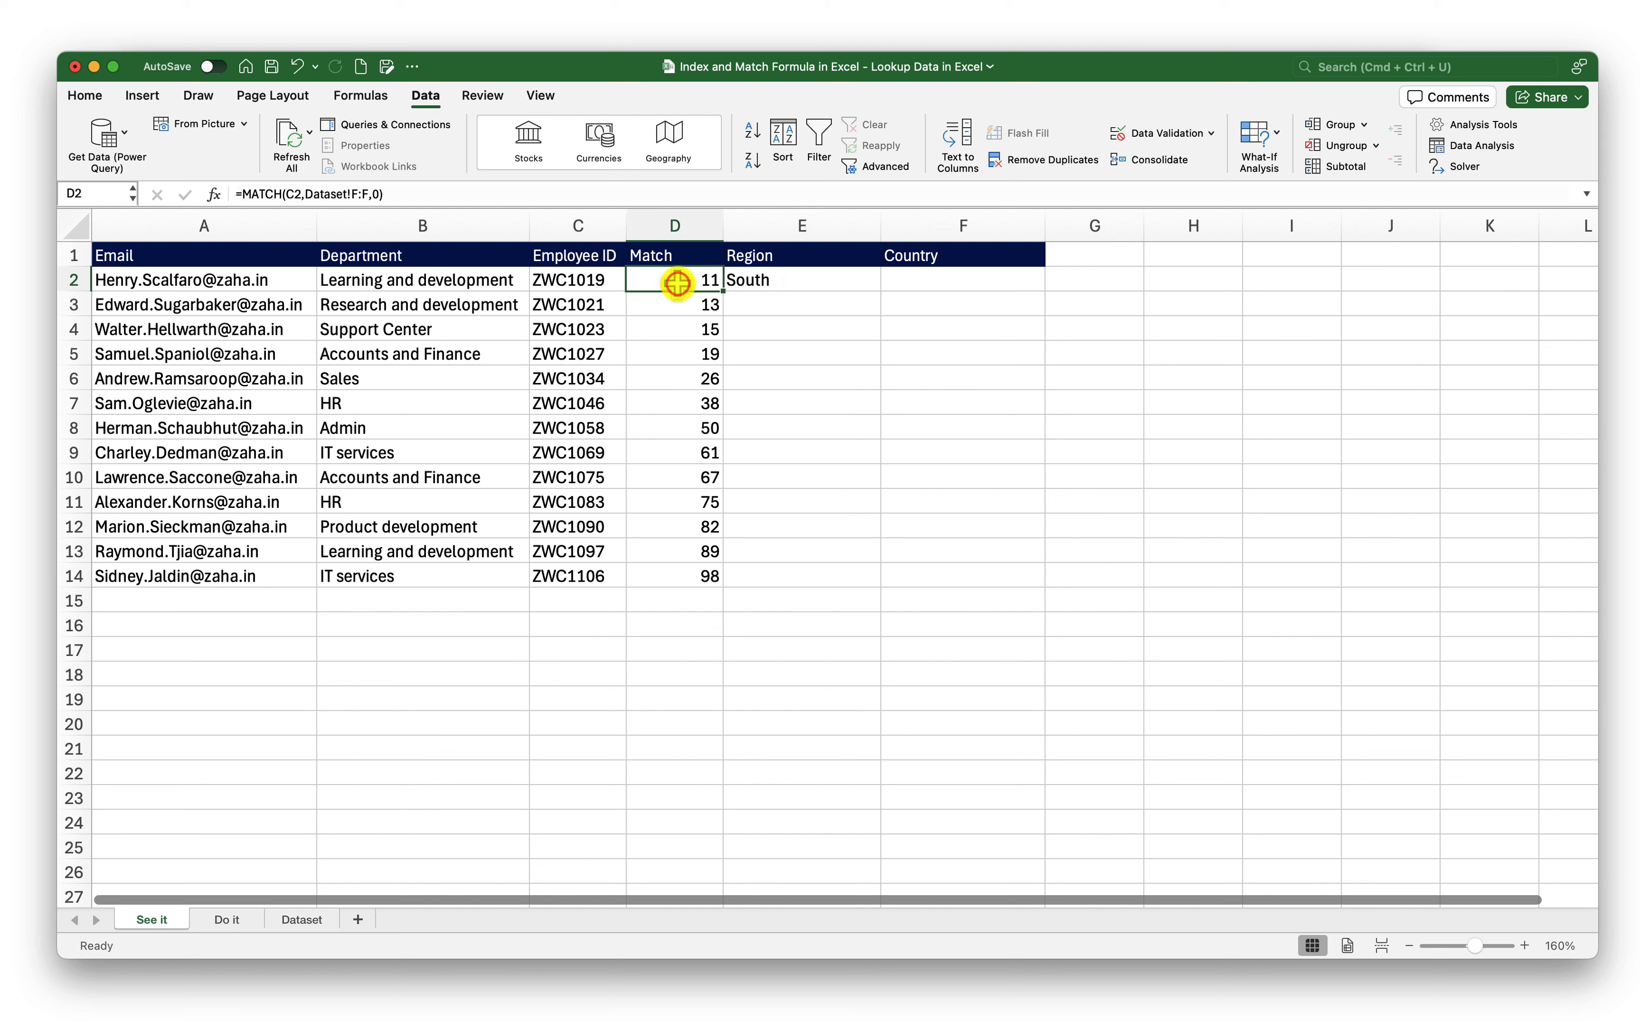
{"action": "left_click", "coordinate": [788, 279]}
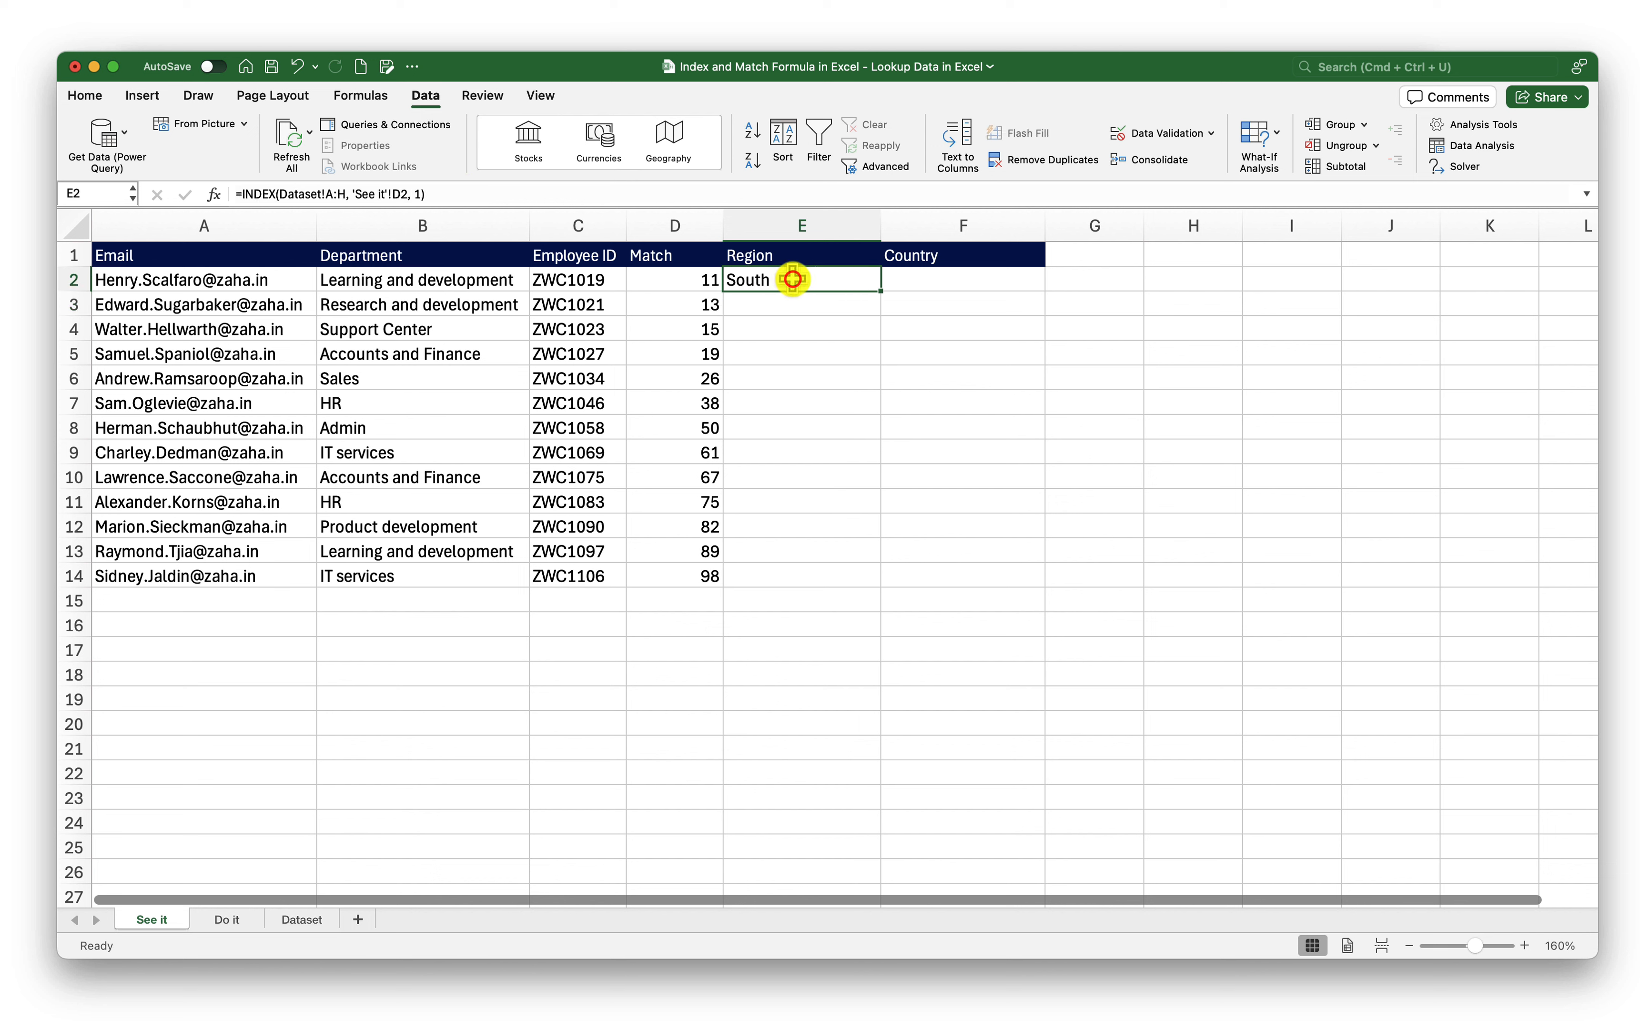
{"action": "left_click", "coordinate": [604, 280]}
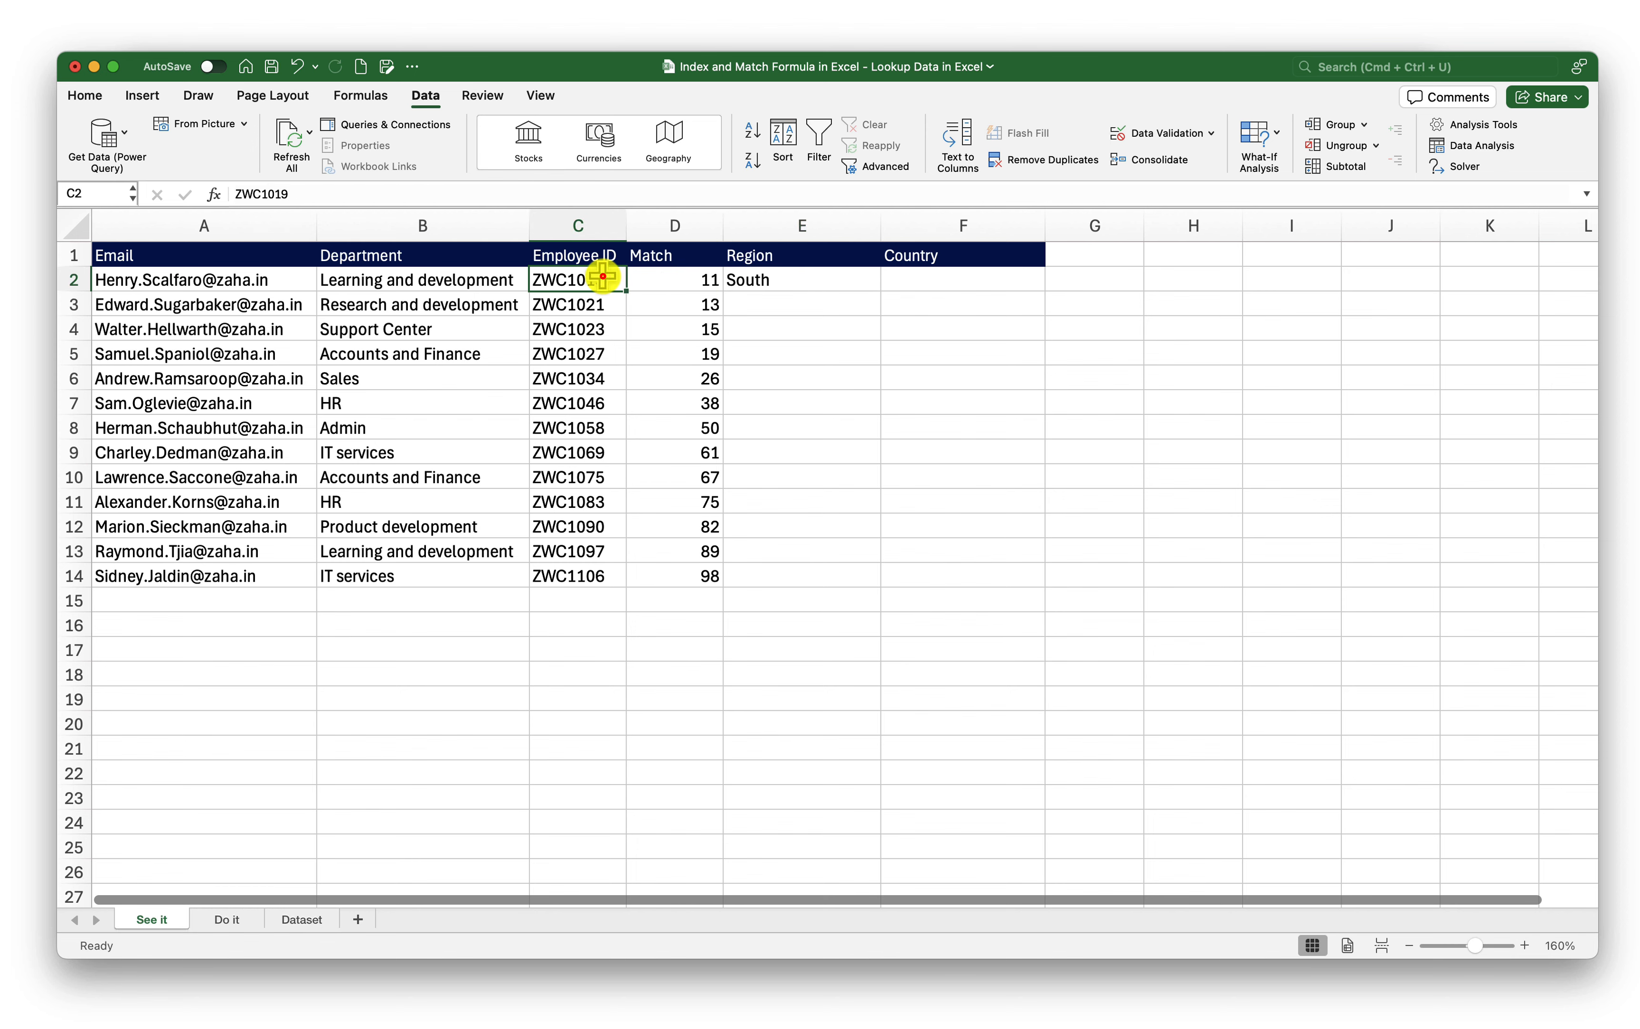
{"action": "key", "text": "super+c"}
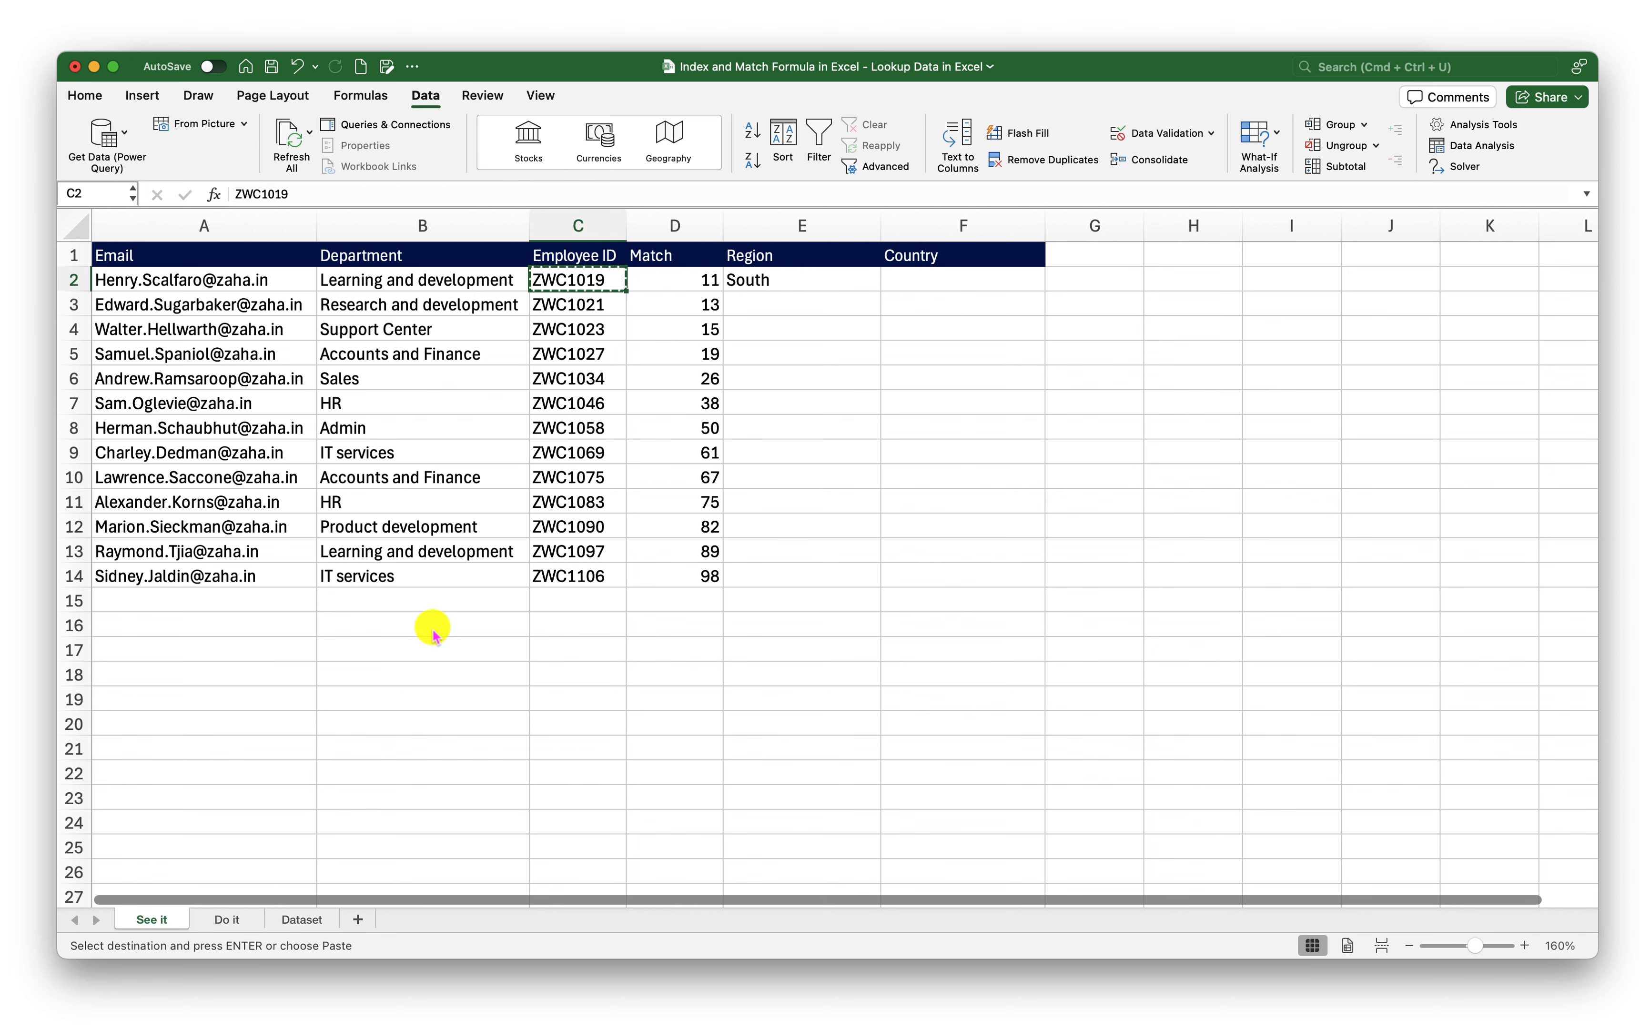
{"action": "left_click", "coordinate": [288, 919]}
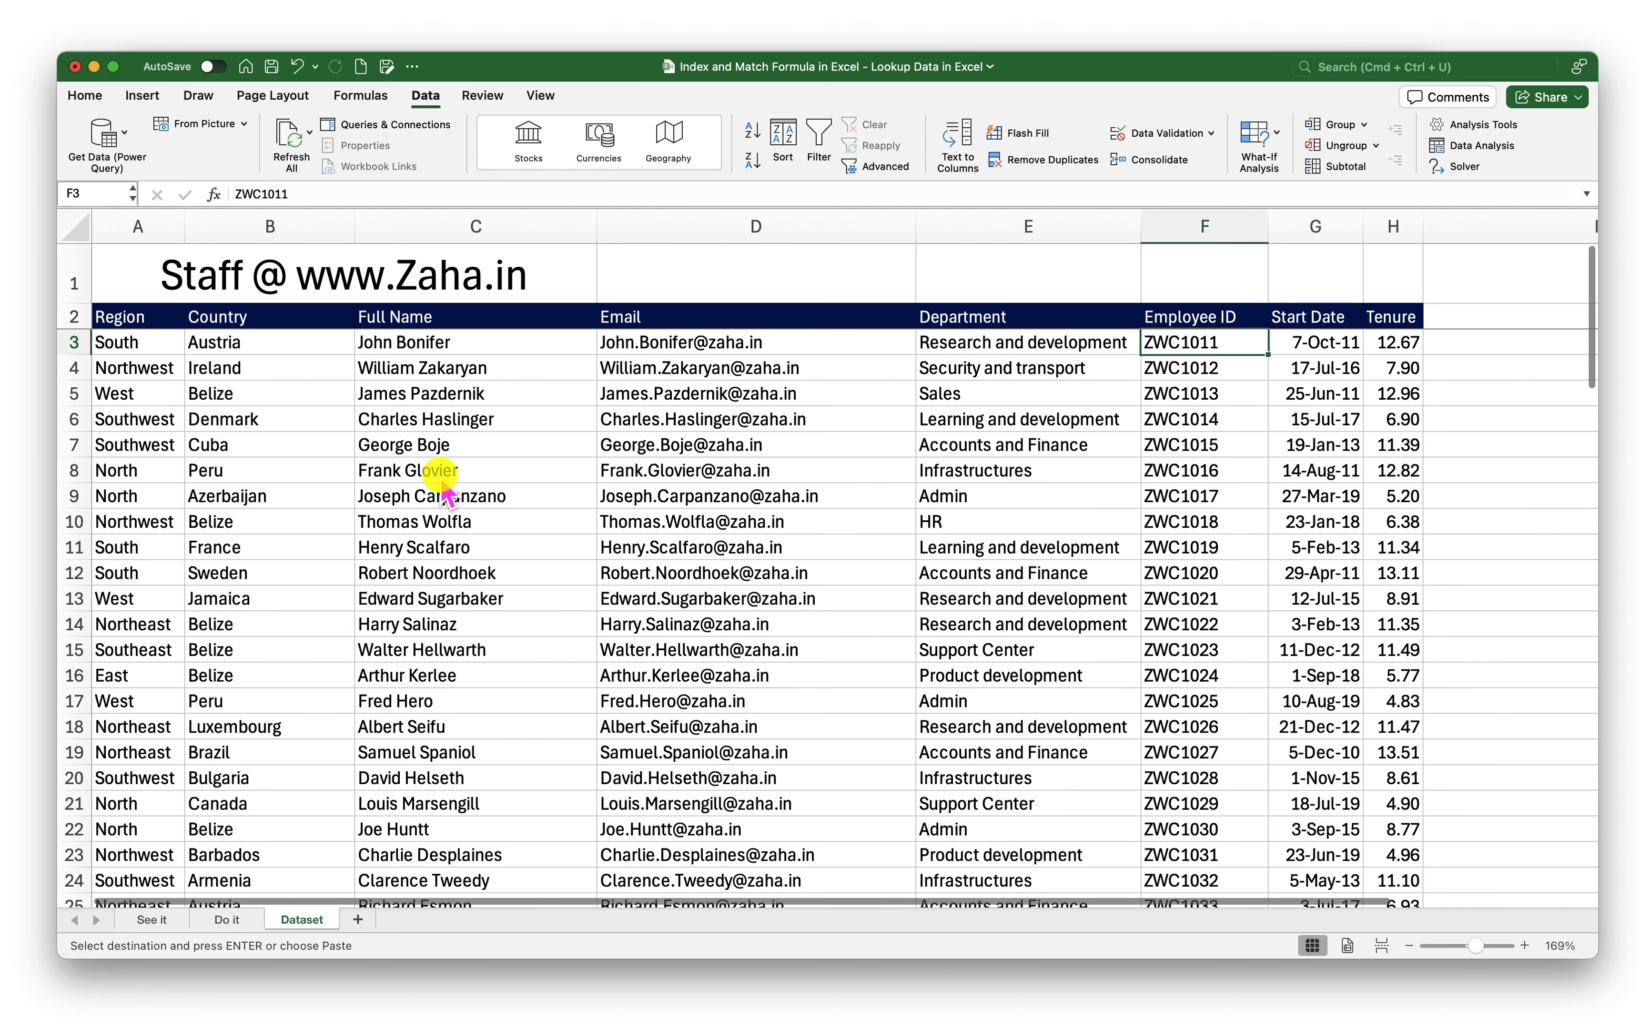
{"action": "key", "text": "super+f"}
{"action": "key", "text": "super+v"}
{"action": "key", "text": "Return"}
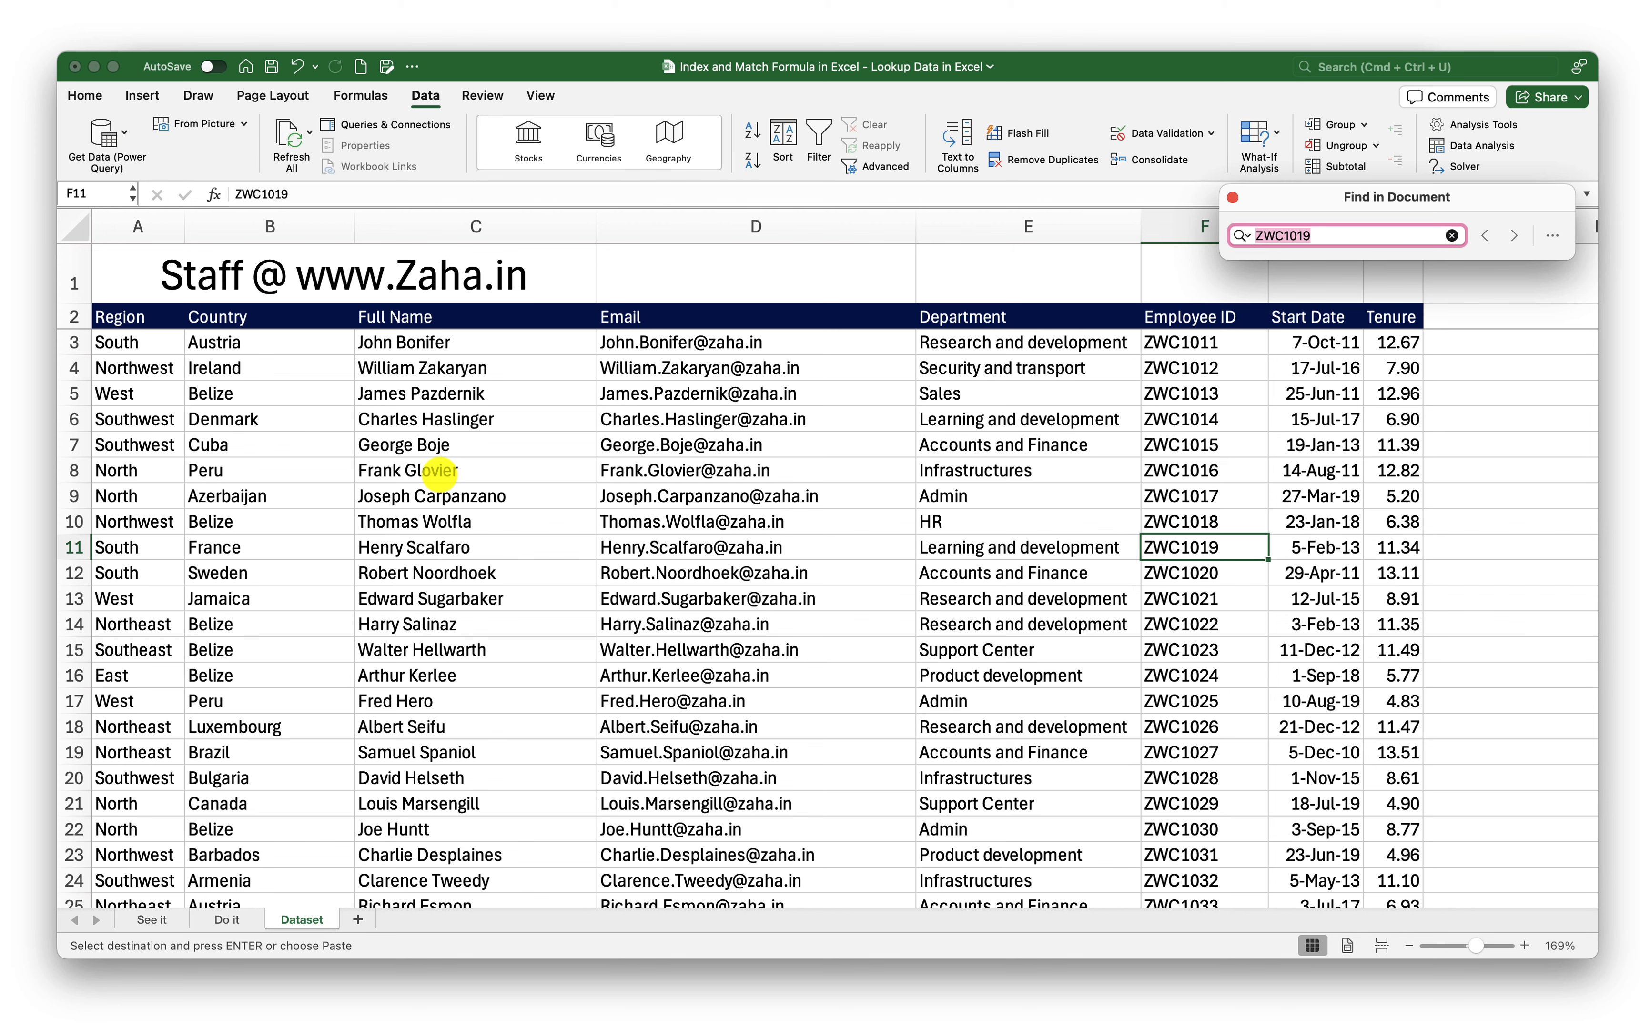
{"action": "left_click", "coordinate": [136, 551]}
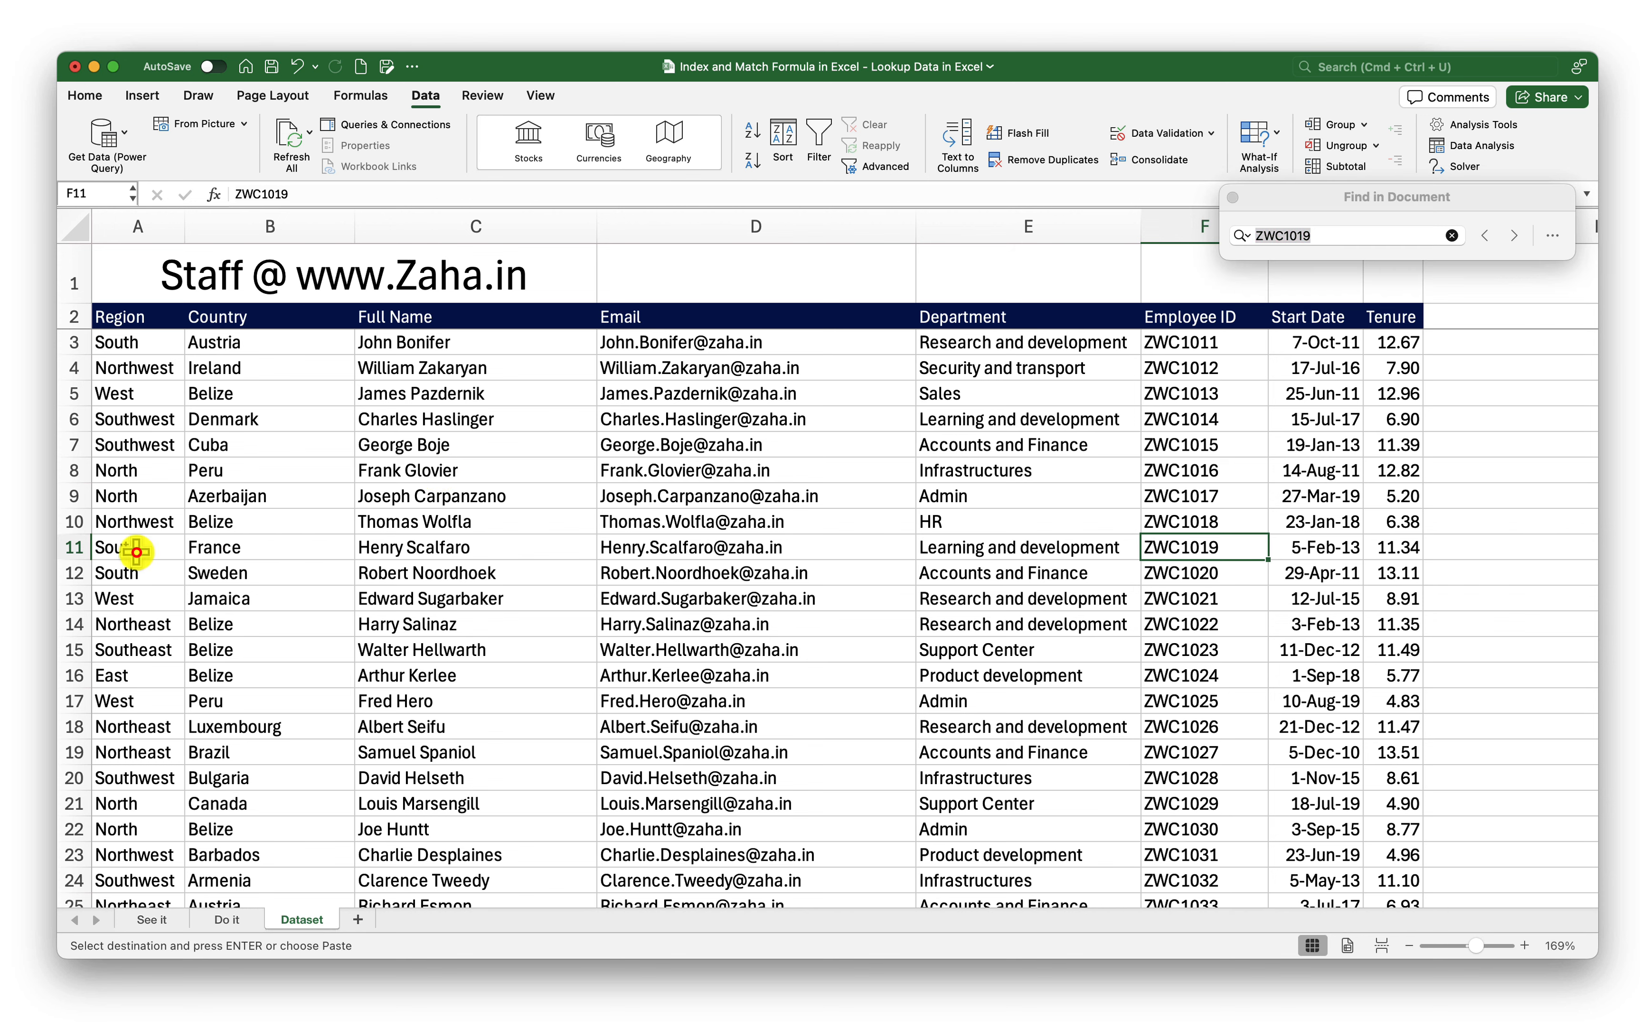
{"action": "left_click", "coordinate": [218, 919]}
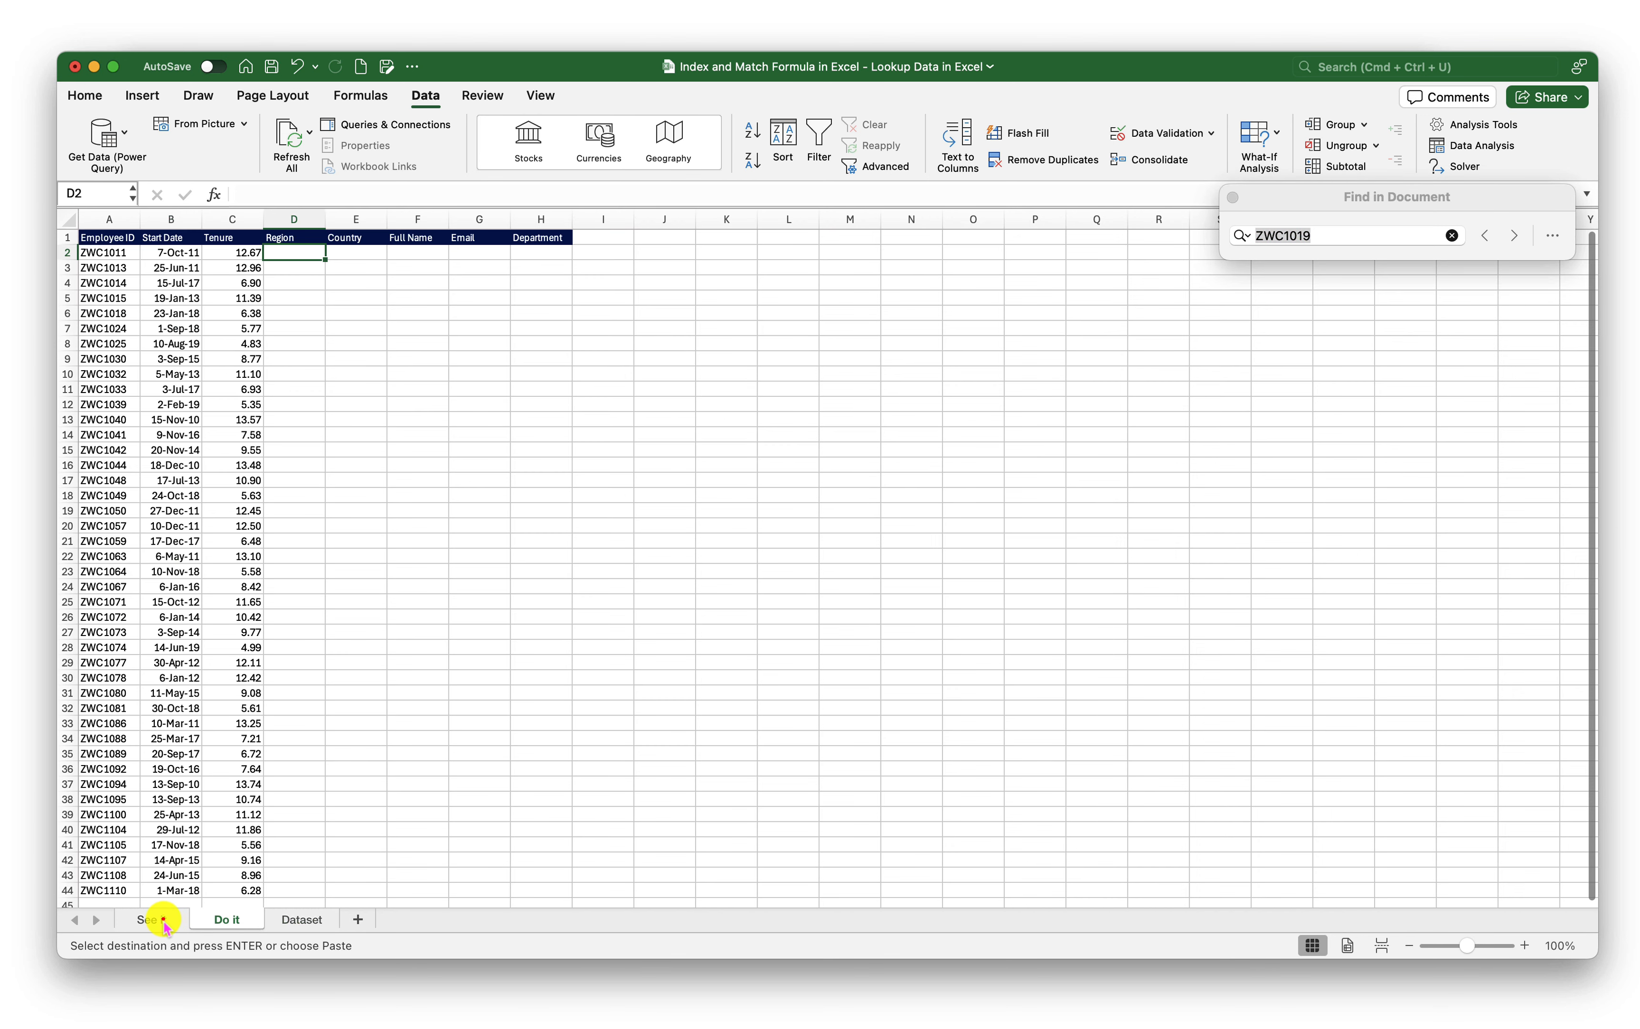
{"action": "left_click", "coordinate": [164, 920]}
{"action": "left_click", "coordinate": [818, 286]}
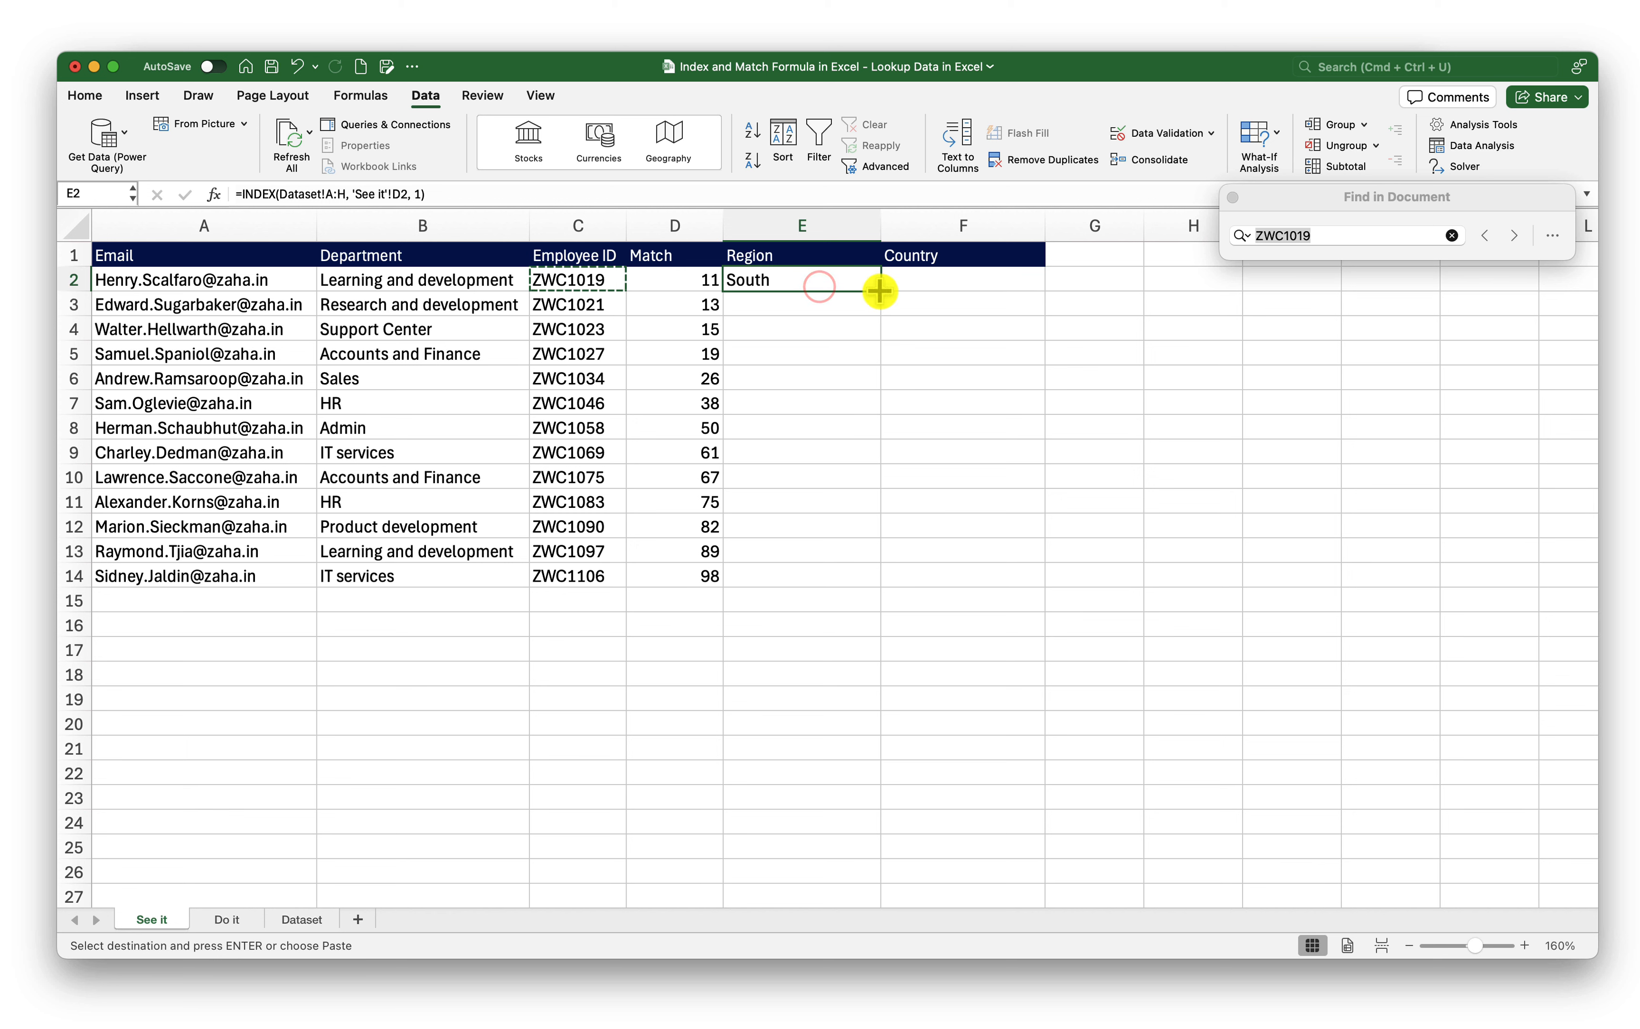
Copy the E2 INDEX formula down to E14 so every employee shows a region
{"action": "left_click_drag", "start_coordinate": [880, 291], "coordinate": [880, 582]}
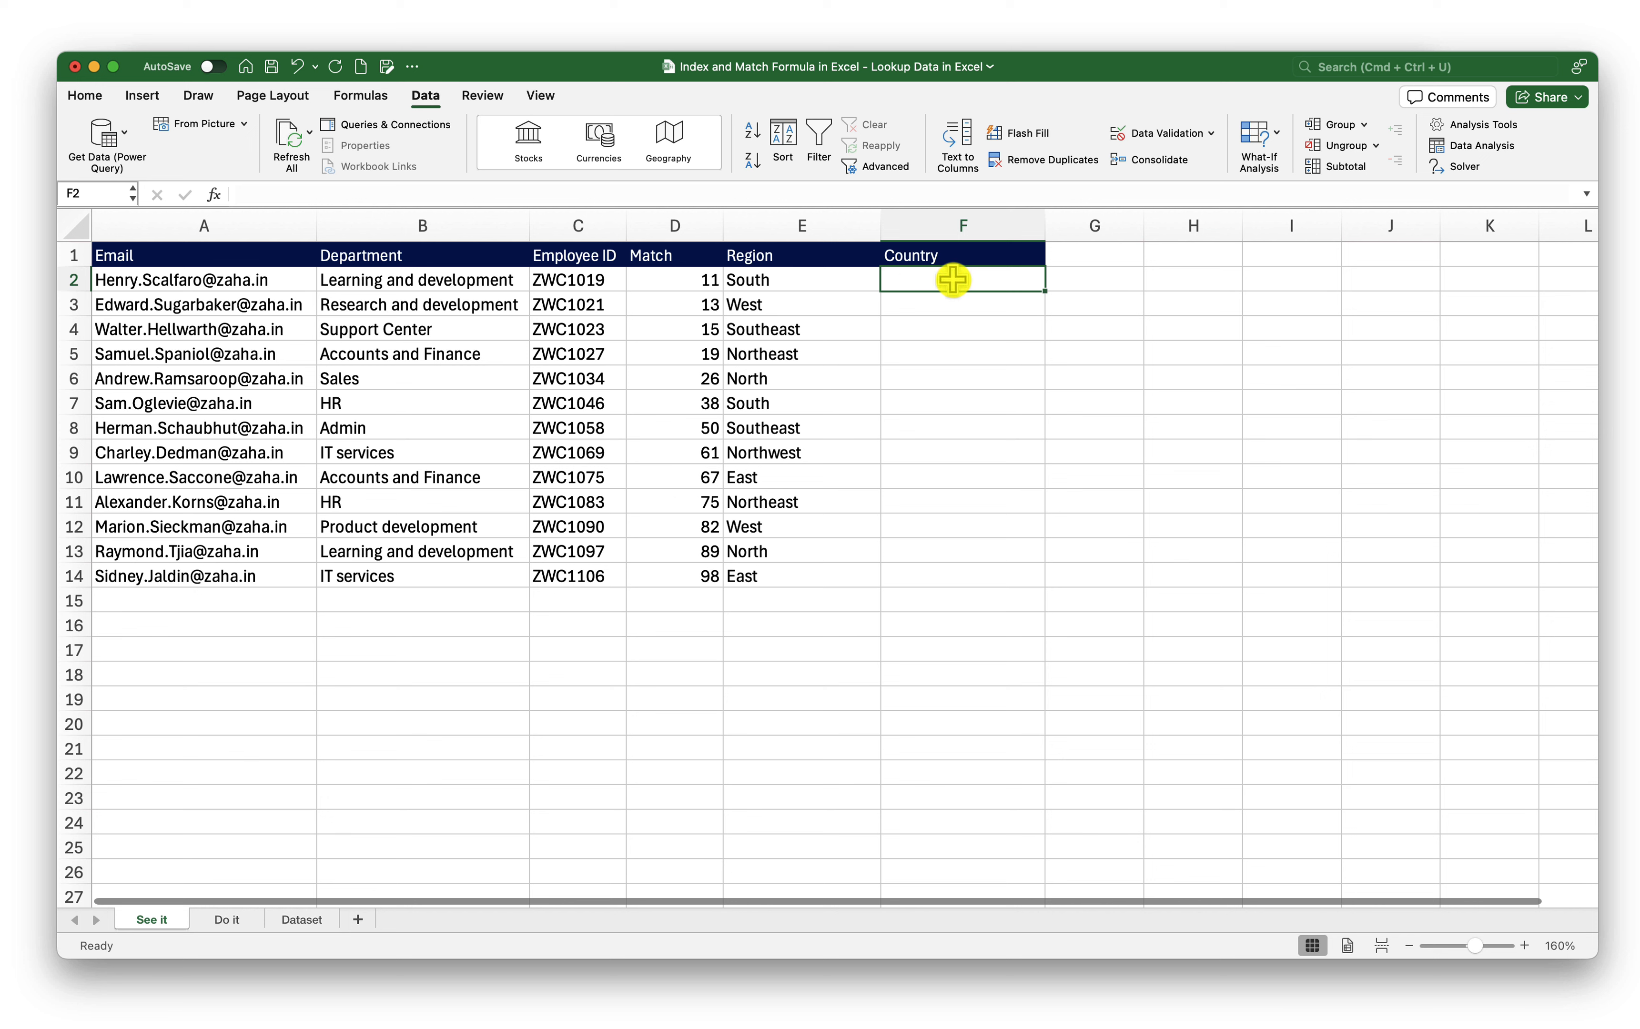
In F2 begin =INDEX over Dataset columns A:H with a nested MATCH
{"action": "type", "text": "="}
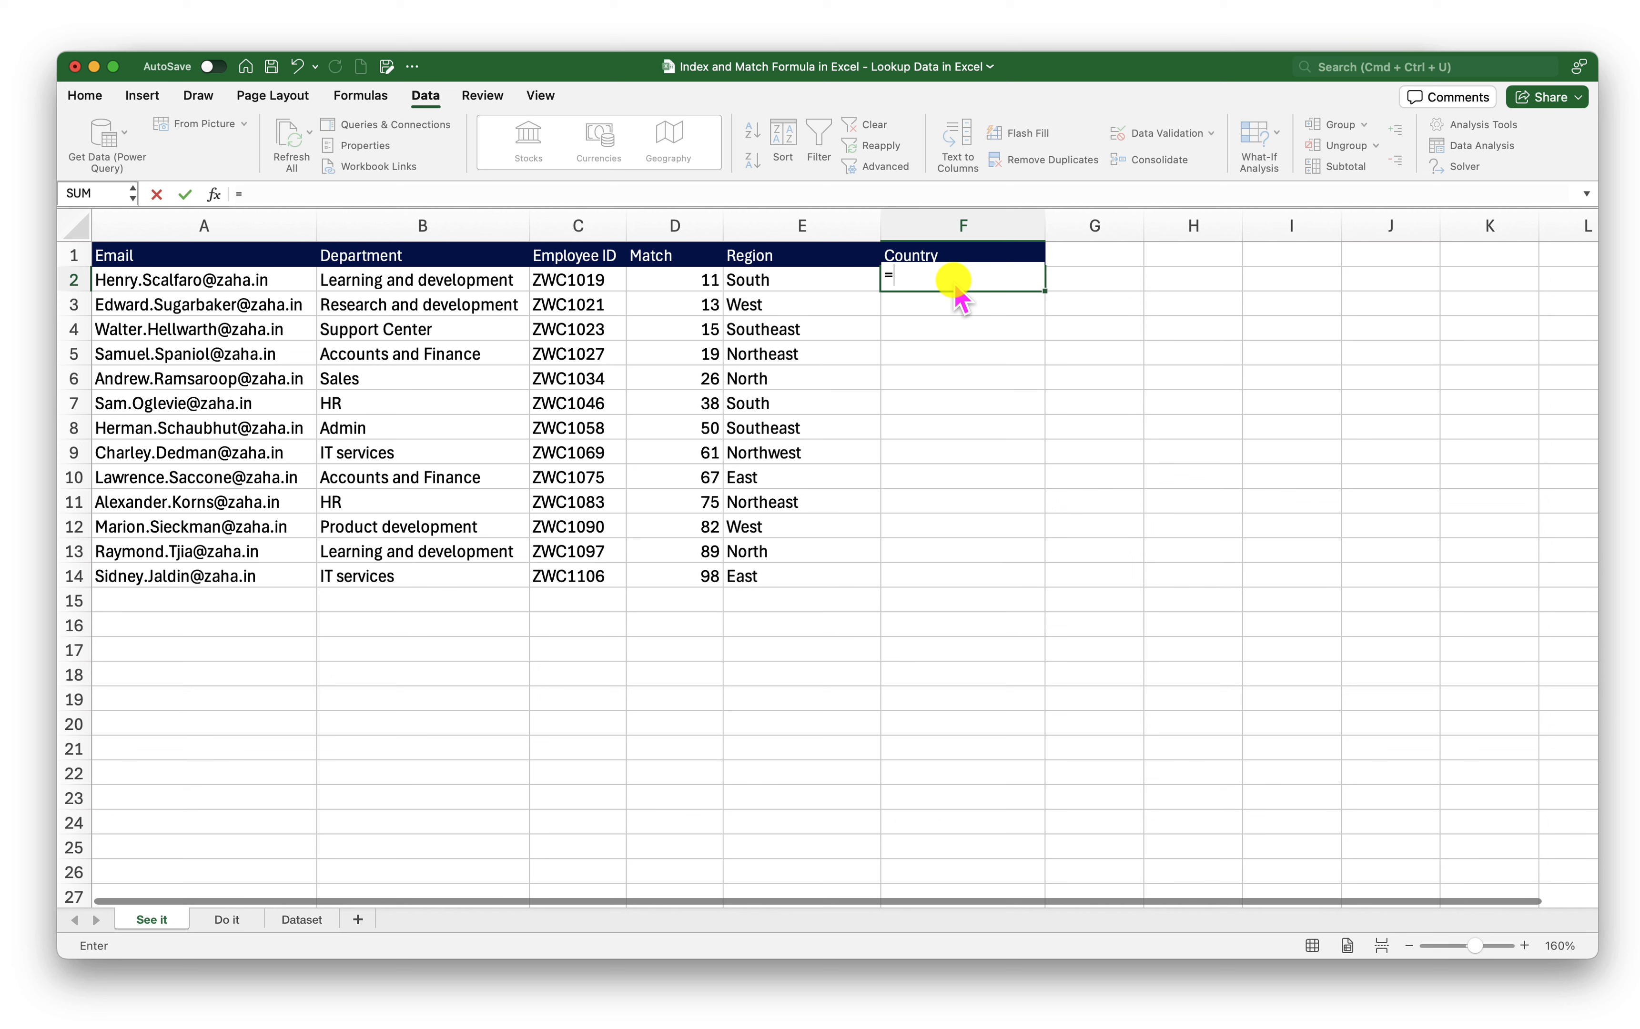
{"action": "type", "text": "INDEX("}
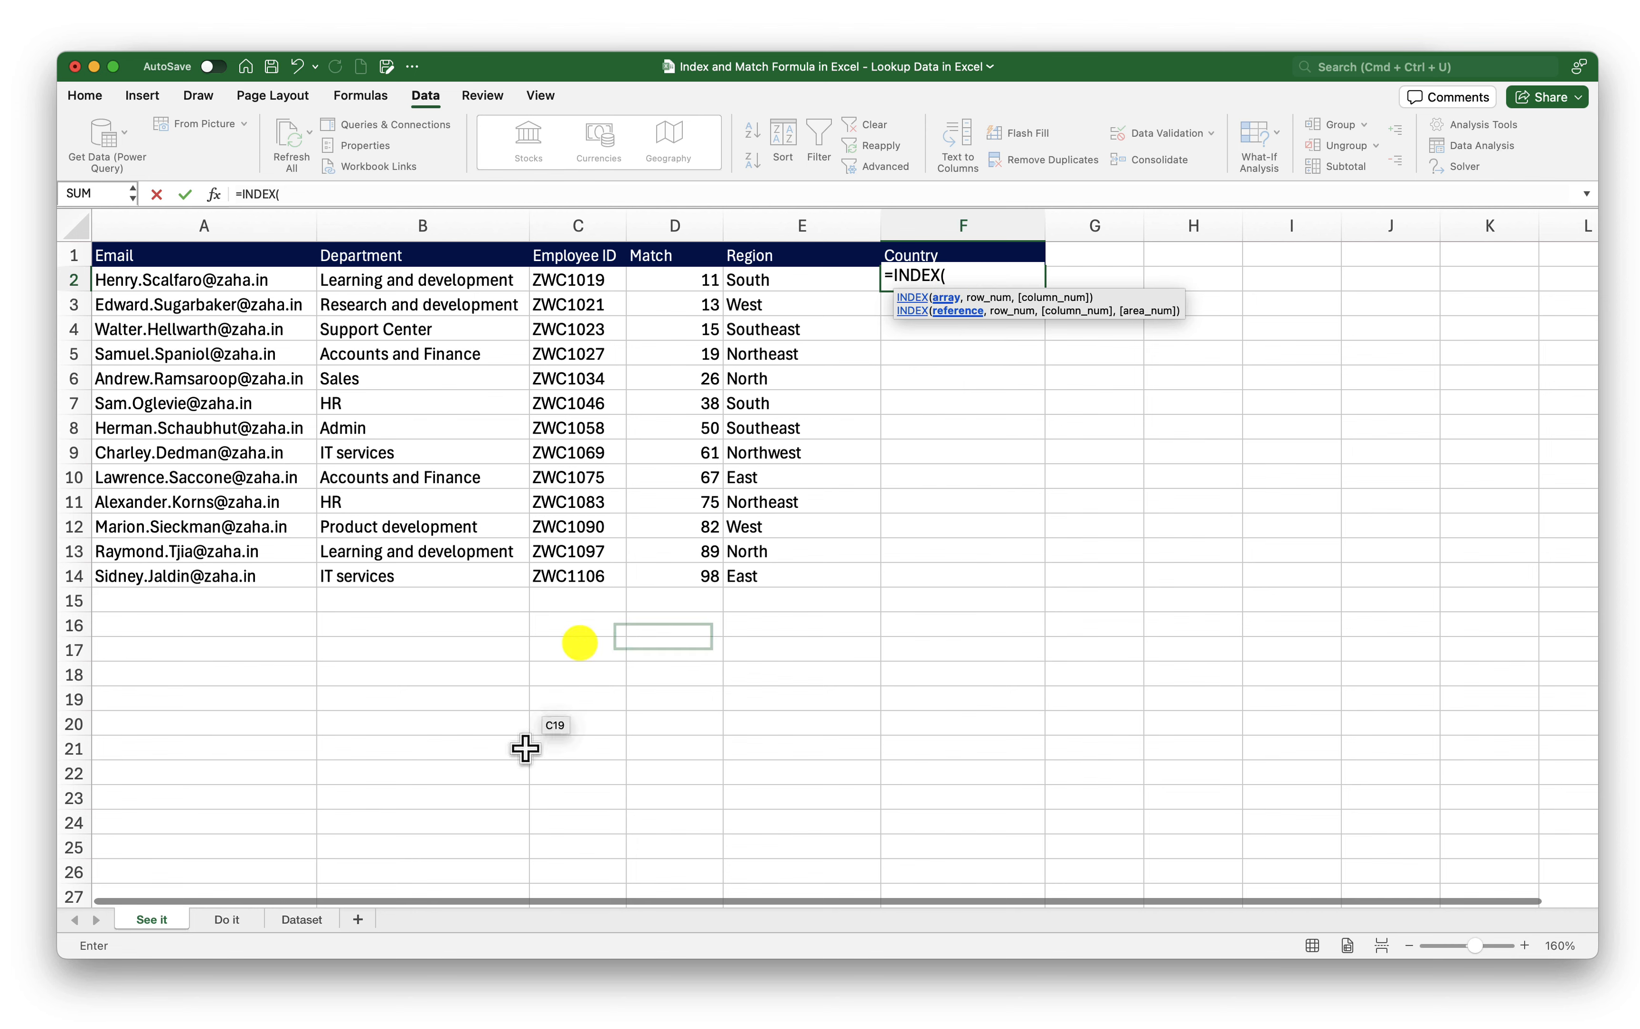
{"action": "left_click", "coordinate": [294, 919]}
{"action": "left_click_drag", "start_coordinate": [161, 223], "coordinate": [1396, 224]}
{"action": "type", "text": ","}
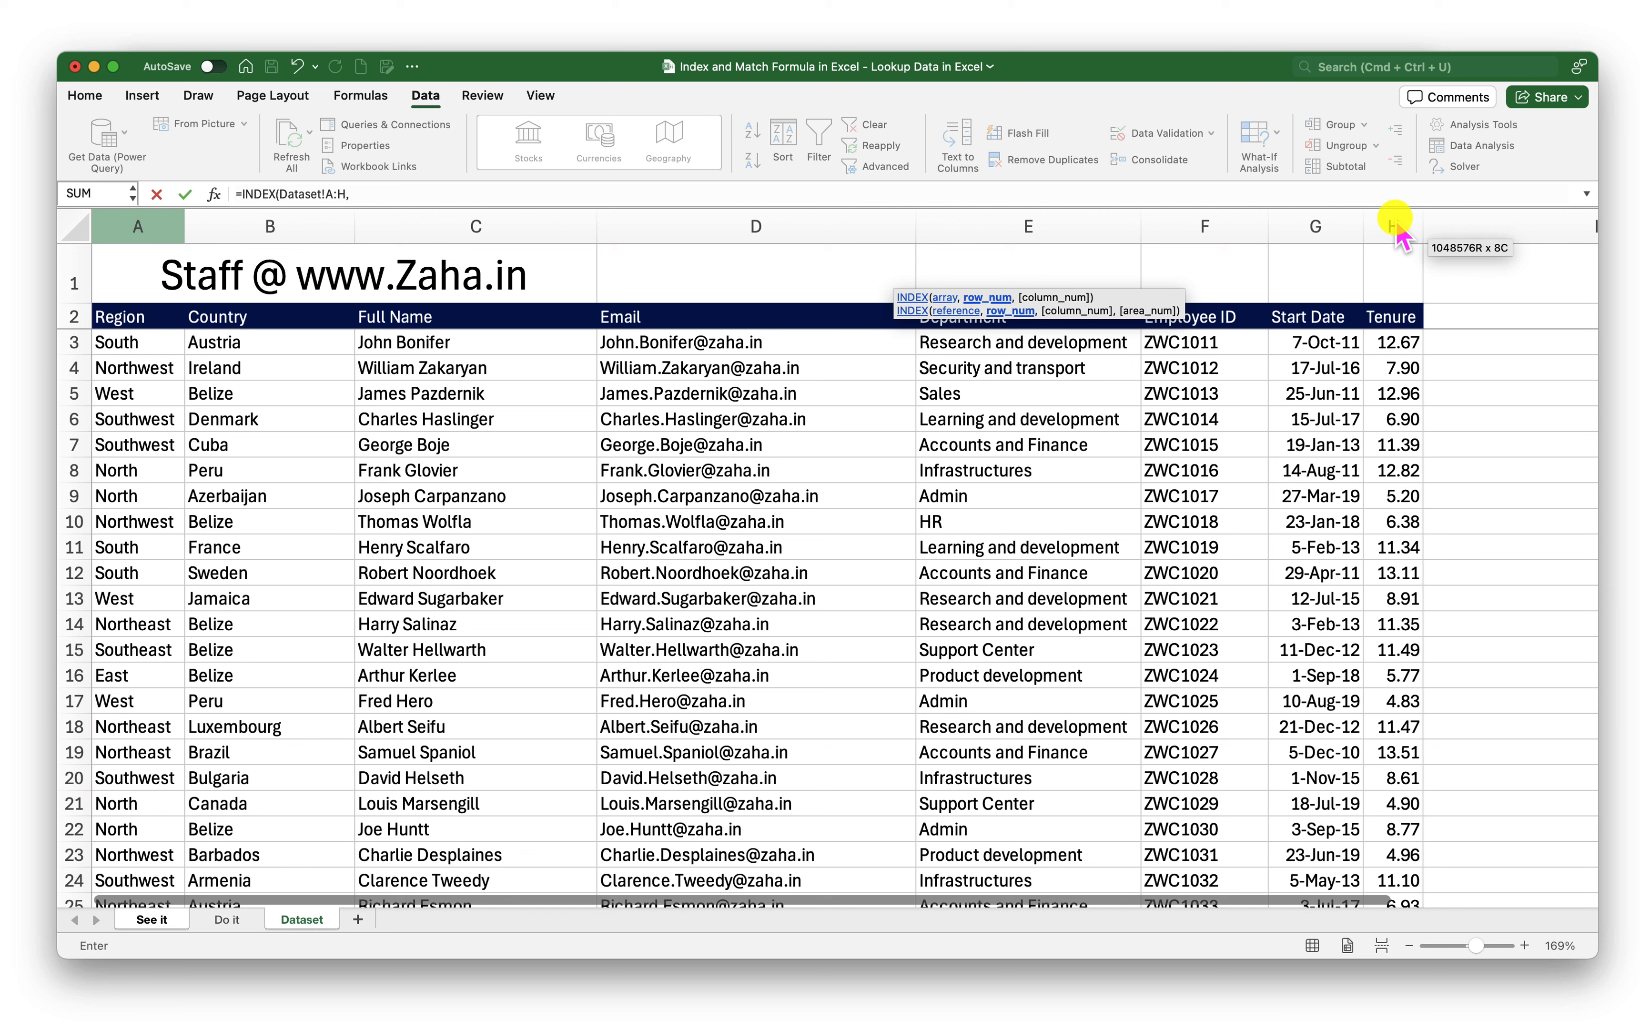
{"action": "type", "text": " mat"}
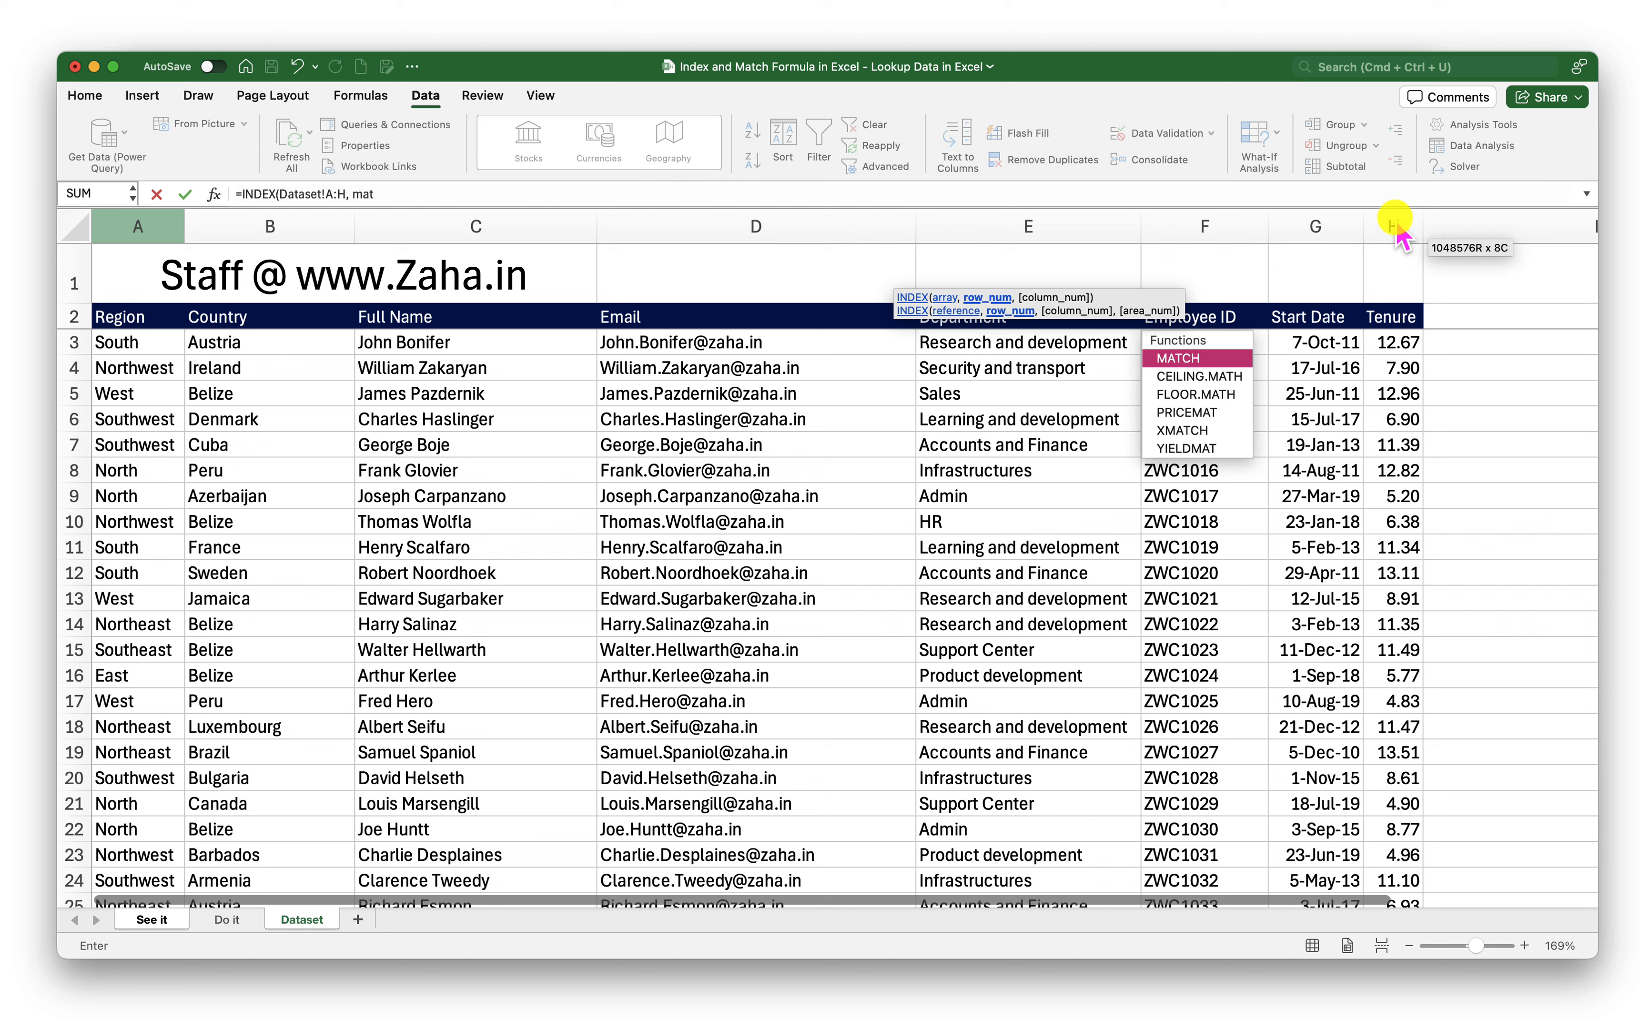
{"action": "key", "text": "Tab"}
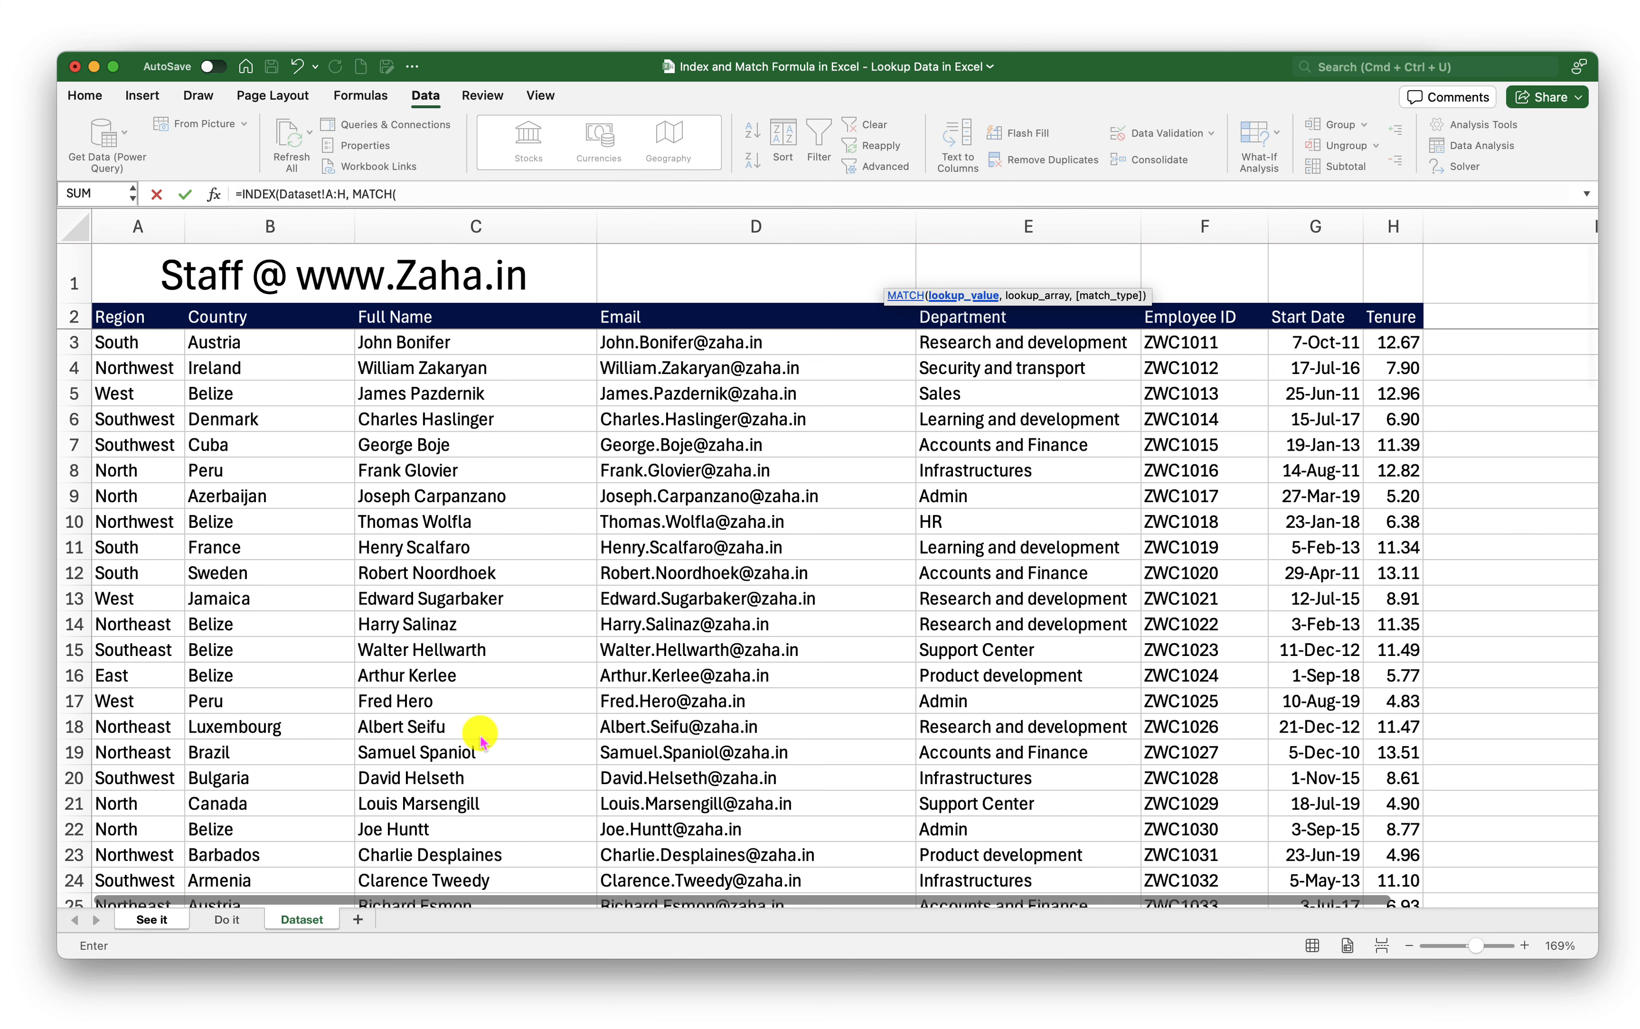
Complete MATCH('See it'!C2,Dataset!F:F,0) and column index 2, so F2 returns France
{"action": "left_click", "coordinate": [151, 920]}
{"action": "left_click", "coordinate": [587, 280]}
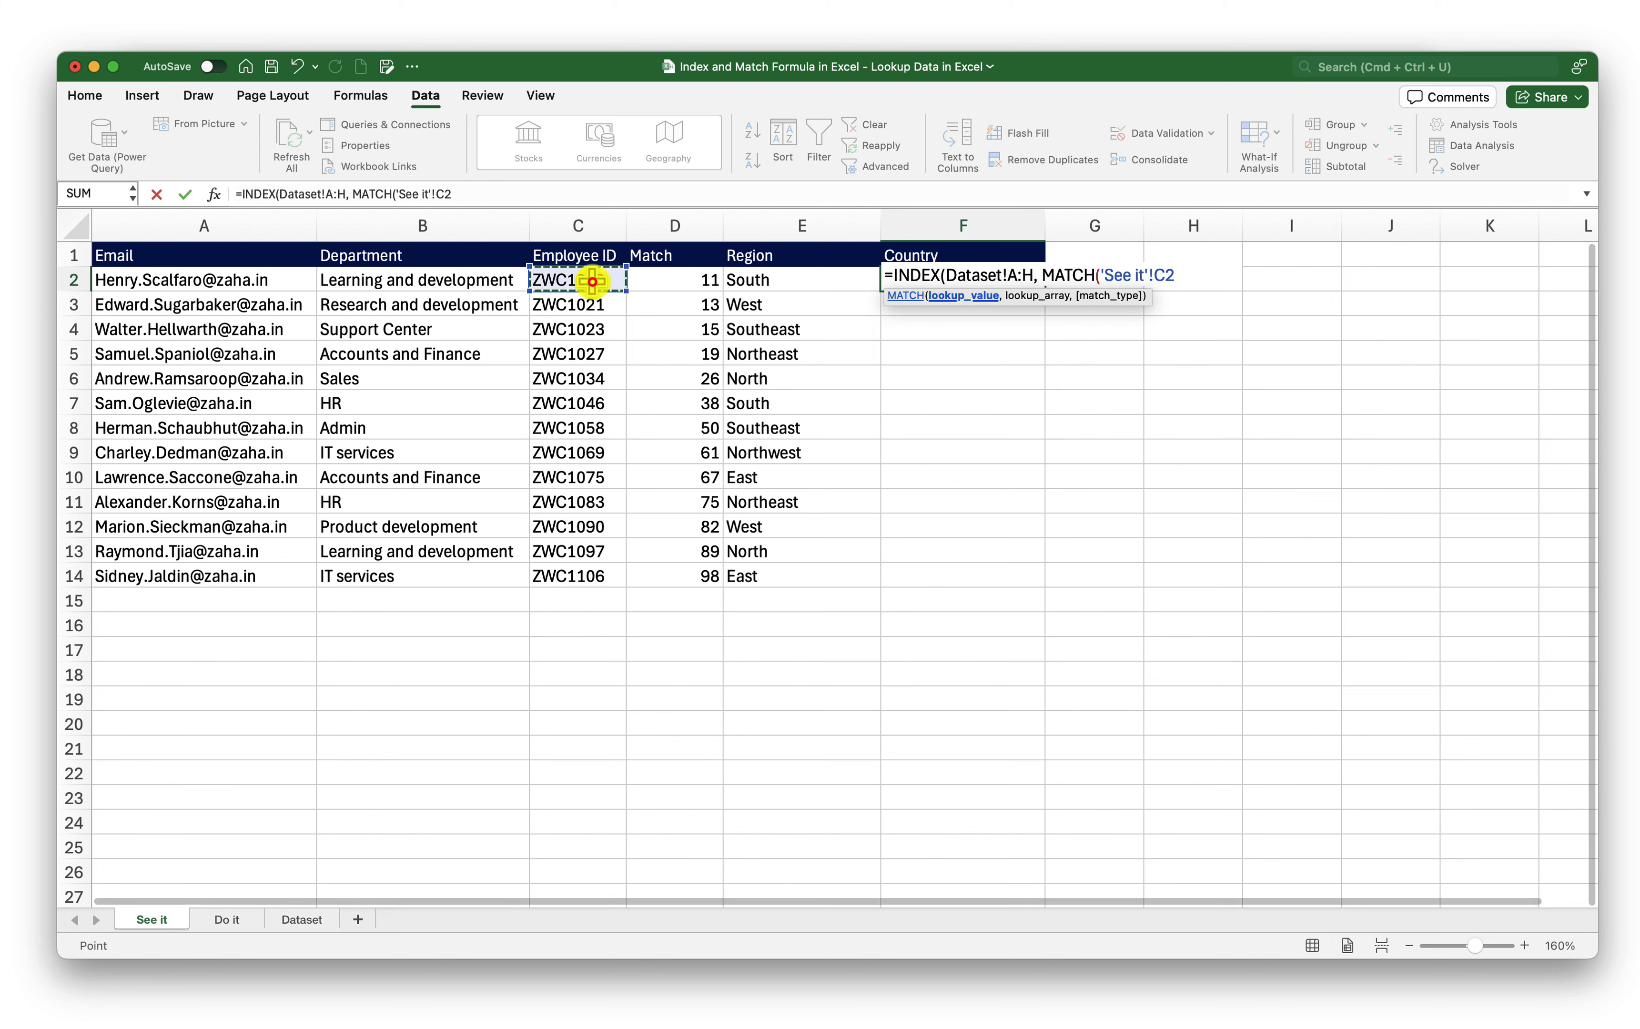
{"action": "type", "text": ","}
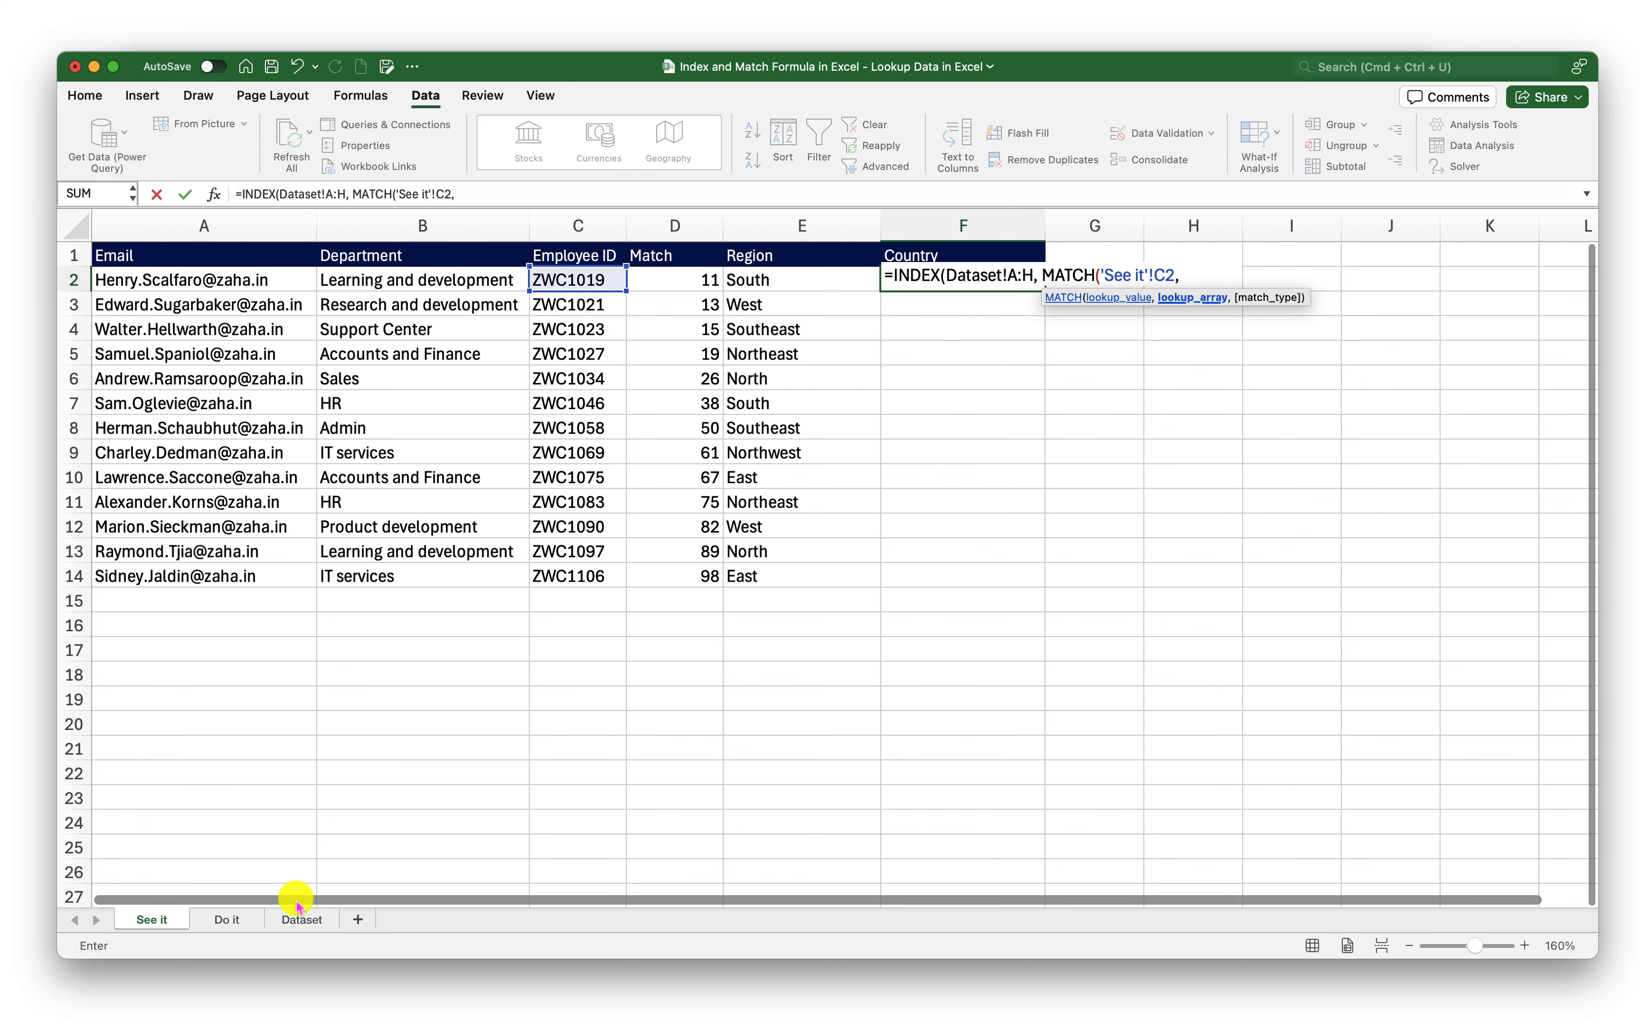
{"action": "left_click", "coordinate": [301, 919]}
{"action": "left_click", "coordinate": [1224, 227]}
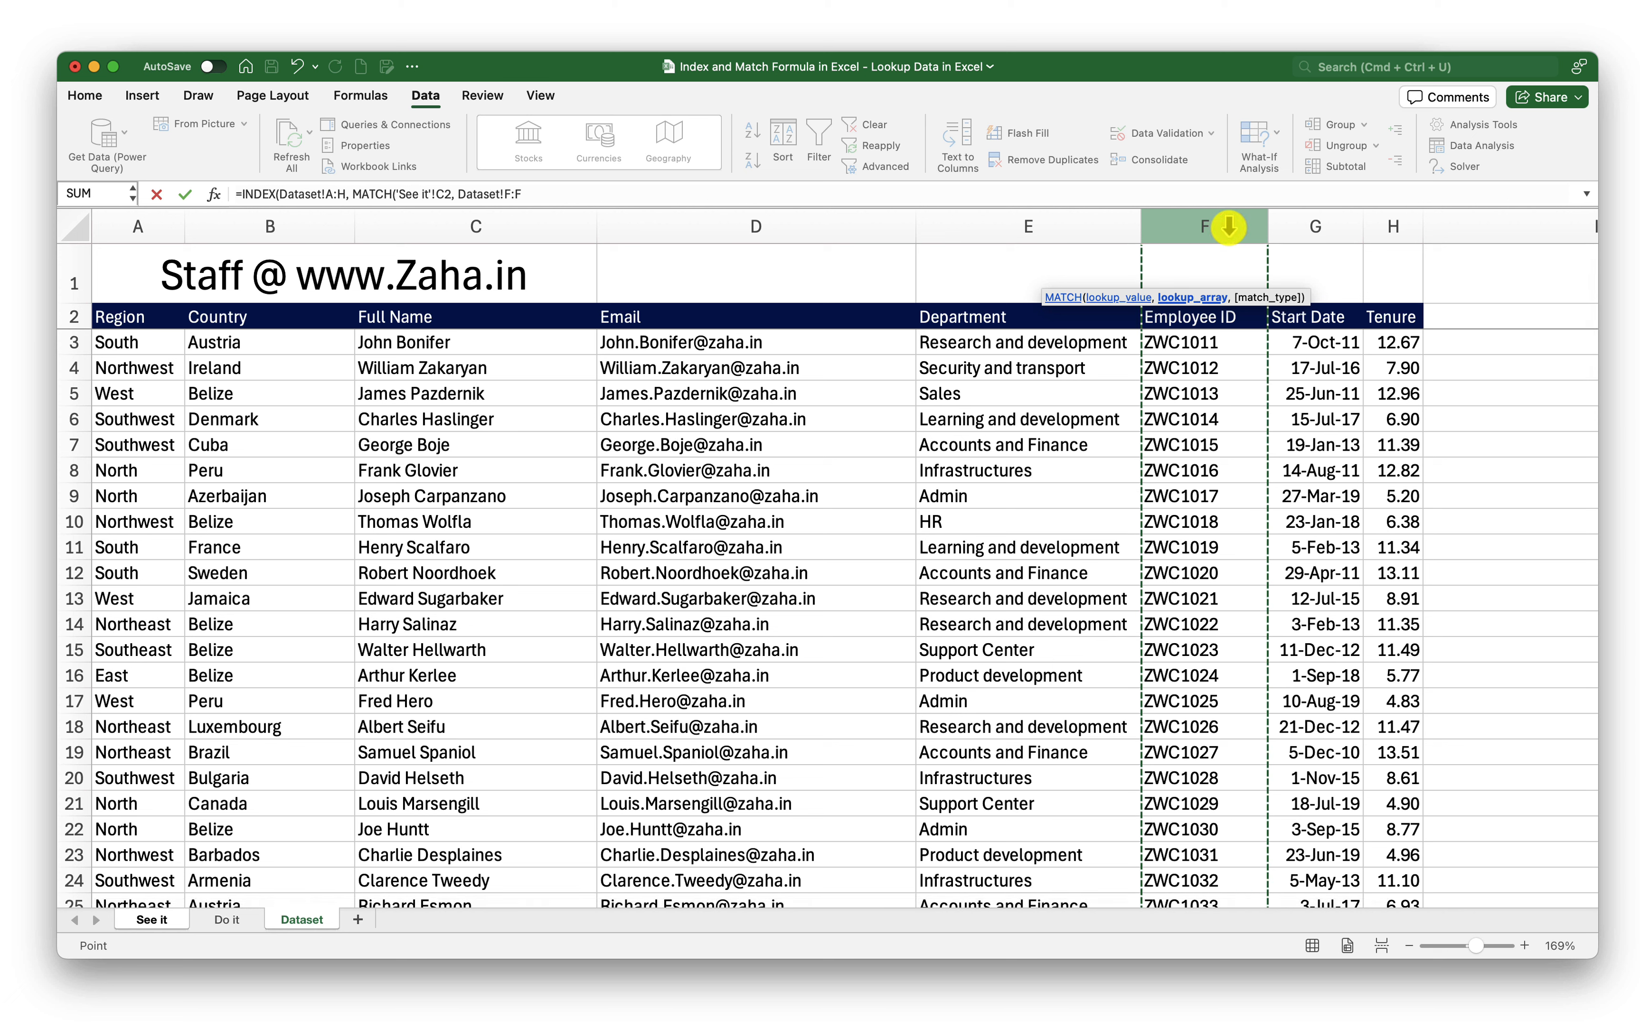
{"action": "type", "text": ",0"}
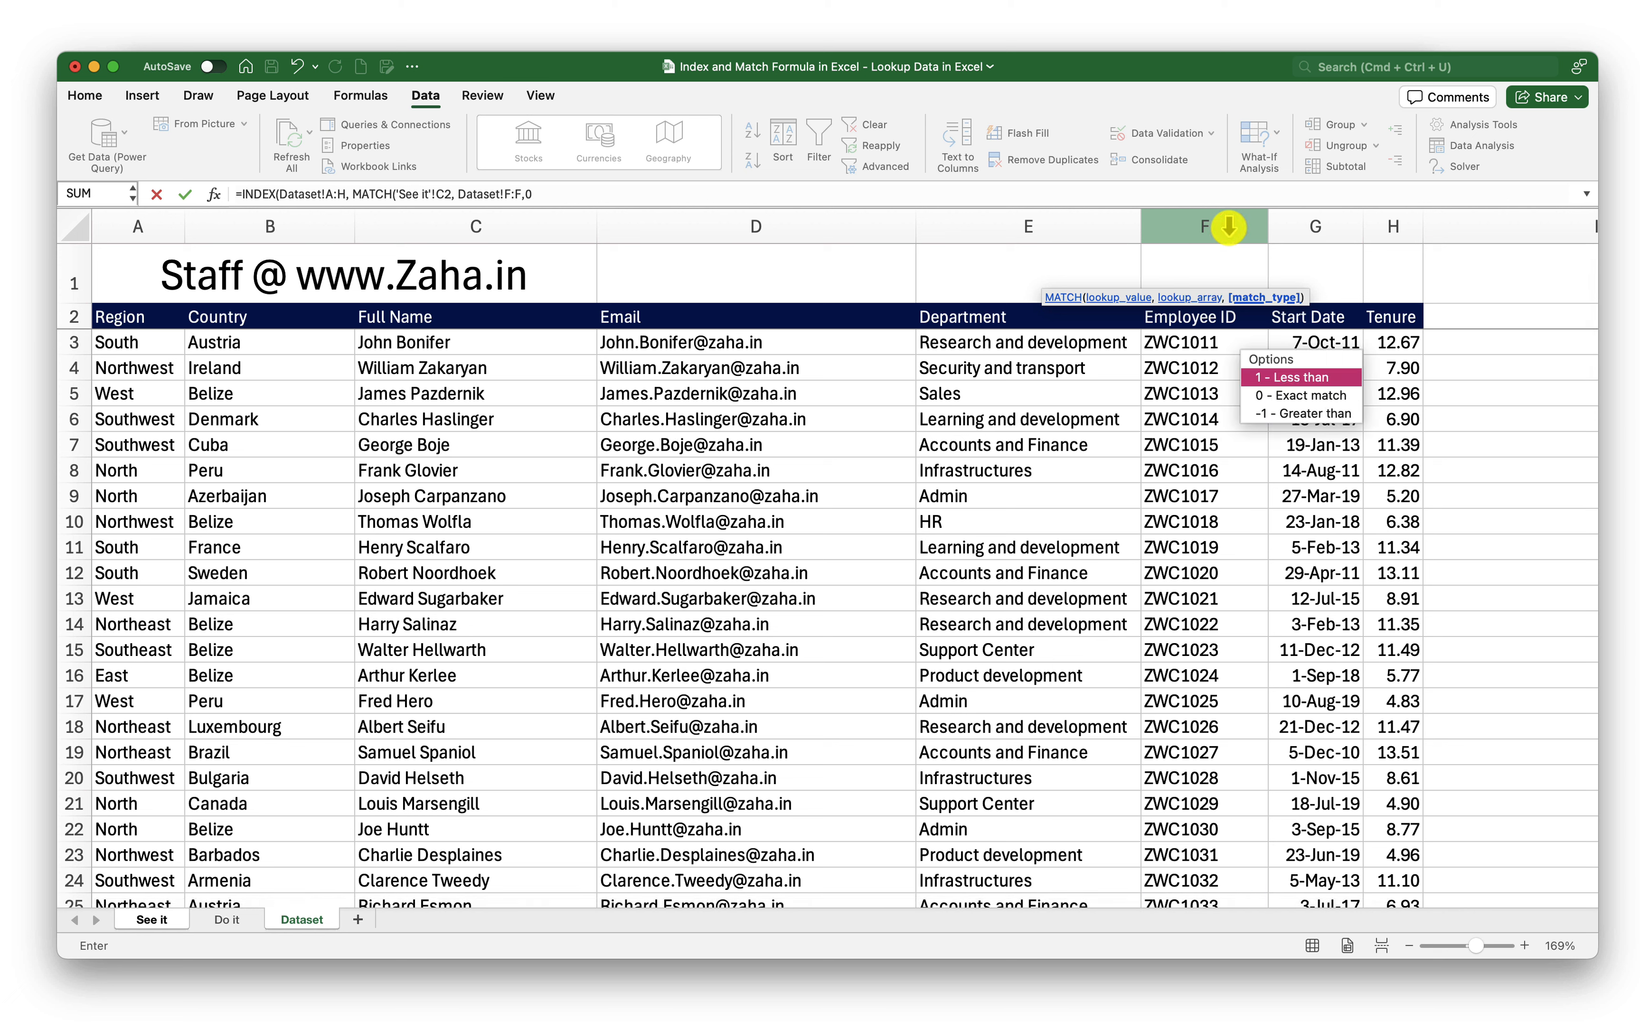
{"action": "type", "text": ")"}
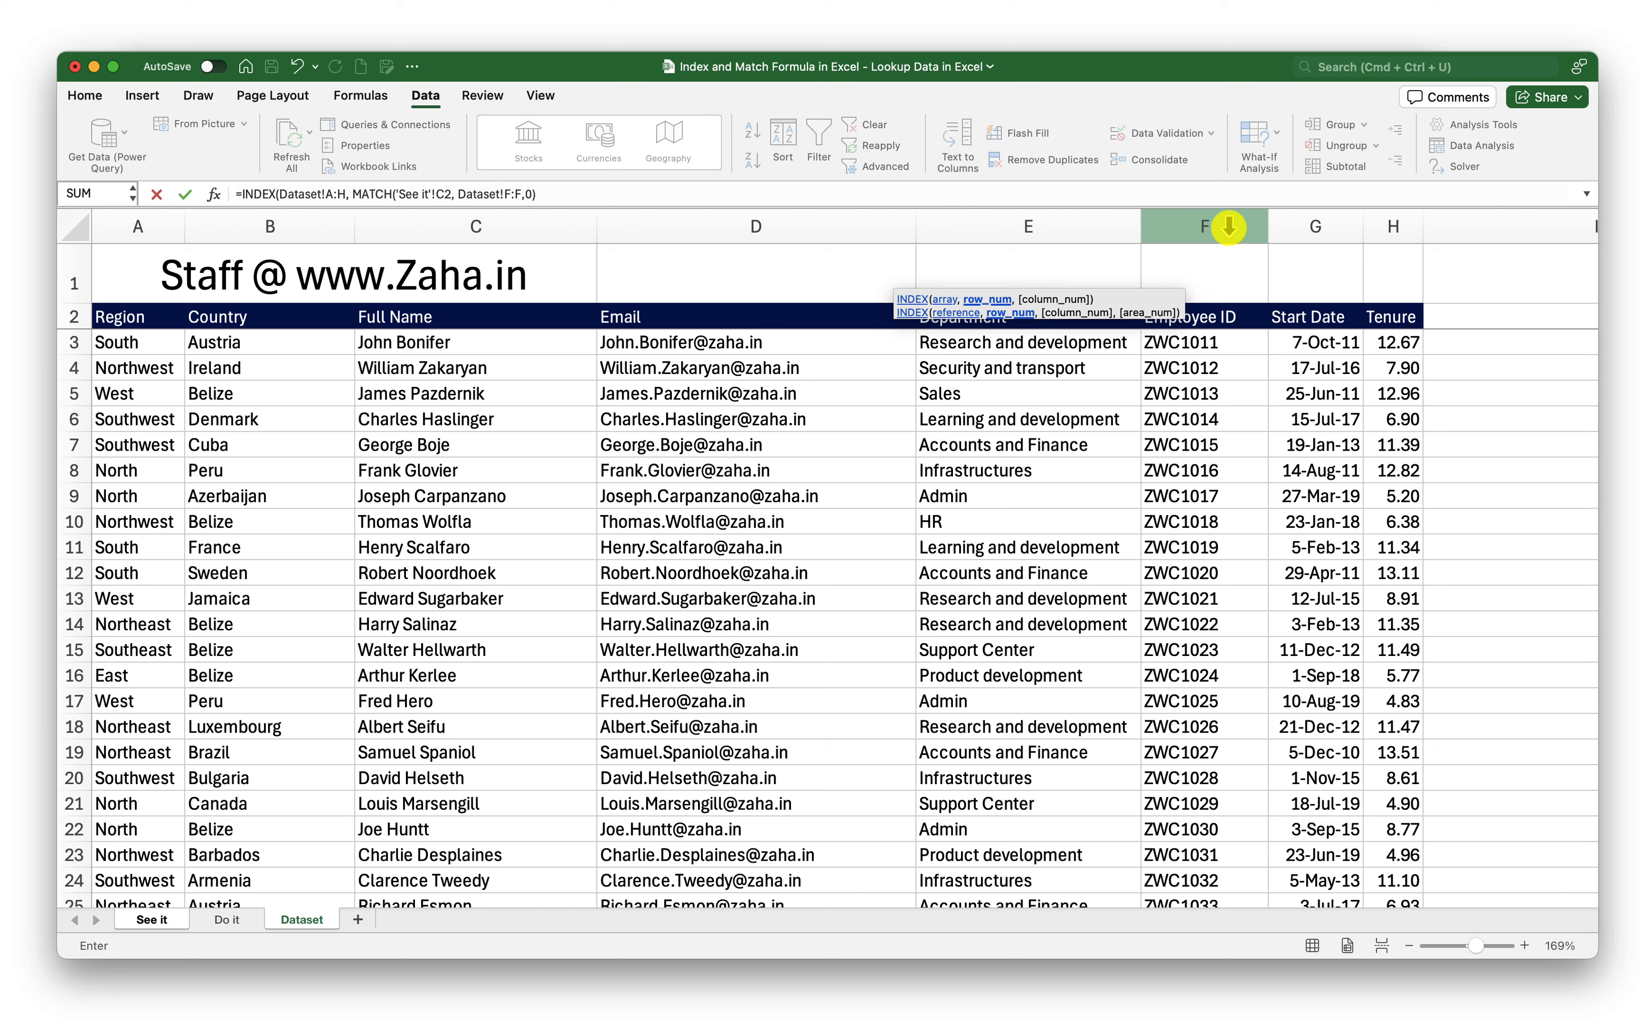
{"action": "type", "text": ","}
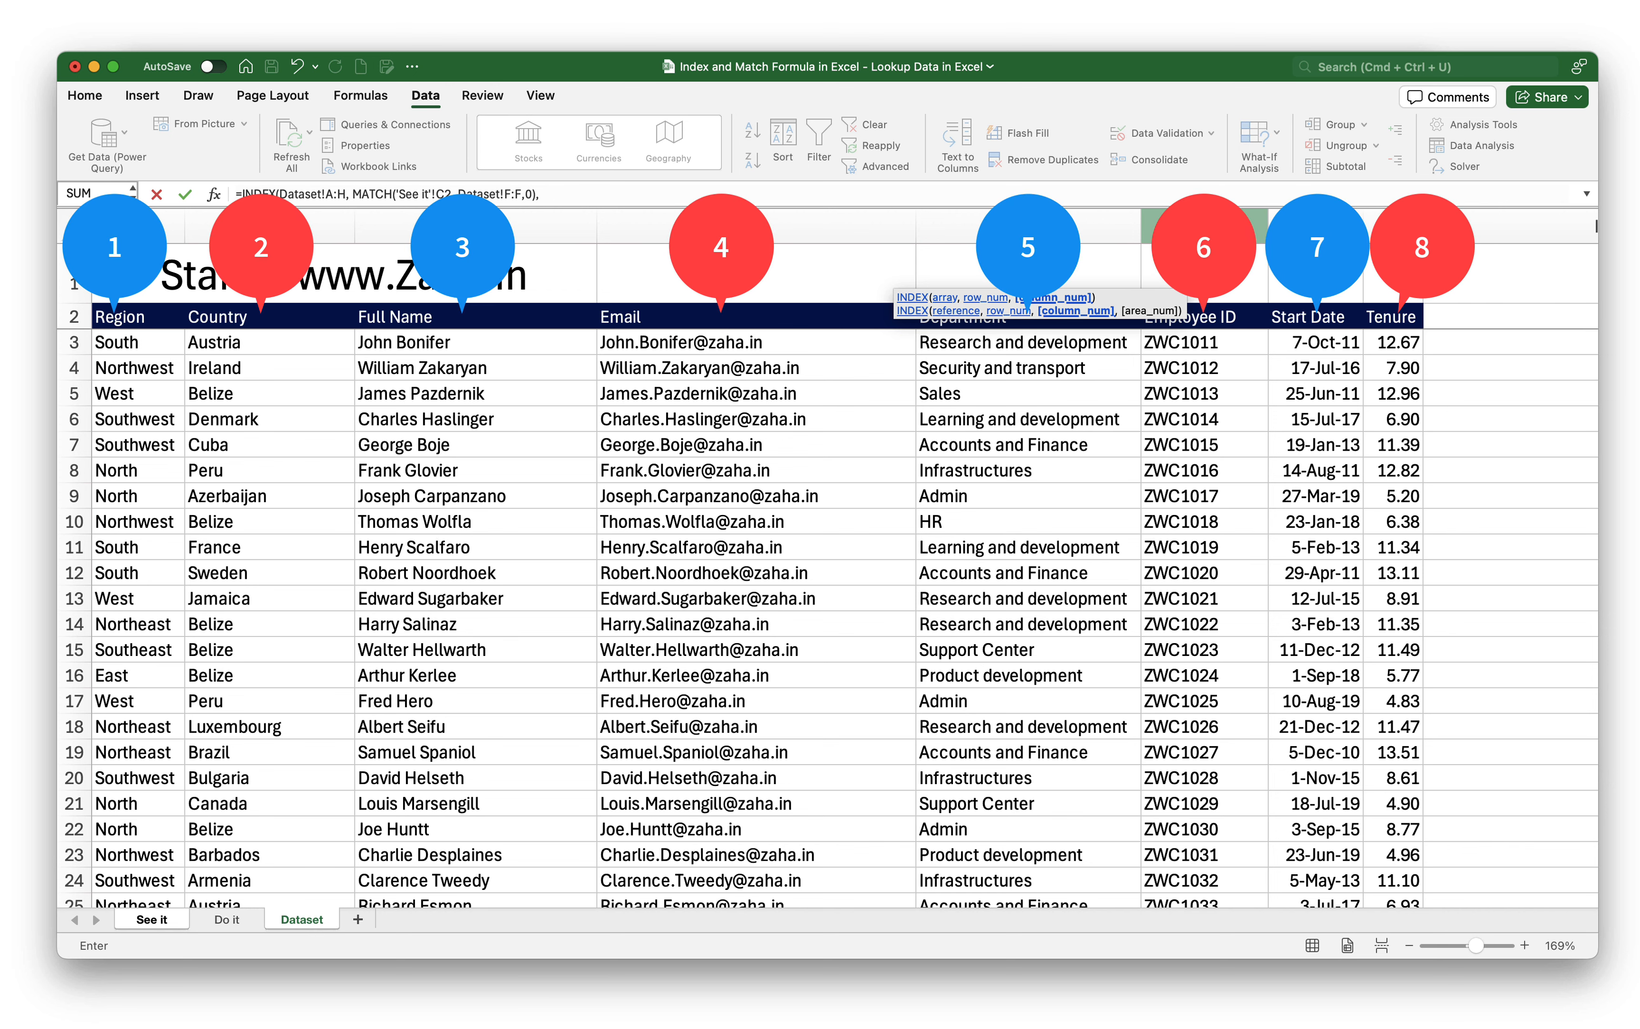
{"action": "type", "text": " 2"}
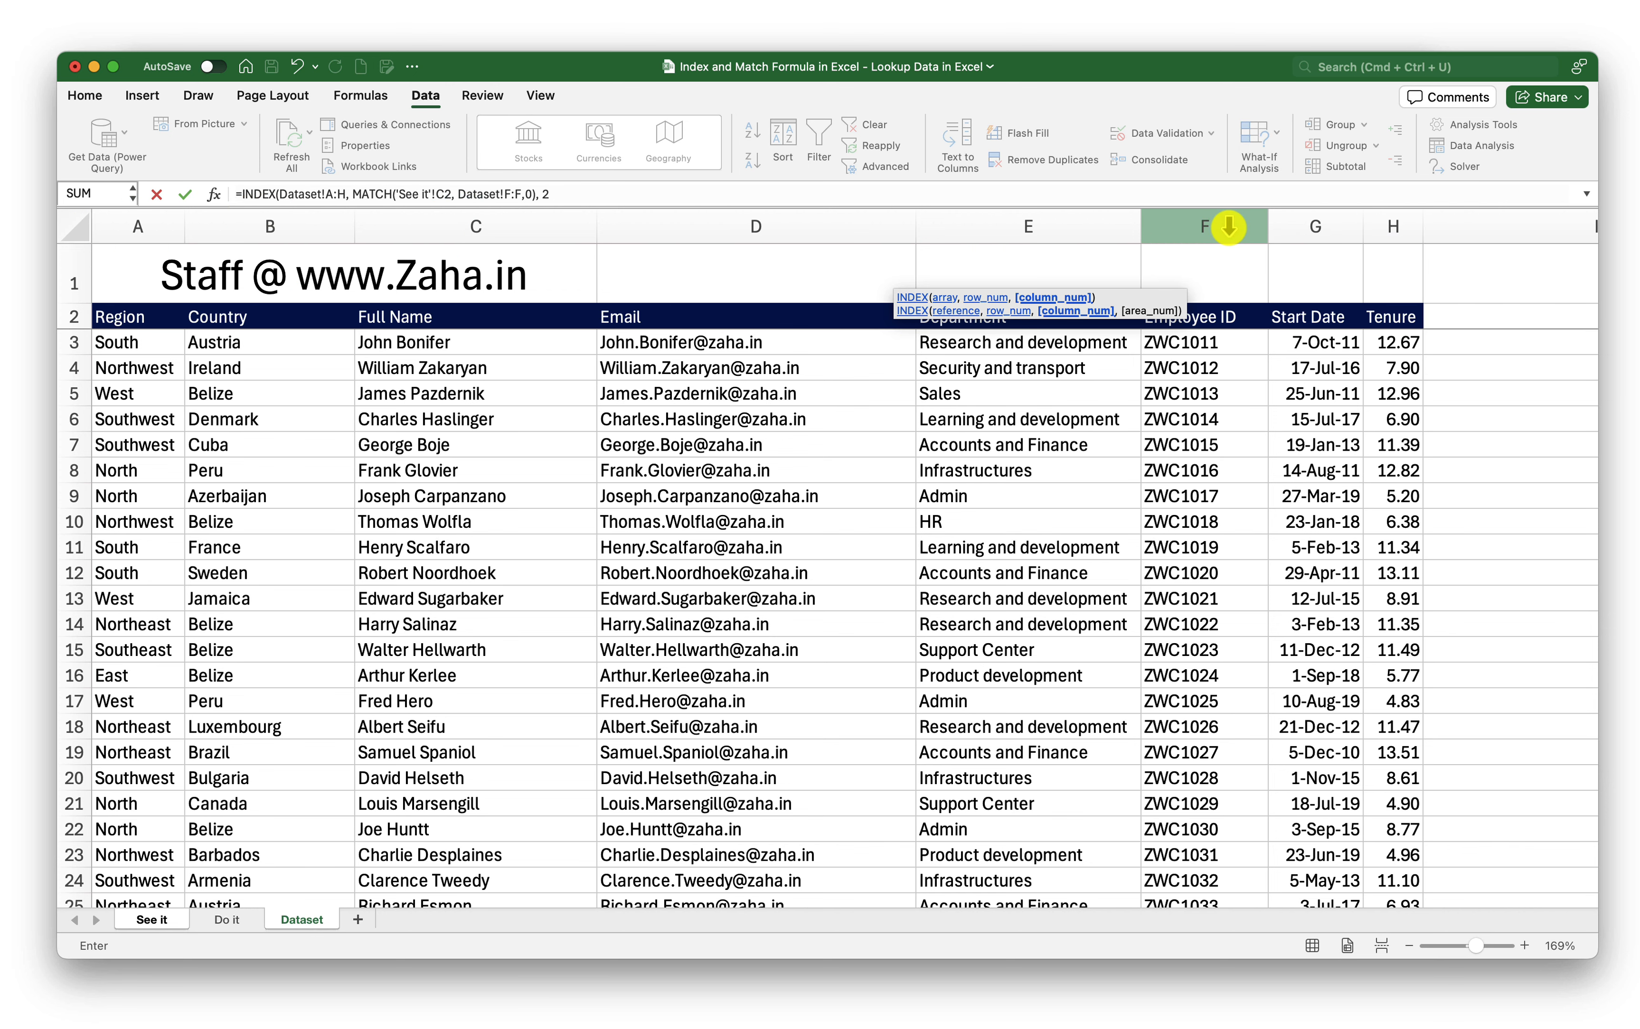
{"action": "type", "text": ")"}
{"action": "key", "text": "Return"}
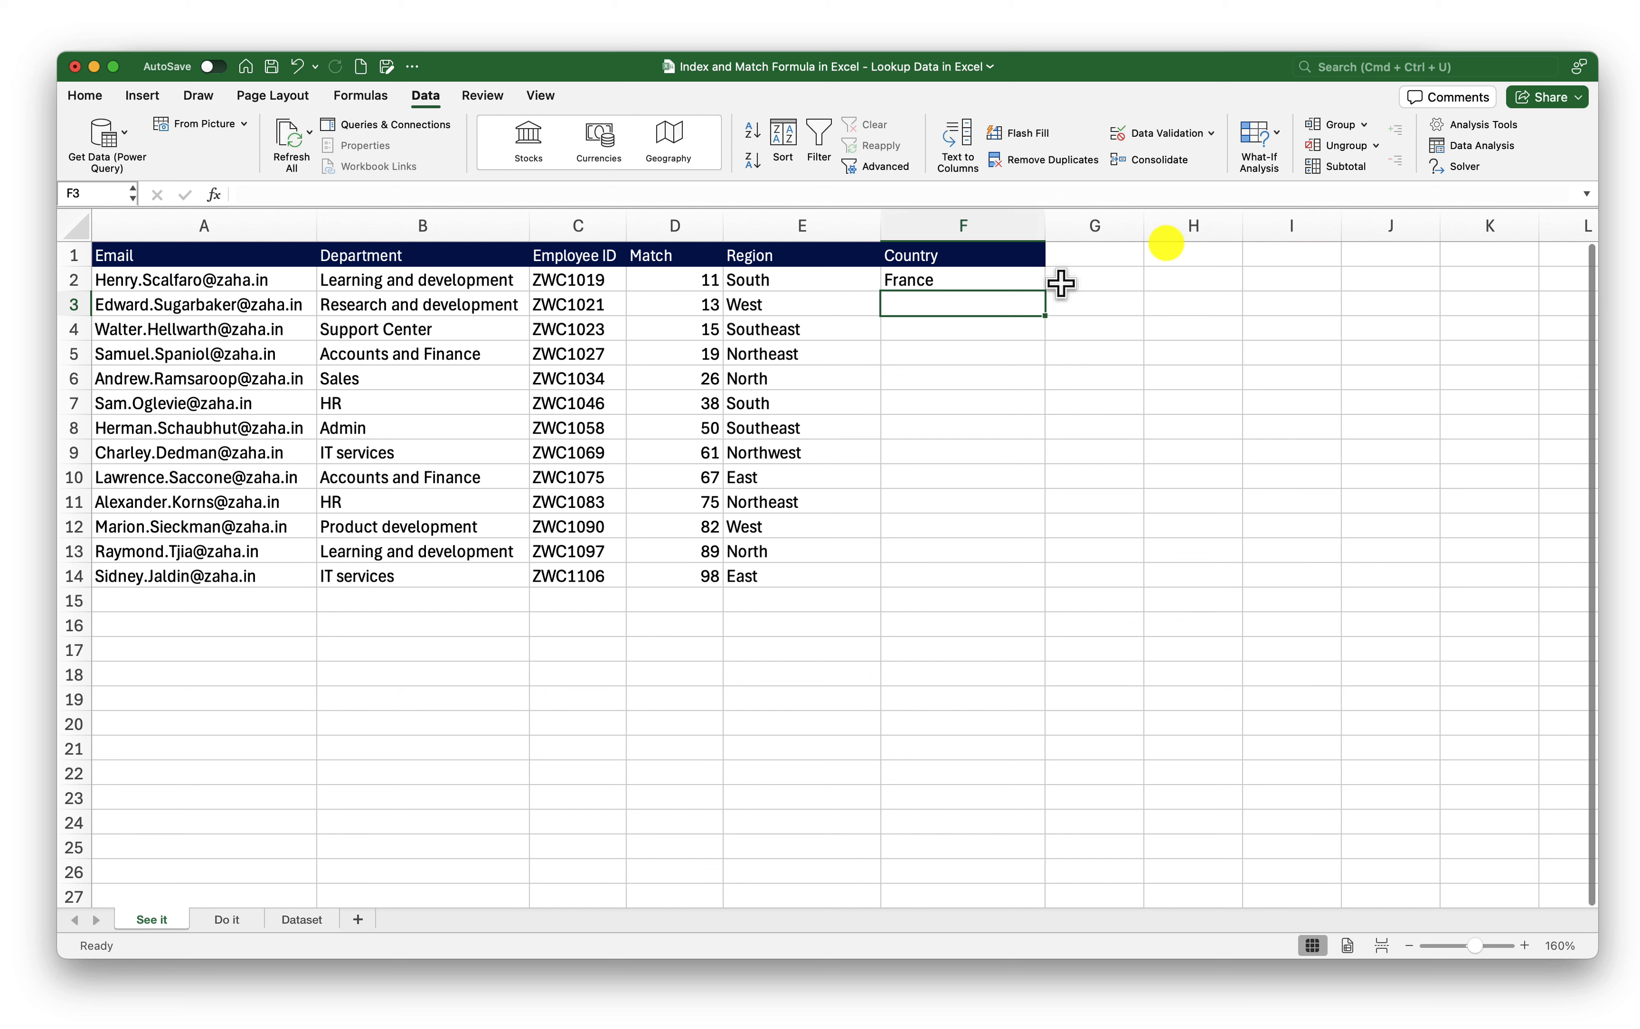
Fill the F2 Country formula down to F14, giving France through Denmark
{"action": "left_click", "coordinate": [995, 281]}
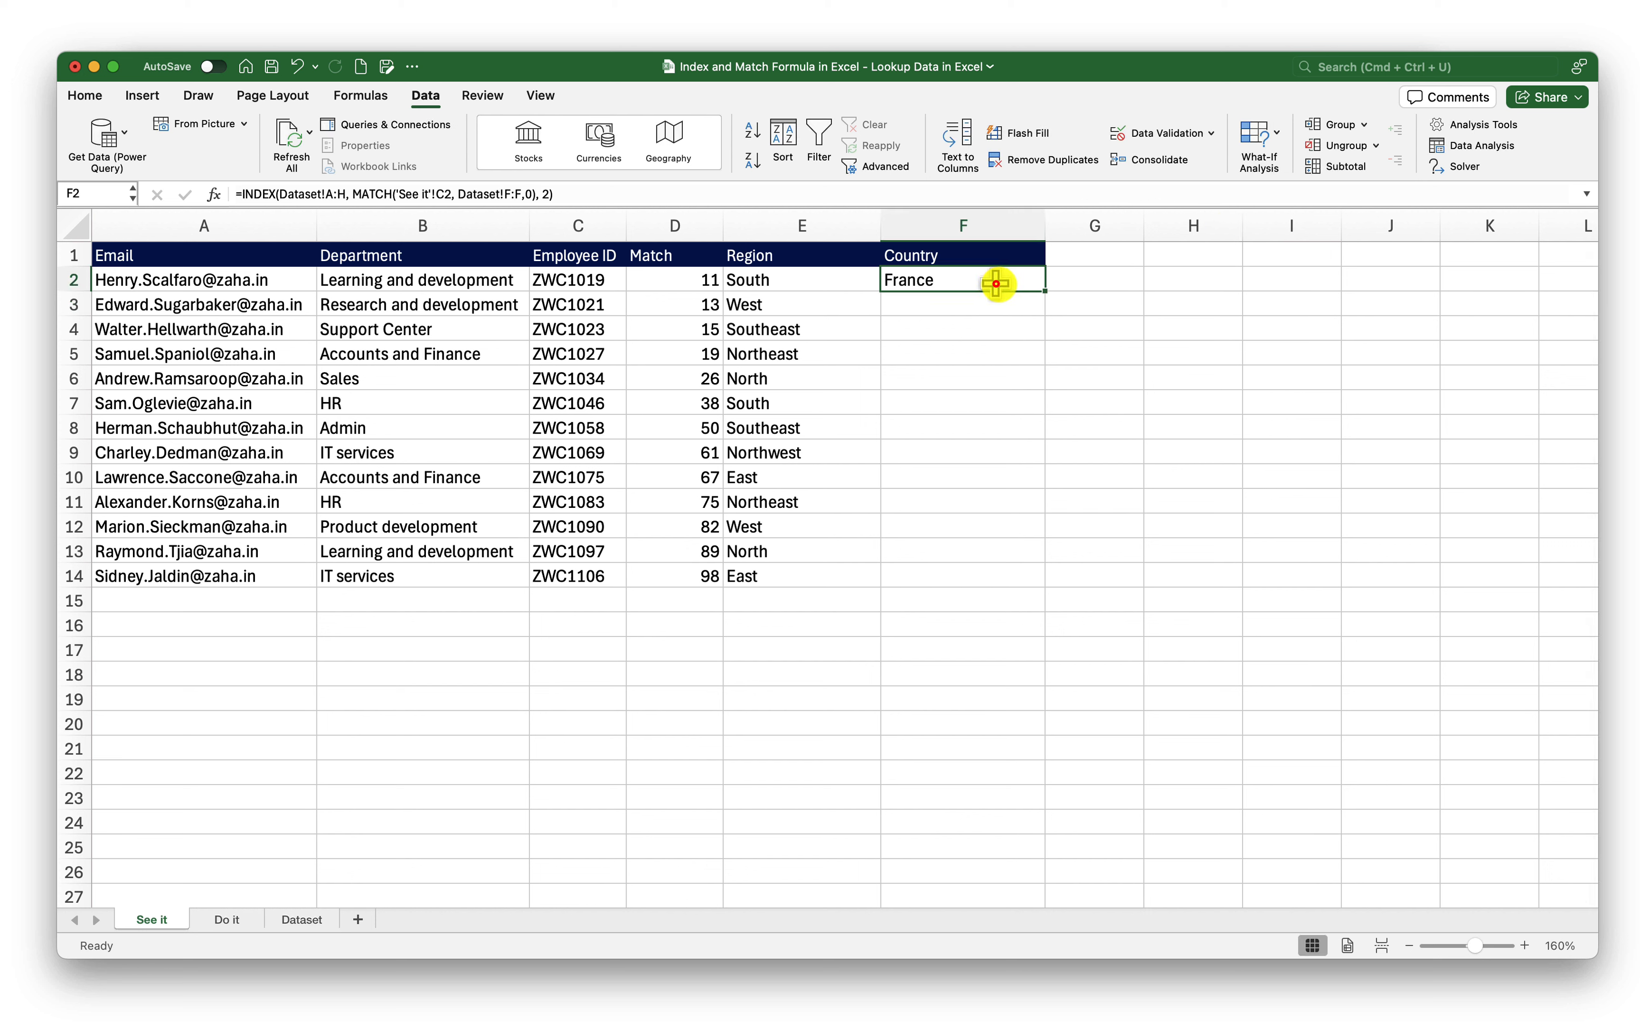
{"action": "left_click", "coordinate": [1049, 297]}
{"action": "left_click", "coordinate": [1013, 284]}
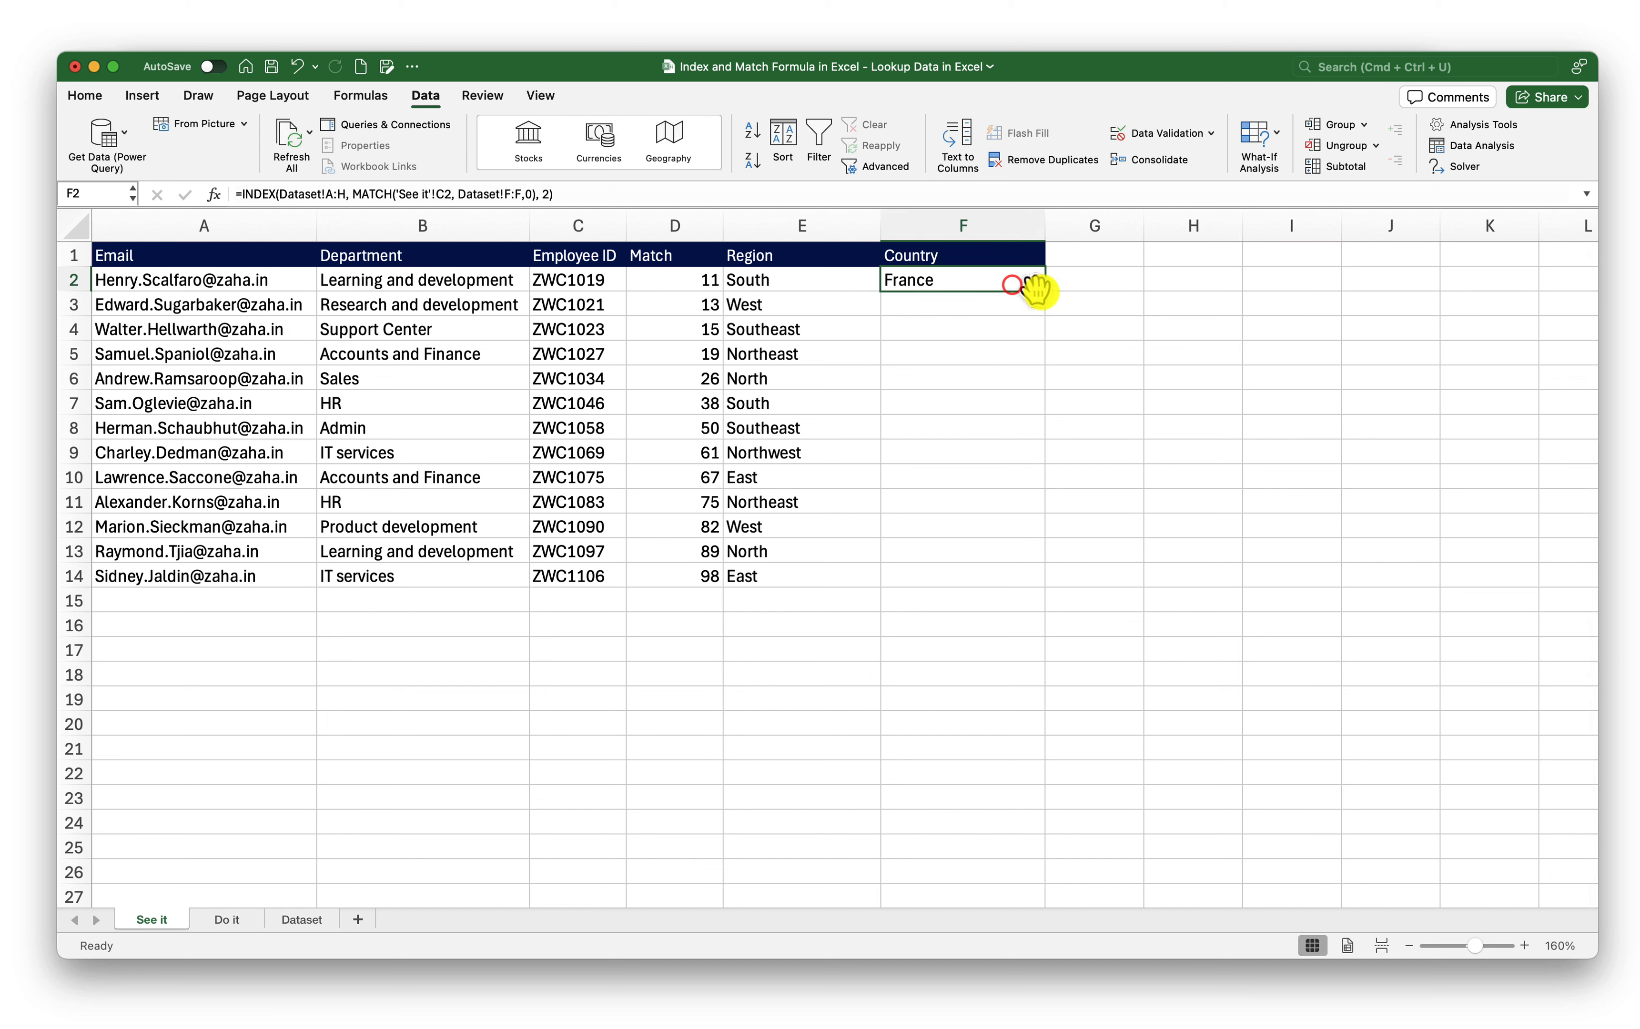
{"action": "left_click_drag", "start_coordinate": [1042, 292], "coordinate": [1000, 590]}
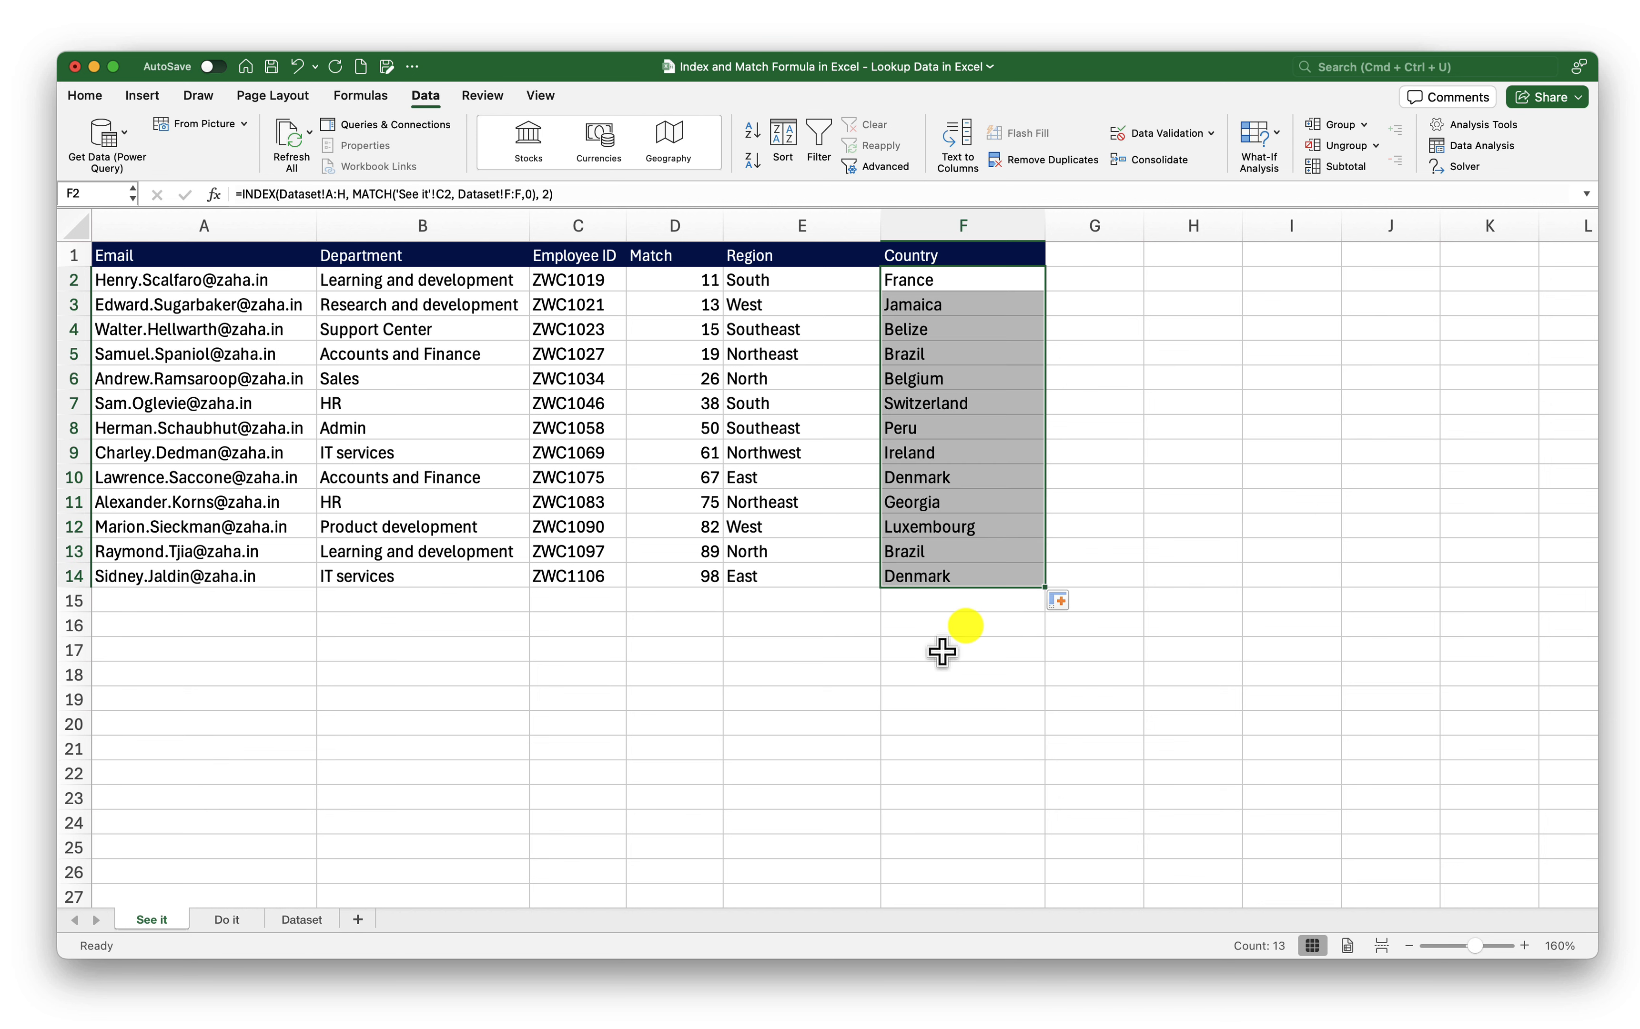